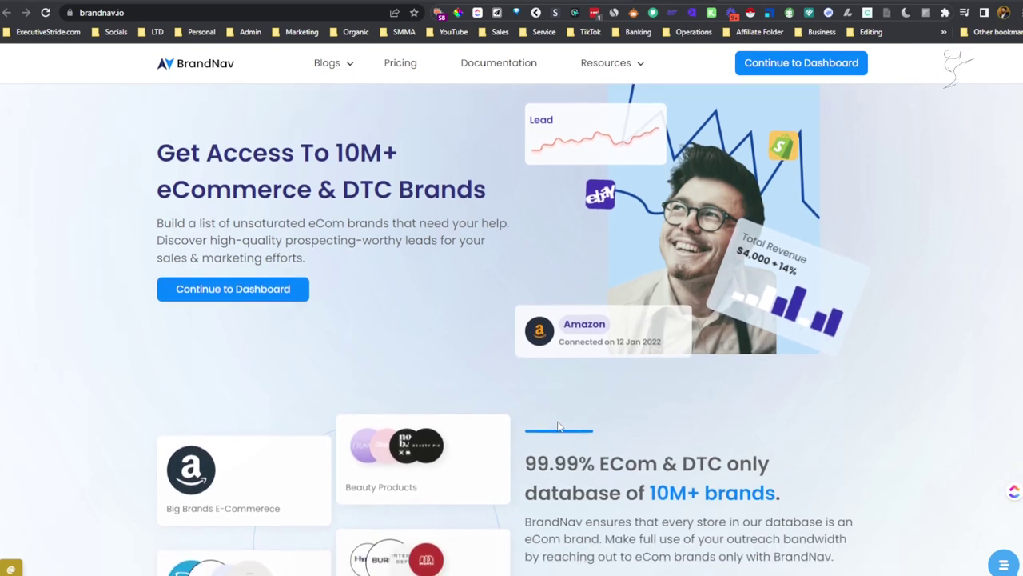
- Scroll down to the homepage FAQ and expand 'Is BrandNav free?'
scroll(560, 416, down, 1)
scroll(555, 403, down, 1)
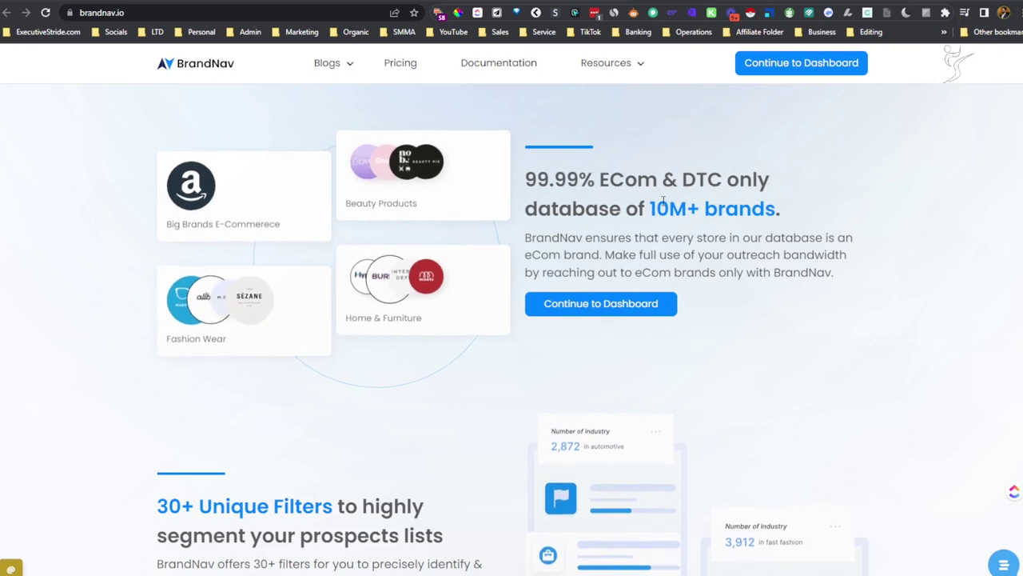
scroll(669, 198, down, 1)
scroll(669, 197, down, 1)
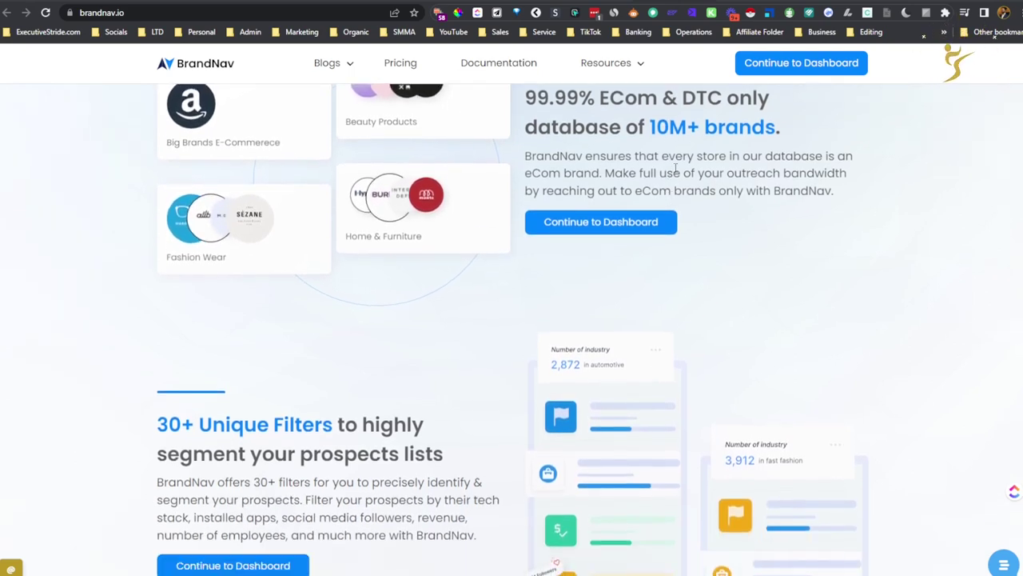
scroll(676, 174, down, 1)
scroll(676, 180, down, 1)
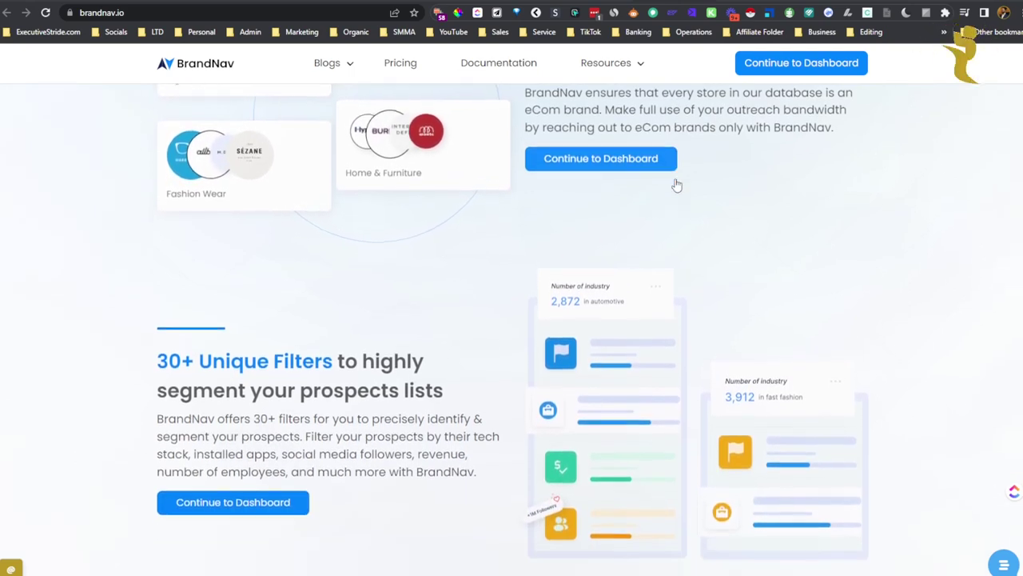
scroll(676, 184, up, 2)
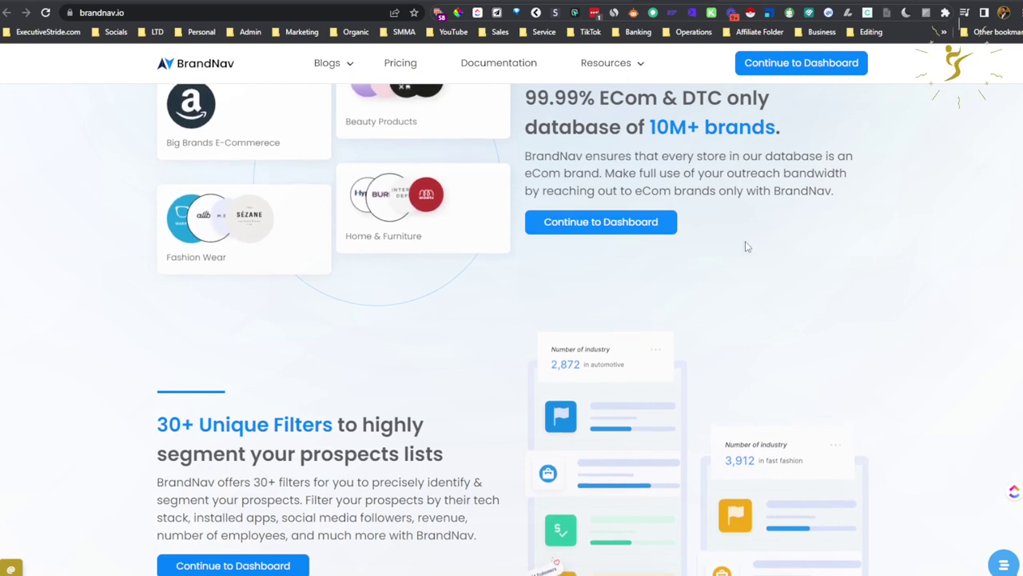
scroll(381, 311, down, 2)
scroll(392, 264, down, 2)
scroll(395, 251, down, 1)
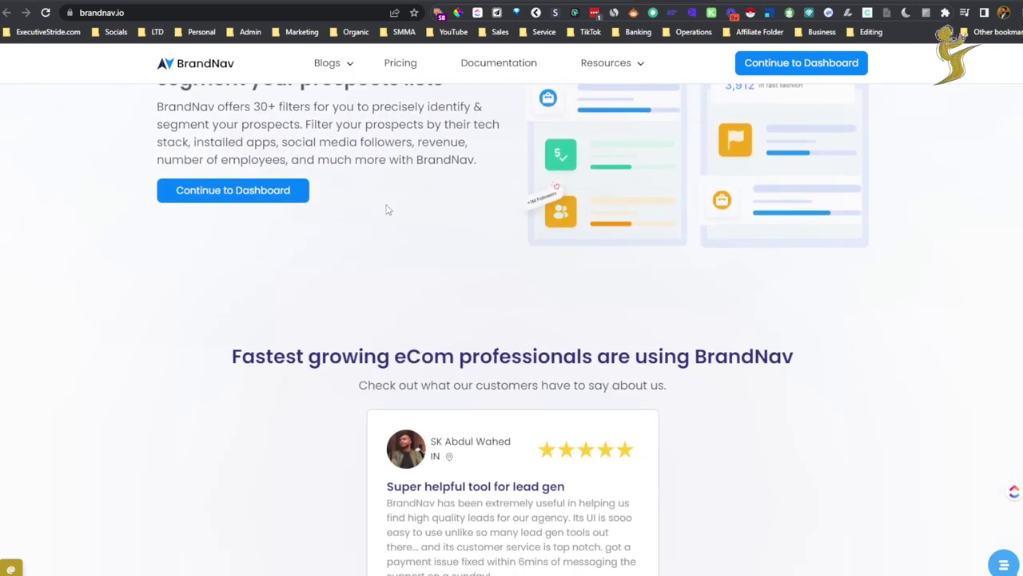
scroll(386, 208, down, 2)
scroll(523, 196, down, 2)
scroll(523, 197, down, 2)
scroll(489, 208, down, 2)
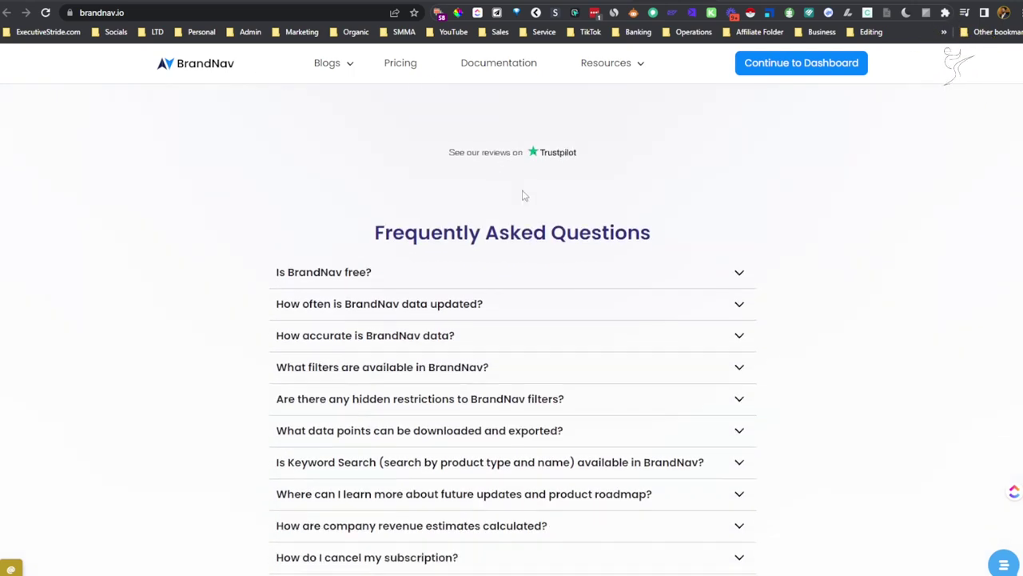
scroll(456, 221, down, 1)
click(281, 190)
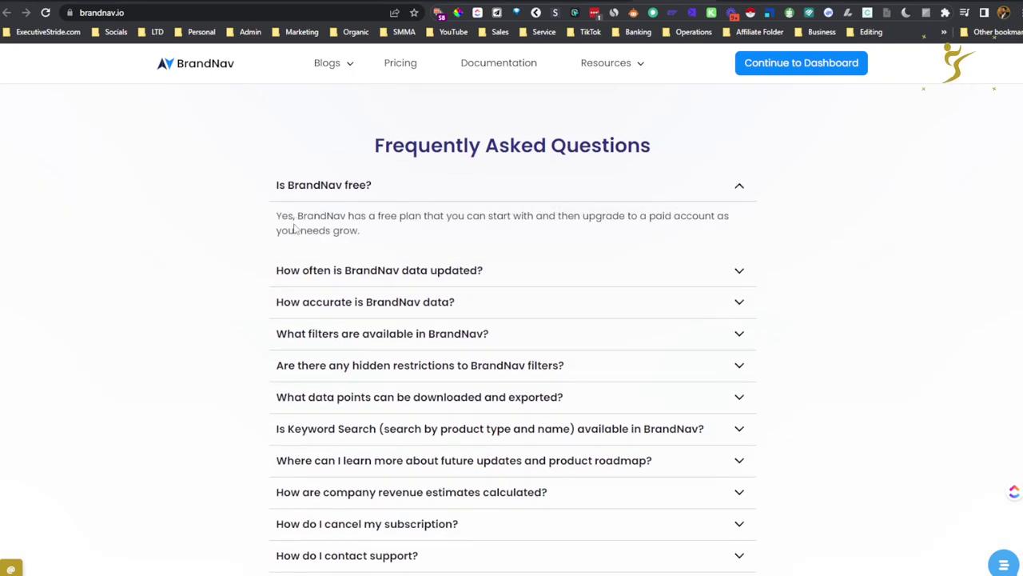
- Read the free-plan answer, then go to BrandNav's Pricing page
scroll(642, 244, down, 1)
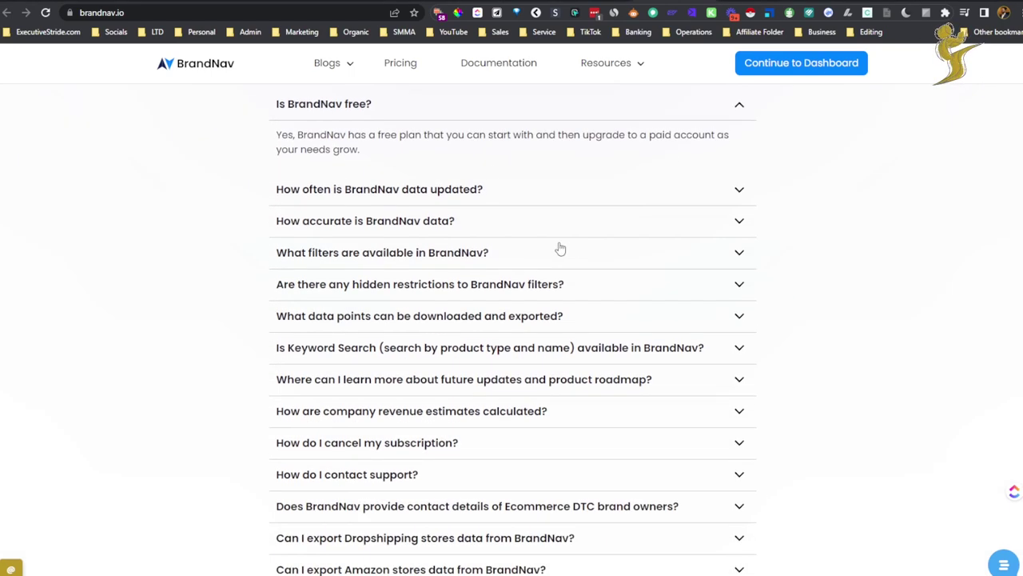
scroll(560, 247, down, 2)
scroll(548, 258, down, 1)
scroll(339, 267, down, 1)
scroll(579, 325, down, 4)
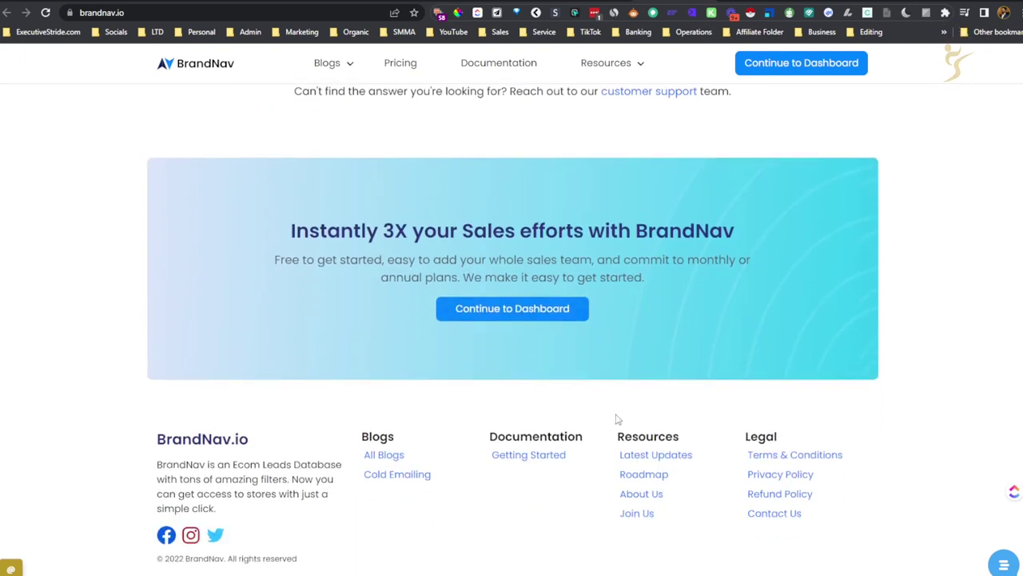
scroll(336, 112, up, 5)
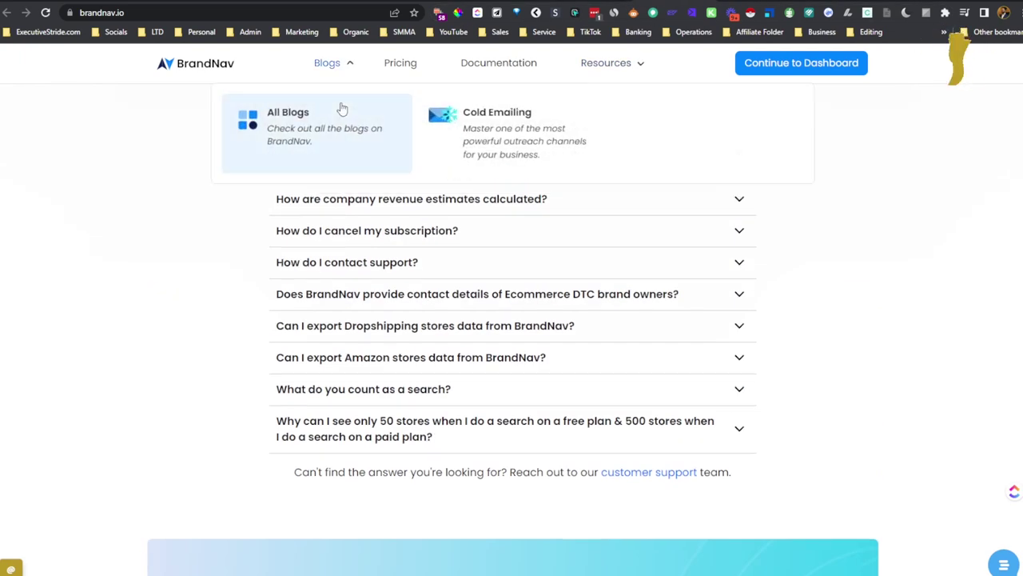
scroll(395, 76, up, 10)
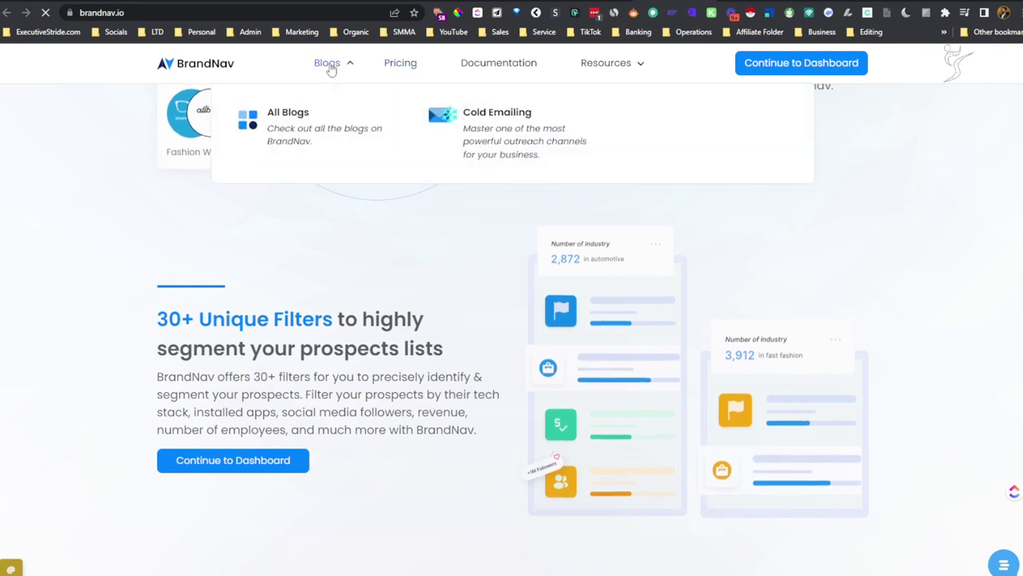
click(406, 65)
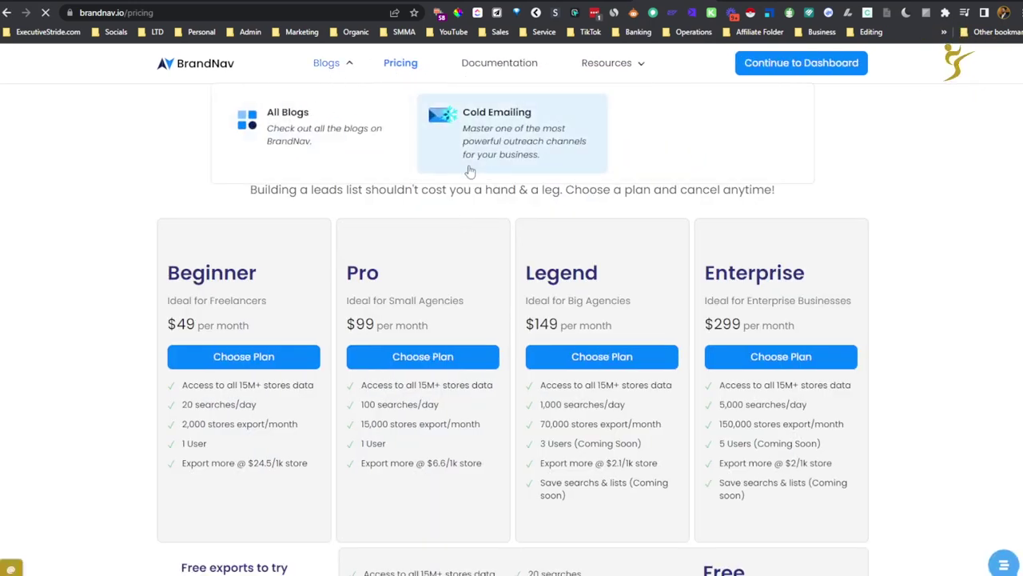
- Scroll the pricing page to review the Beginner, Pro, Legend and Enterprise plans and the Free tier
scroll(416, 384, down, 2)
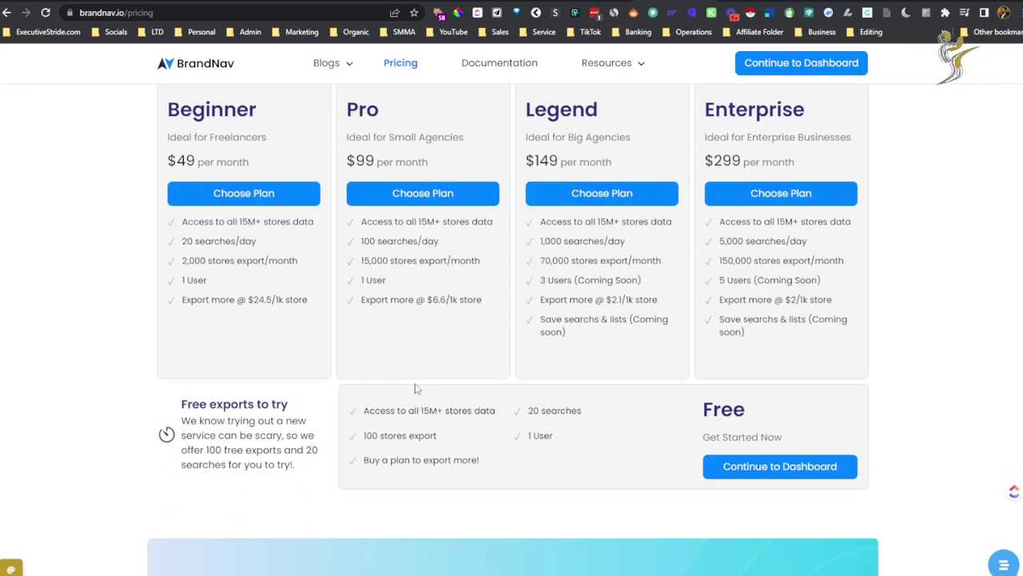
scroll(419, 378, up, 2)
scroll(422, 356, down, 1)
scroll(423, 345, up, 1)
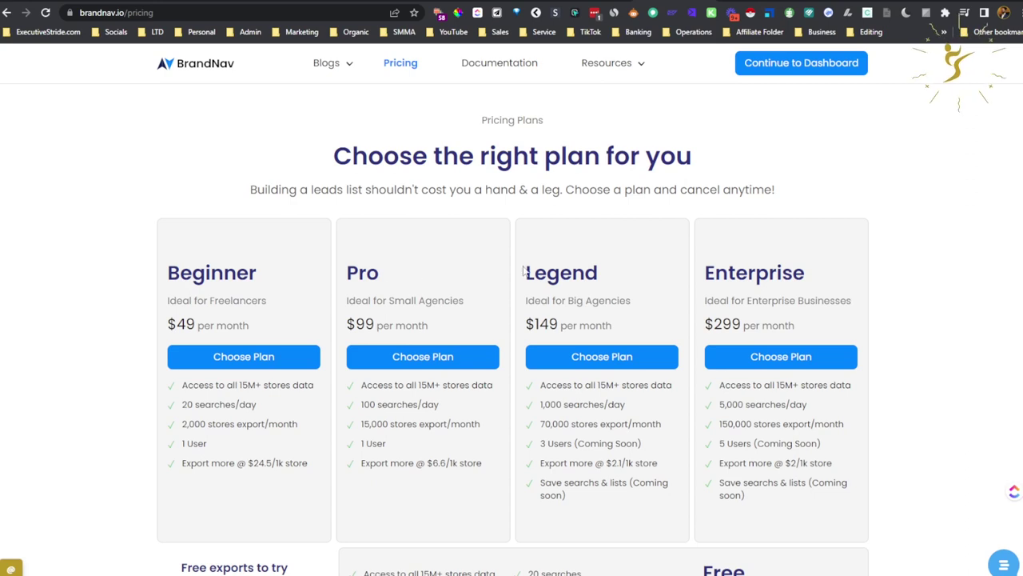
scroll(561, 307, down, 2)
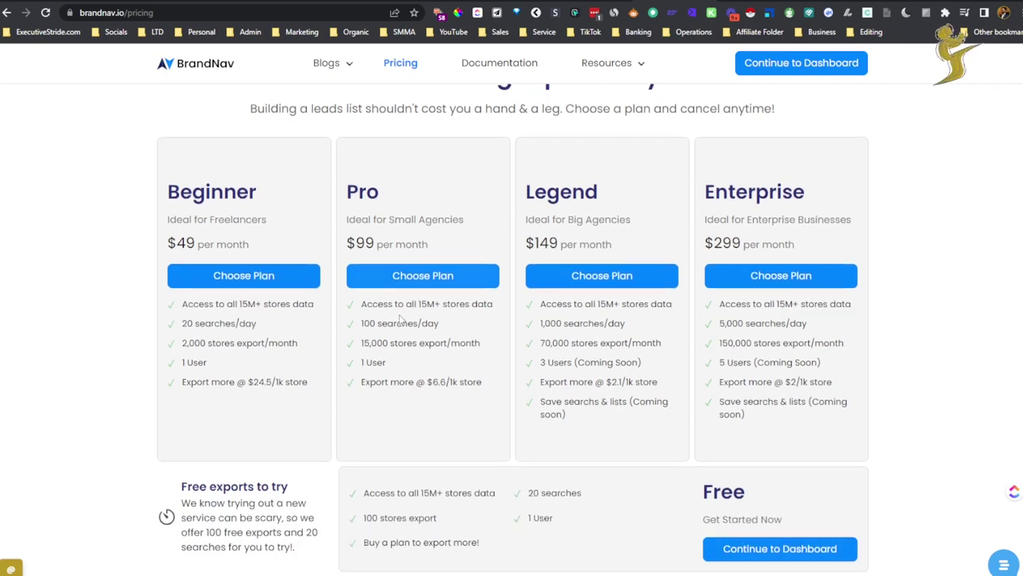
scroll(561, 307, up, 2)
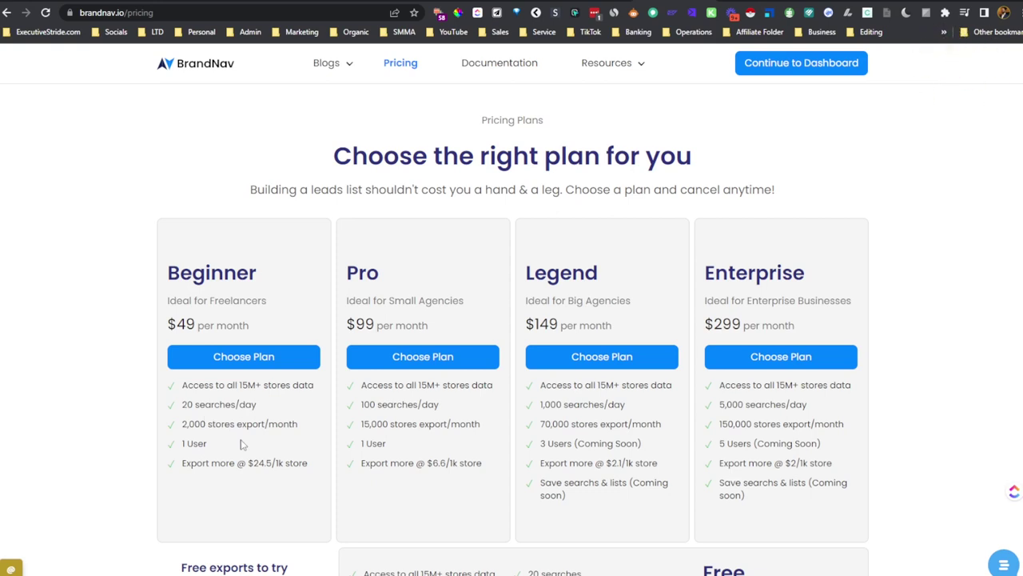
scroll(237, 440, down, 1)
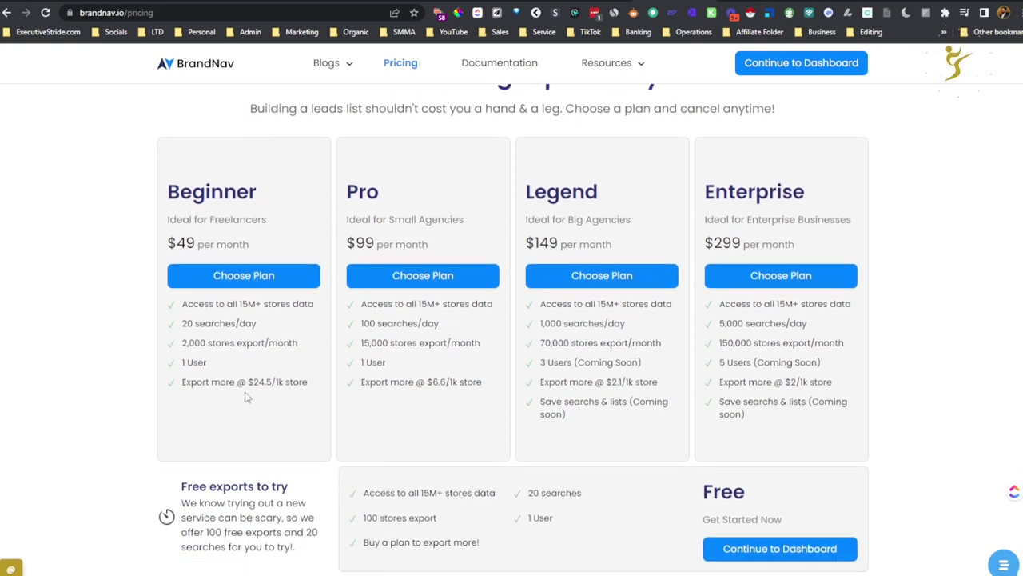
- Highlight the Beginner and Pro extra-export prices, Pro limits, and Legend search and export limits
drag(248, 382, 282, 385)
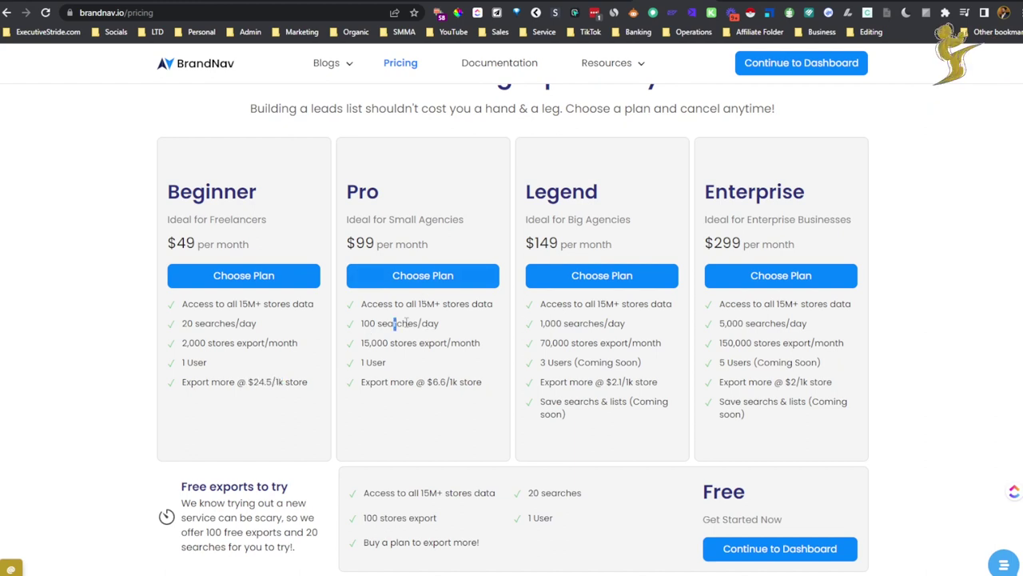
mouse_move(395, 323)
mouse_down()
mouse_move(419, 323)
mouse_move(434, 343)
mouse_up()
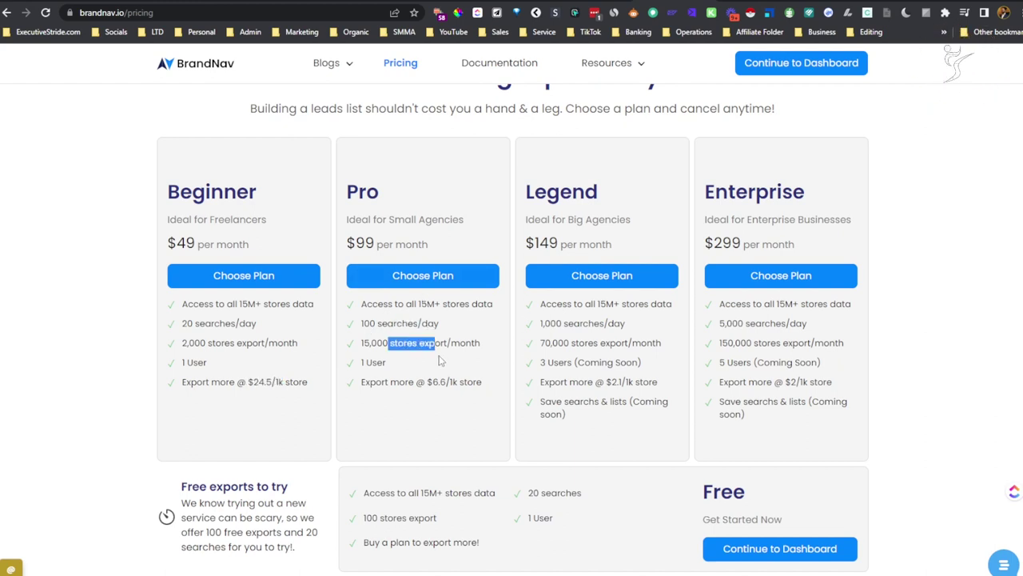
drag(377, 362, 386, 364)
drag(451, 381, 446, 381)
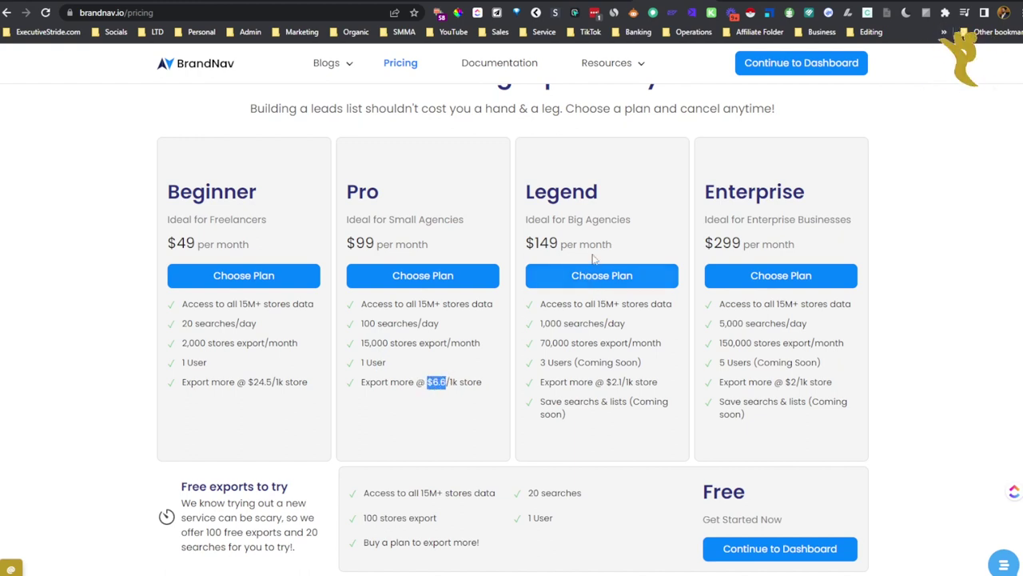
drag(568, 322, 637, 326)
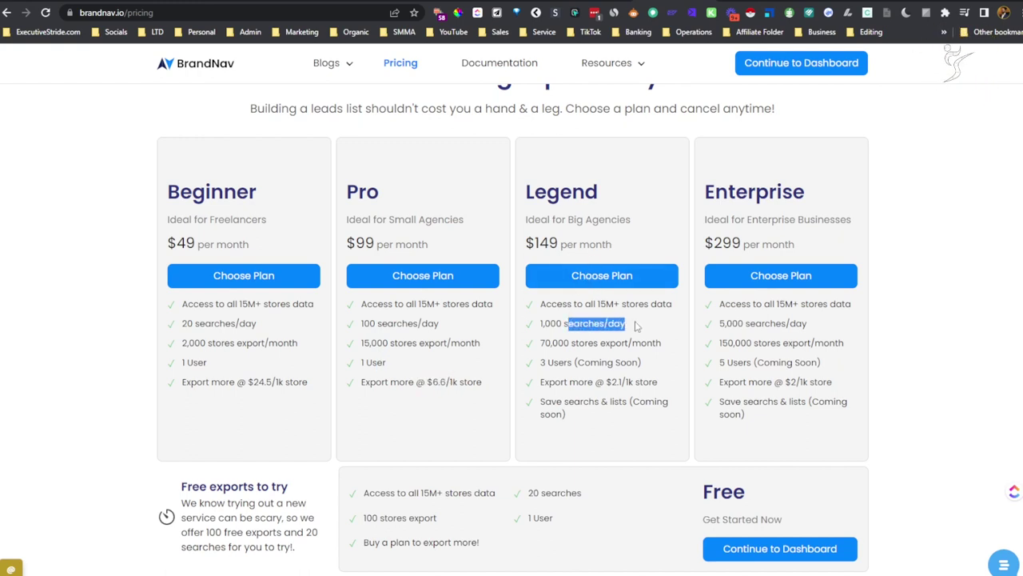
mouse_move(567, 356)
mouse_down()
mouse_move(595, 354)
mouse_move(567, 364)
mouse_move(620, 382)
mouse_move(621, 392)
mouse_up()
- Highlight the Legend save-searches feature and the Enterprise limits and save-searches feature
click(612, 342)
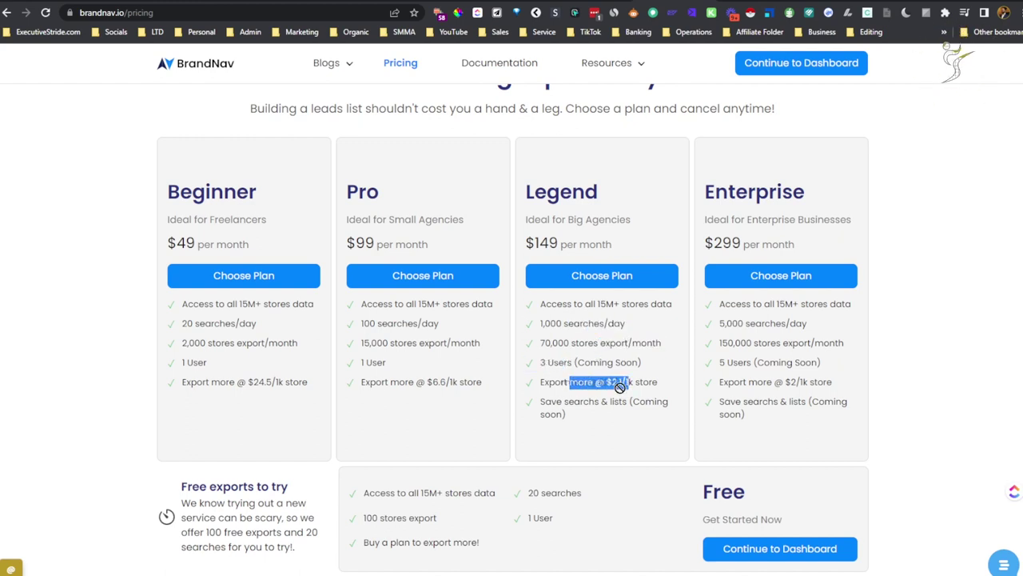
drag(551, 401, 596, 402)
click(633, 393)
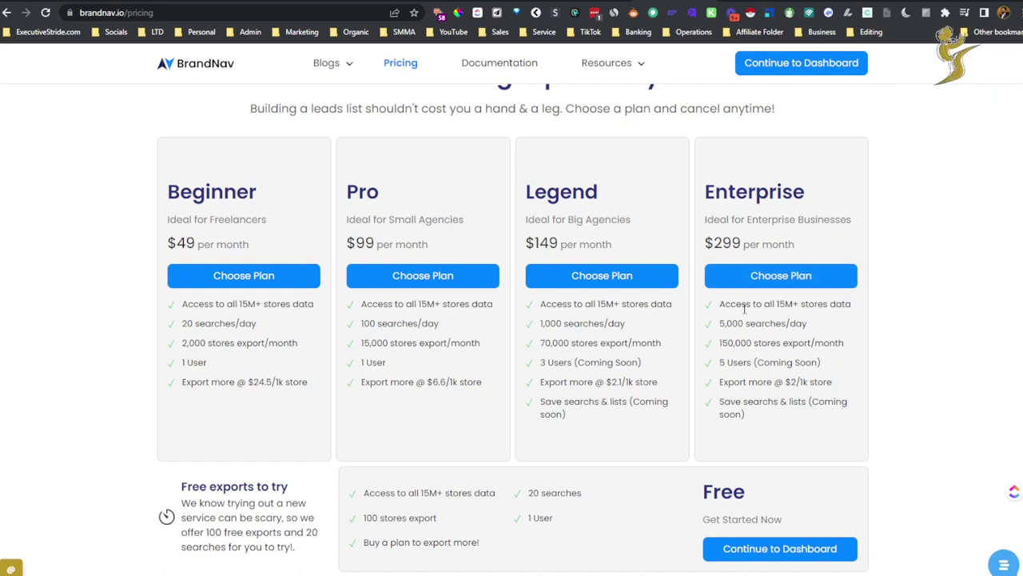
drag(732, 323, 940, 351)
click(743, 342)
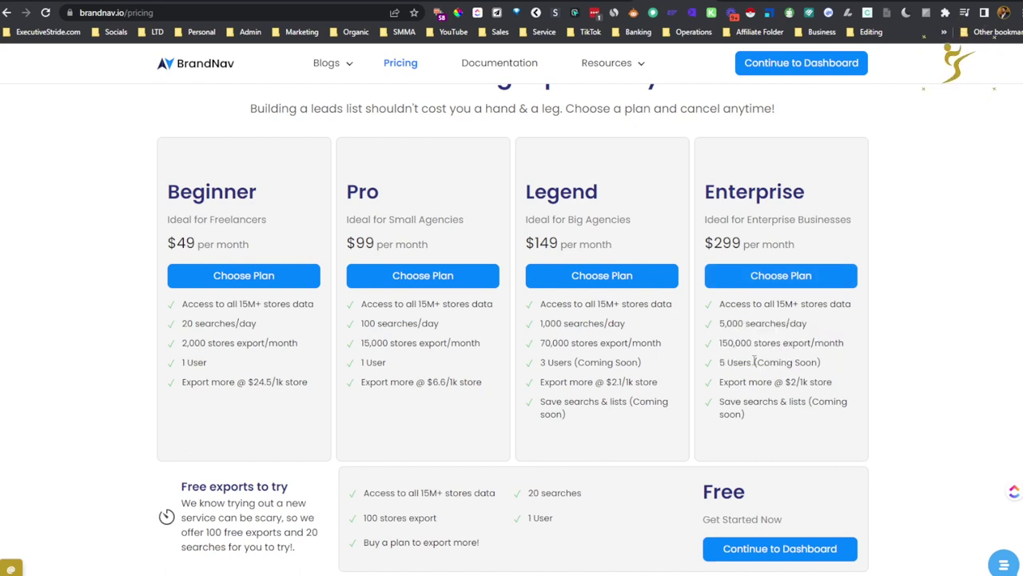
drag(742, 375, 727, 362)
drag(735, 401, 806, 387)
drag(731, 402, 769, 401)
- Highlight the Free tier's 100 exports and 20 searches, then switch to the Store Leads site
scroll(805, 396, down, 2)
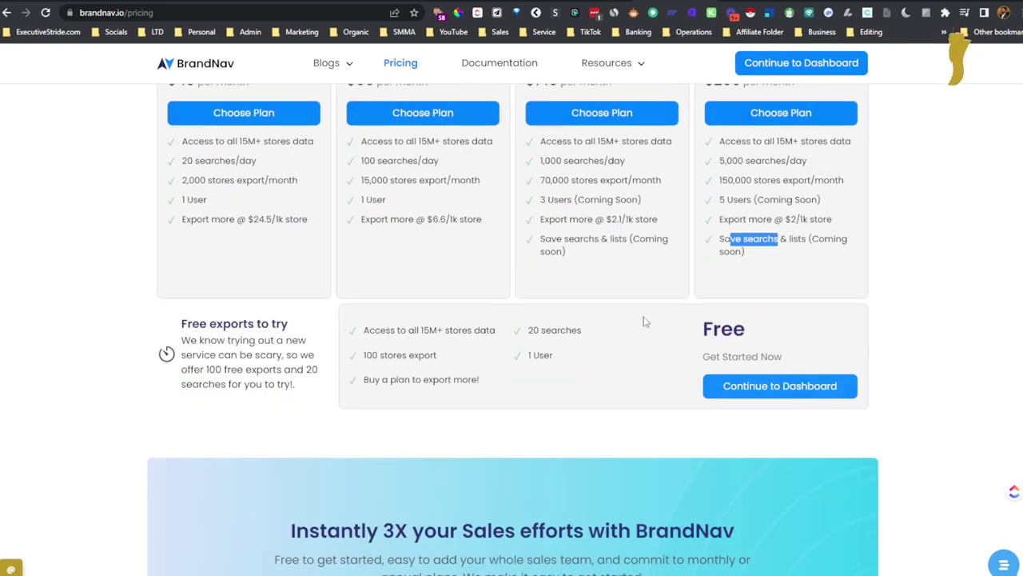
drag(372, 355, 410, 357)
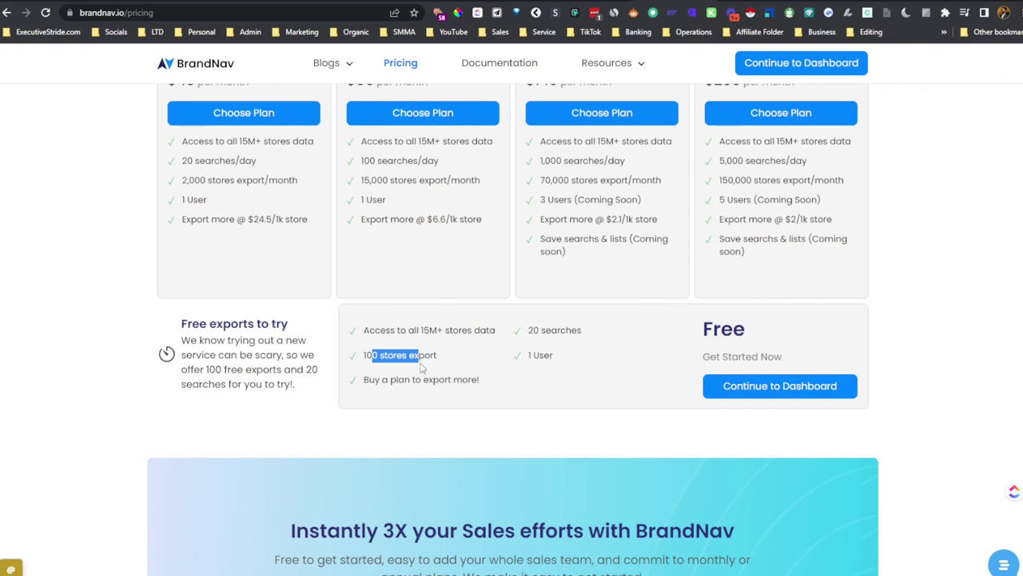
scroll(411, 367, down, 1)
drag(524, 295, 564, 267)
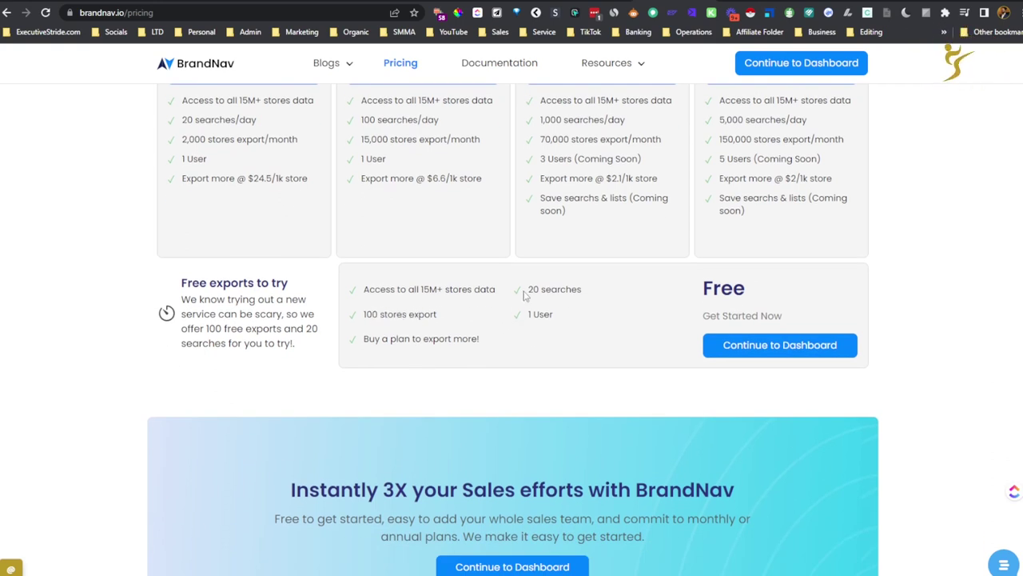
drag(240, 312, 262, 343)
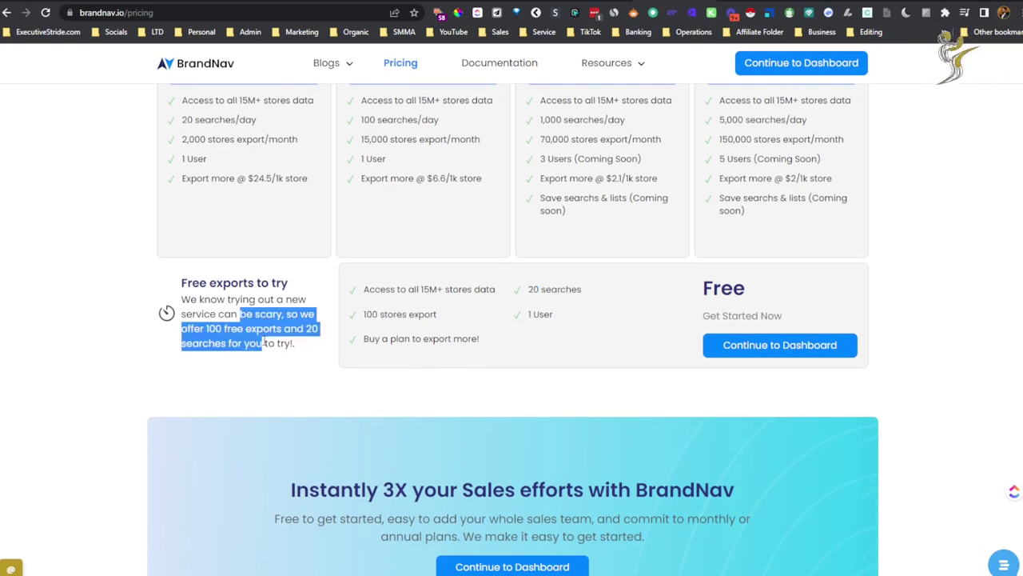
scroll(287, 344, down, 2)
scroll(288, 340, down, 1)
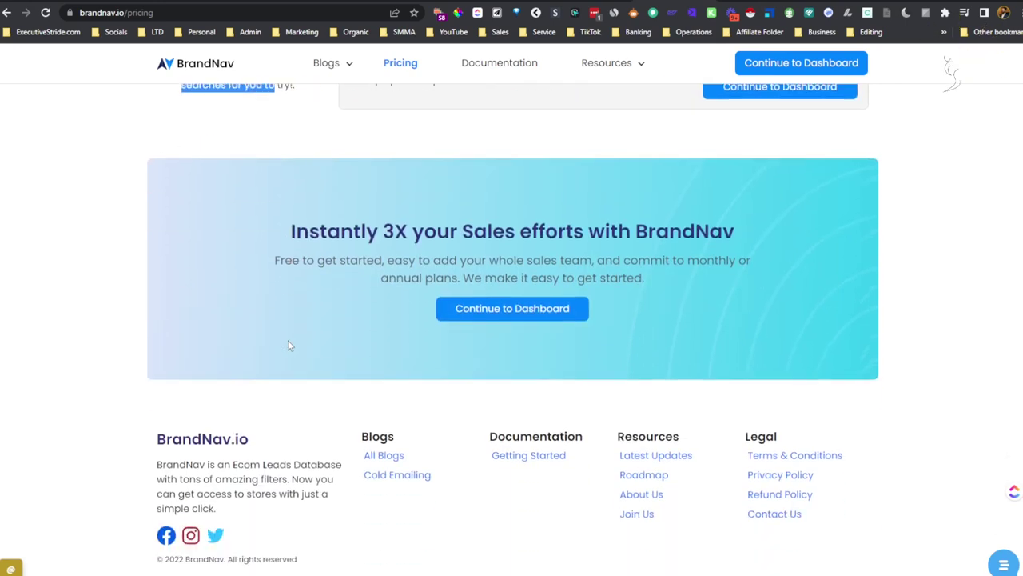
scroll(288, 340, up, 1)
scroll(288, 339, down, 1)
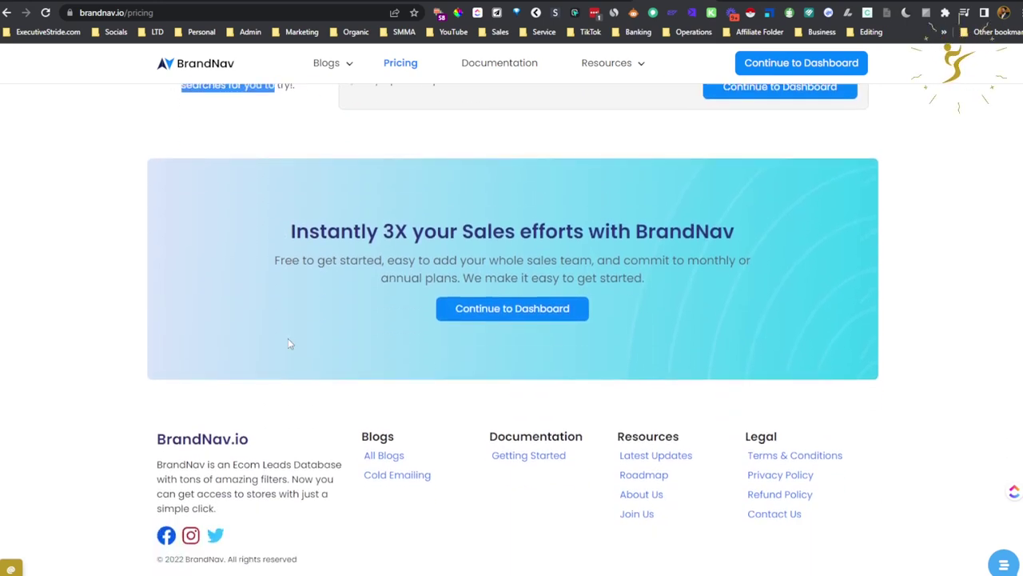
scroll(288, 340, up, 5)
scroll(294, 340, up, 2)
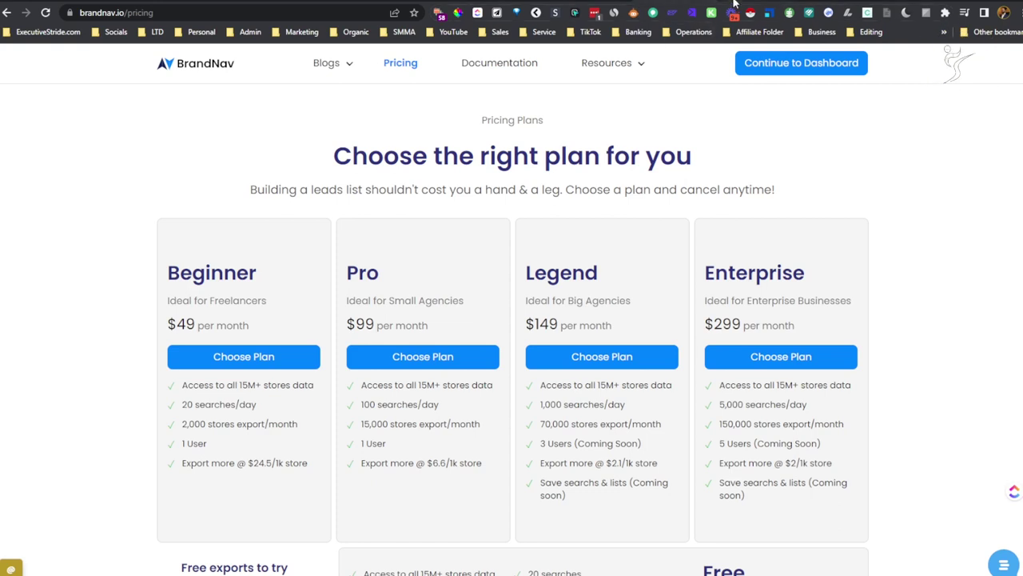
click(734, 2)
- Scroll down through the Store Leads homepage to its plan section
scroll(500, 192, down, 2)
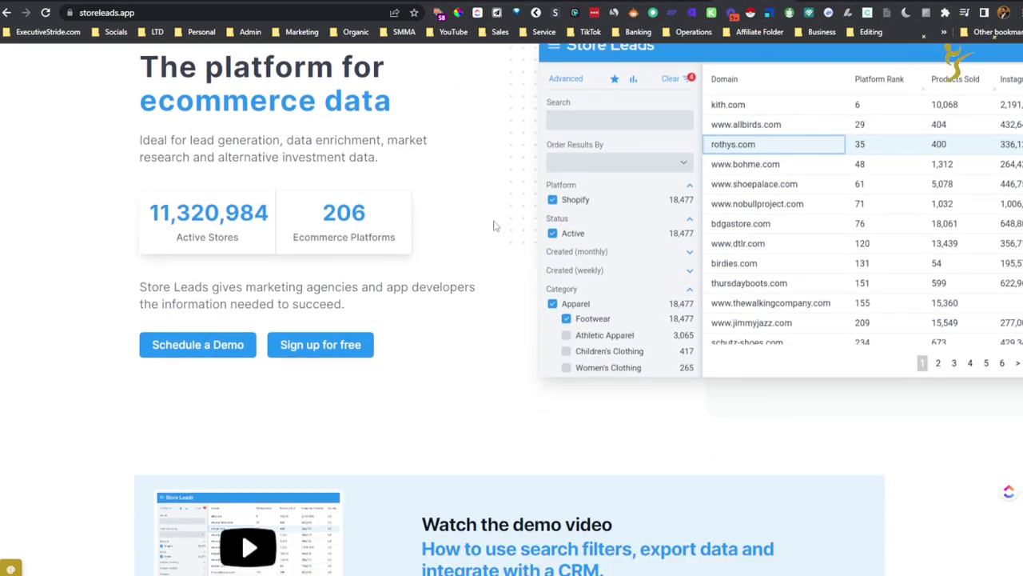
scroll(553, 244, up, 2)
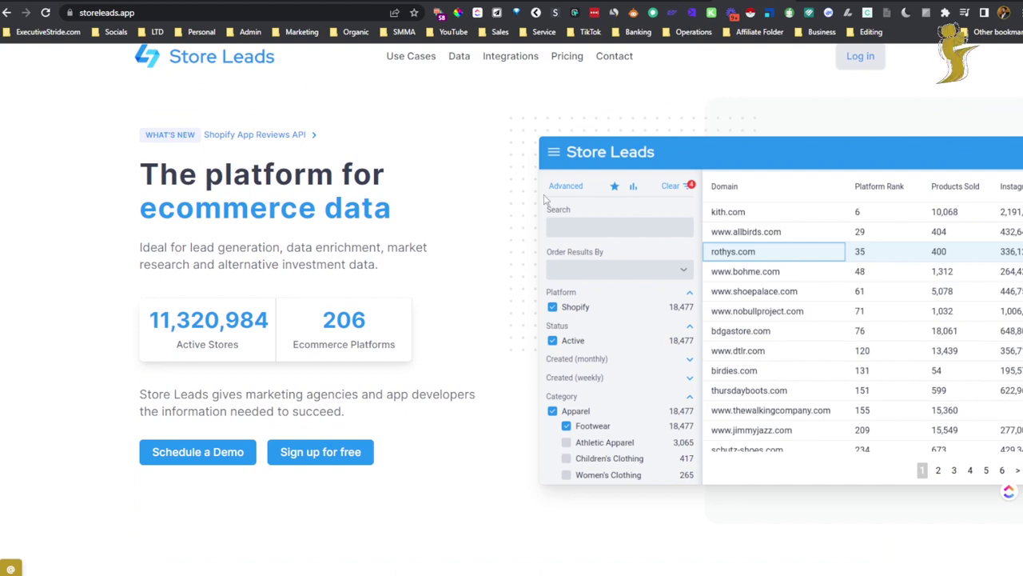
scroll(544, 200, up, 1)
scroll(360, 178, down, 1)
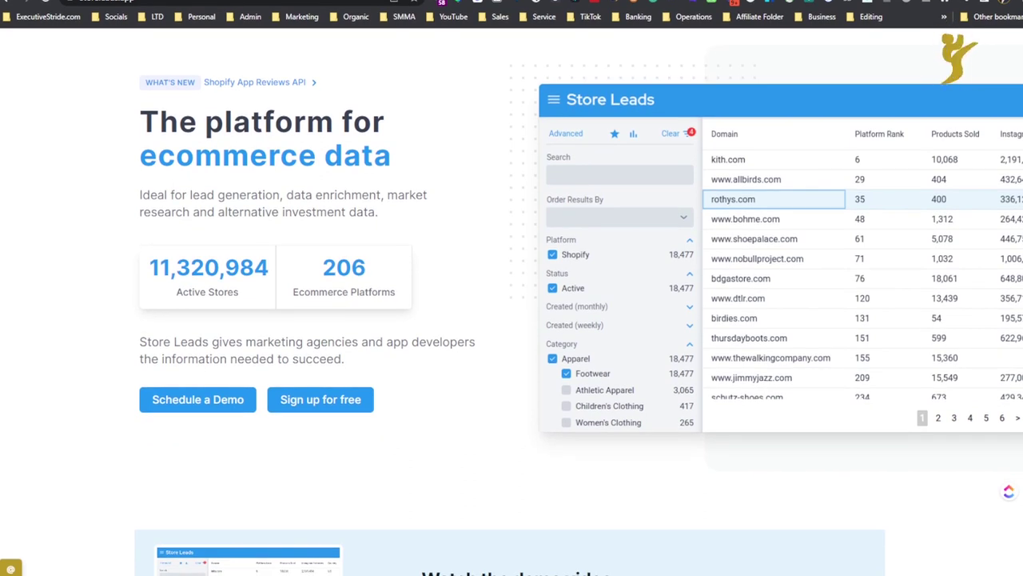
scroll(302, 125, down, 3)
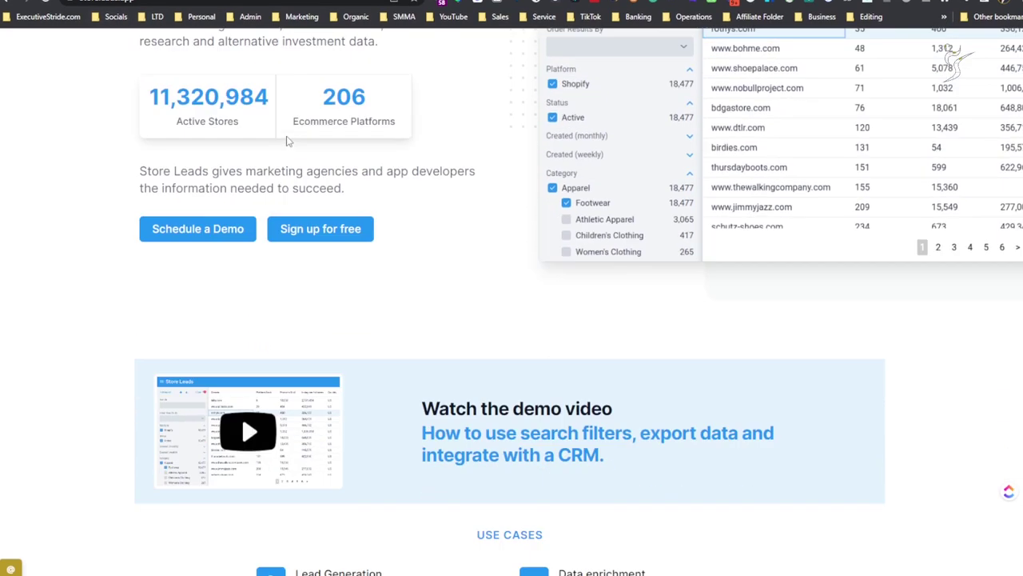
scroll(302, 125, down, 4)
scroll(302, 125, down, 1)
scroll(302, 126, down, 2)
scroll(349, 159, down, 2)
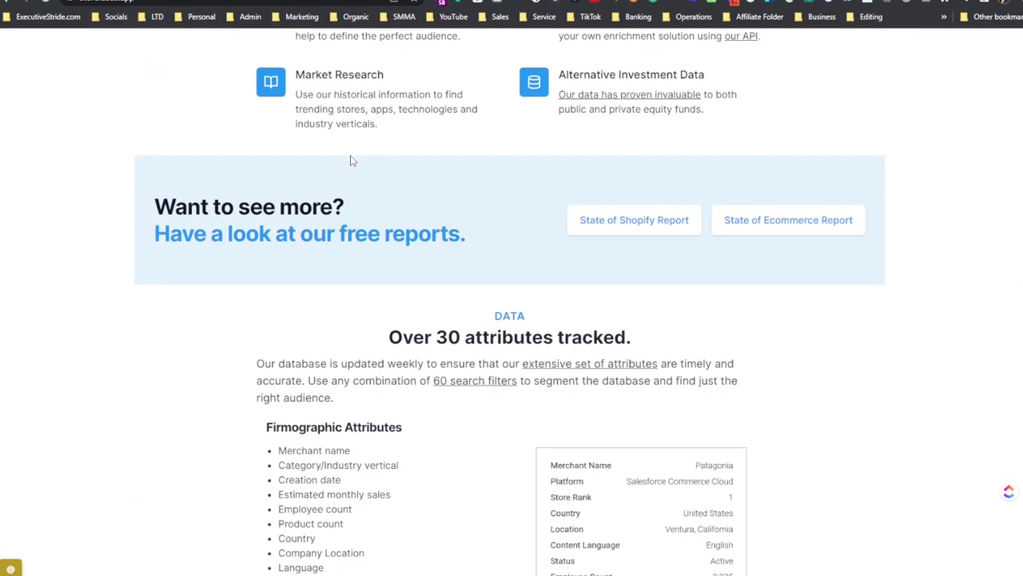
scroll(349, 164, down, 2)
scroll(354, 171, down, 1)
scroll(426, 197, down, 2)
scroll(426, 196, down, 2)
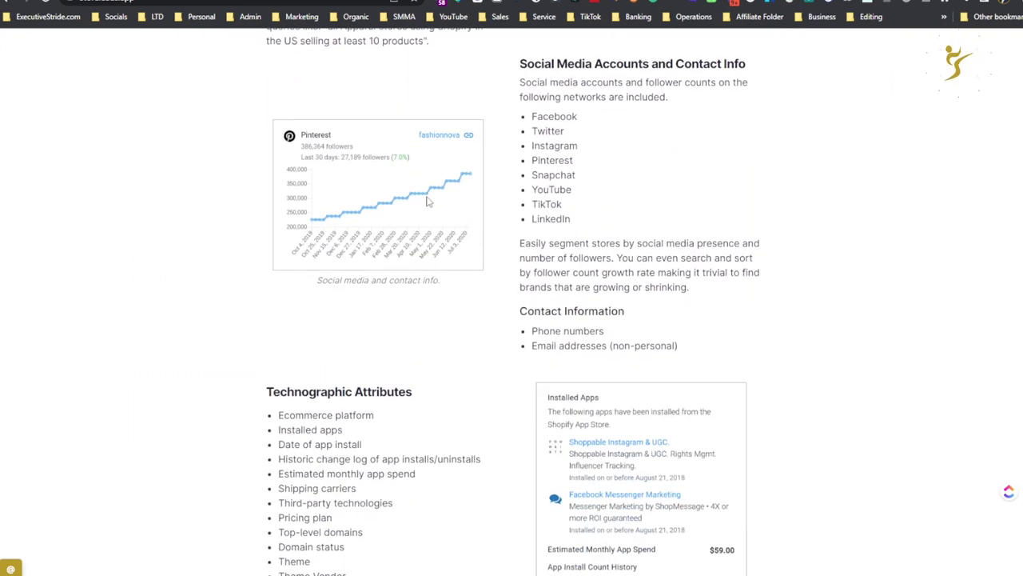
scroll(432, 204, down, 2)
scroll(438, 203, down, 1)
scroll(441, 201, down, 3)
scroll(441, 202, down, 3)
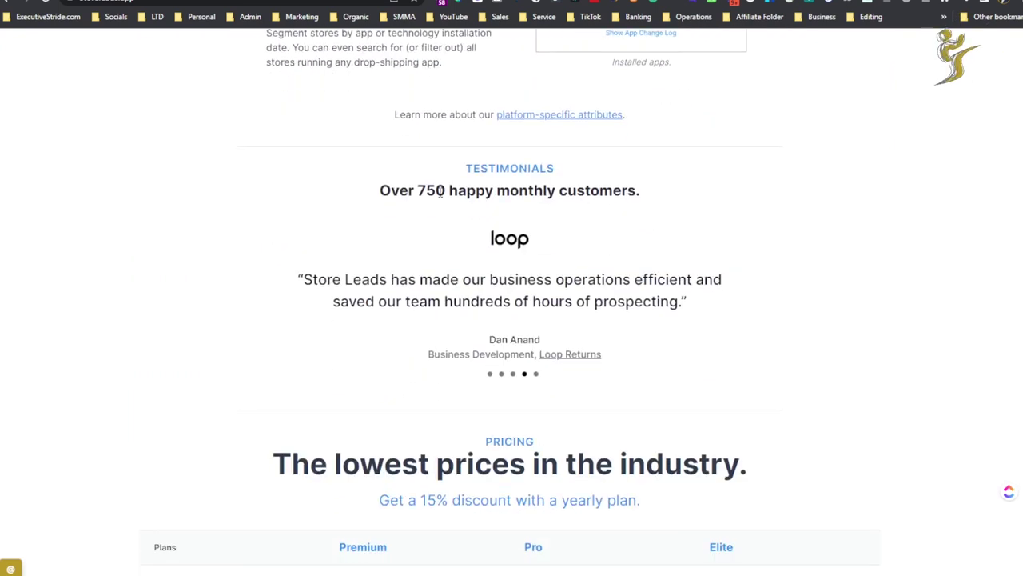
scroll(441, 200, down, 3)
scroll(441, 196, down, 3)
scroll(444, 184, up, 2)
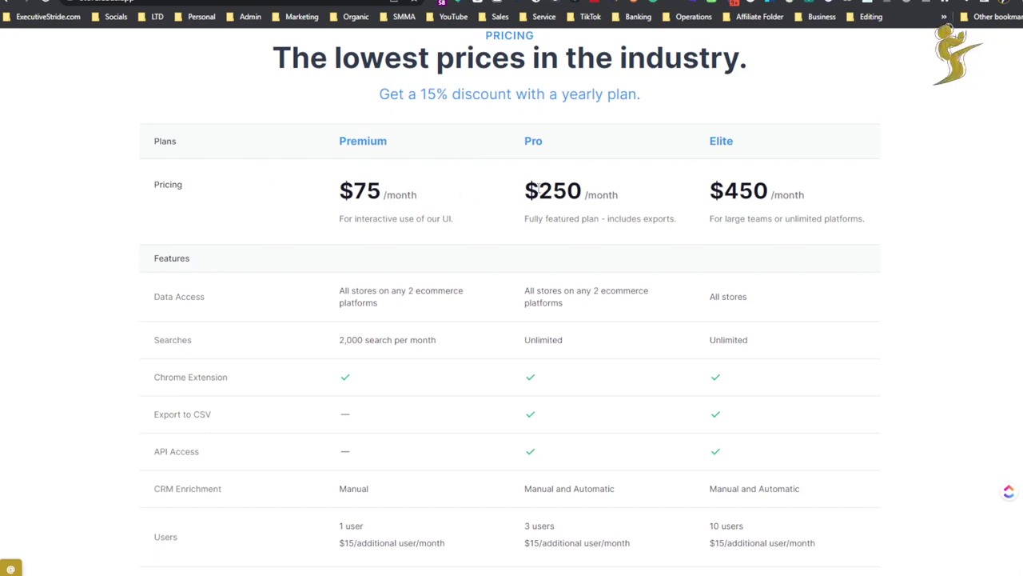
scroll(690, 203, down, 2)
scroll(692, 199, down, 1)
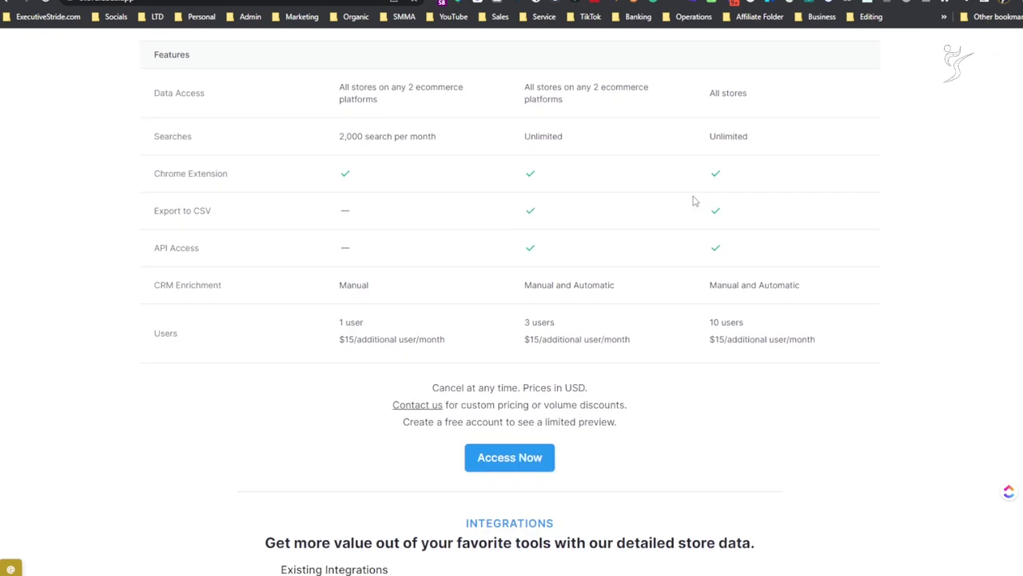
scroll(695, 201, up, 2)
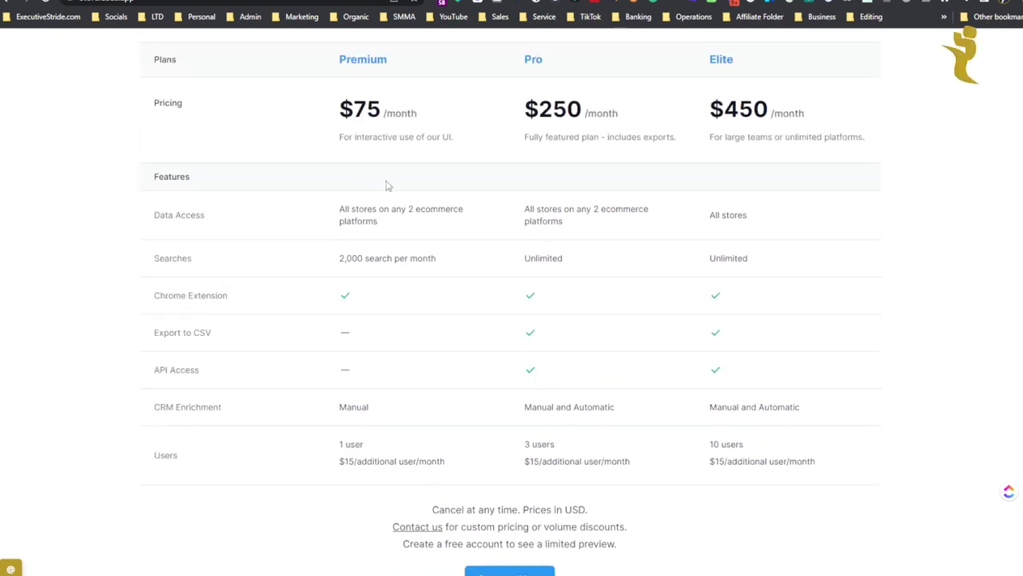
- Highlight the Premium plan's 2,000 searches and the Pro and Elite Unlimited searches
drag(379, 142, 417, 152)
drag(338, 258, 411, 268)
drag(550, 252, 587, 254)
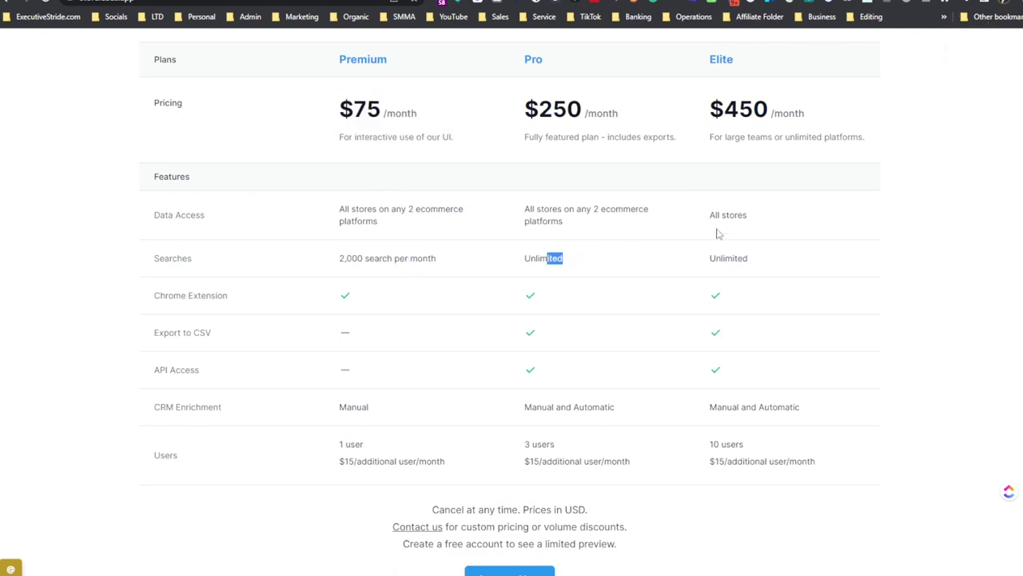
drag(709, 257, 772, 248)
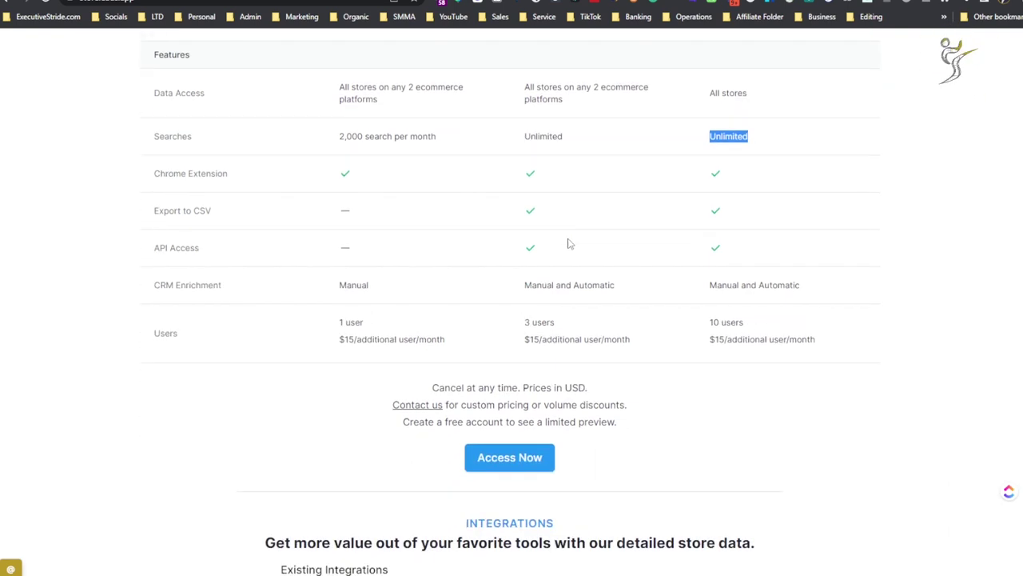
- Scroll further down the homepage and highlight the note about new stores added weekly
scroll(570, 244, down, 1)
scroll(569, 244, down, 2)
scroll(569, 244, up, 1)
scroll(570, 244, down, 4)
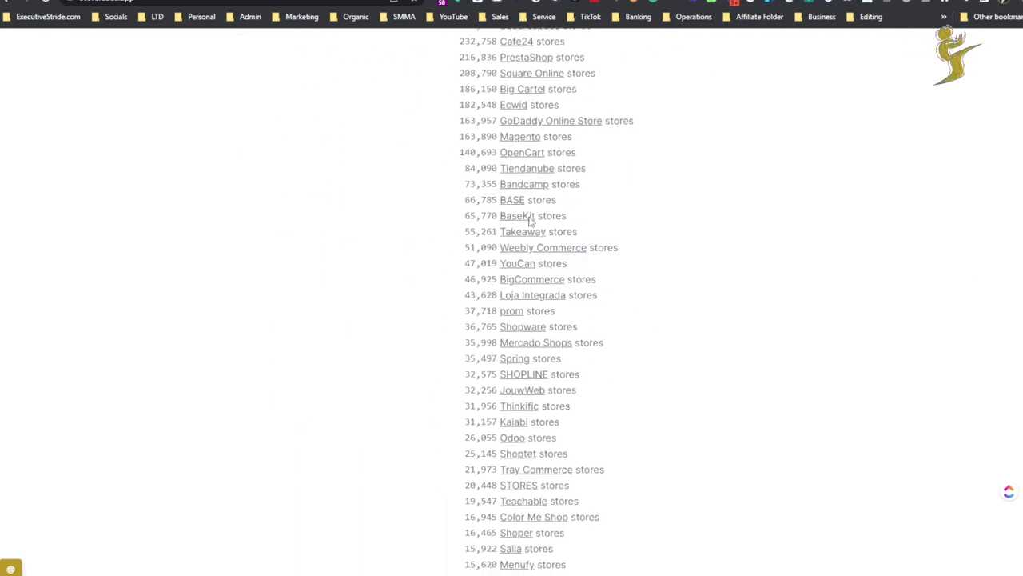
scroll(530, 219, down, 3)
scroll(530, 219, down, 3)
scroll(529, 219, down, 2)
scroll(529, 219, down, 5)
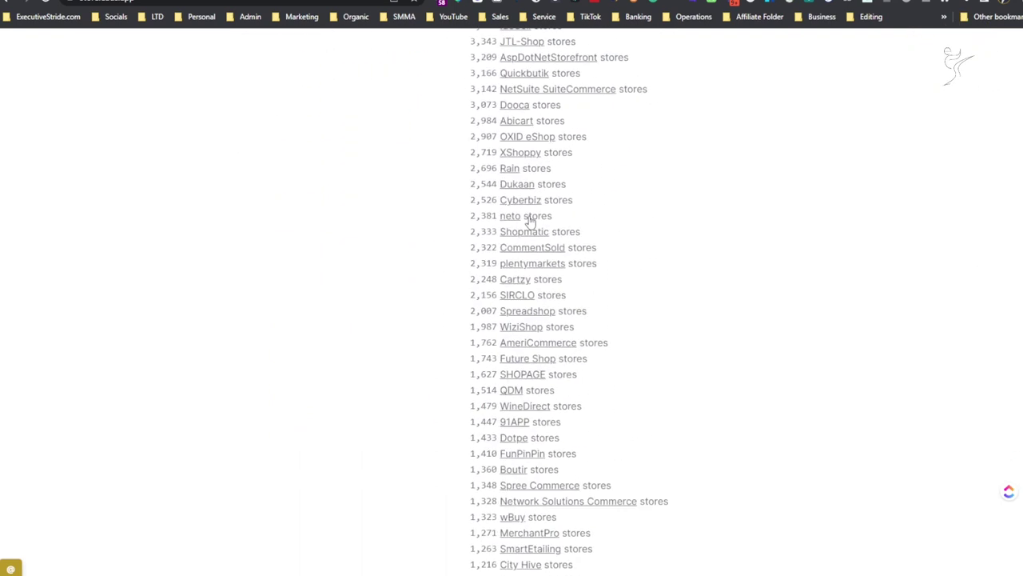
scroll(529, 219, down, 3)
scroll(528, 221, down, 4)
scroll(529, 222, up, 3)
scroll(610, 187, up, 5)
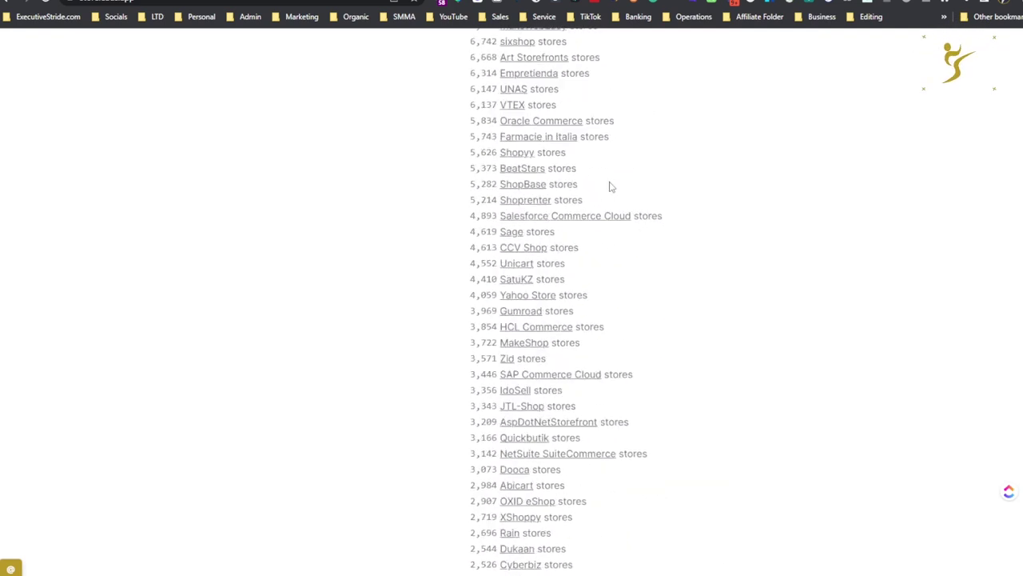
scroll(612, 184, up, 5)
scroll(620, 182, up, 5)
scroll(622, 180, down, 1)
scroll(599, 216, down, 2)
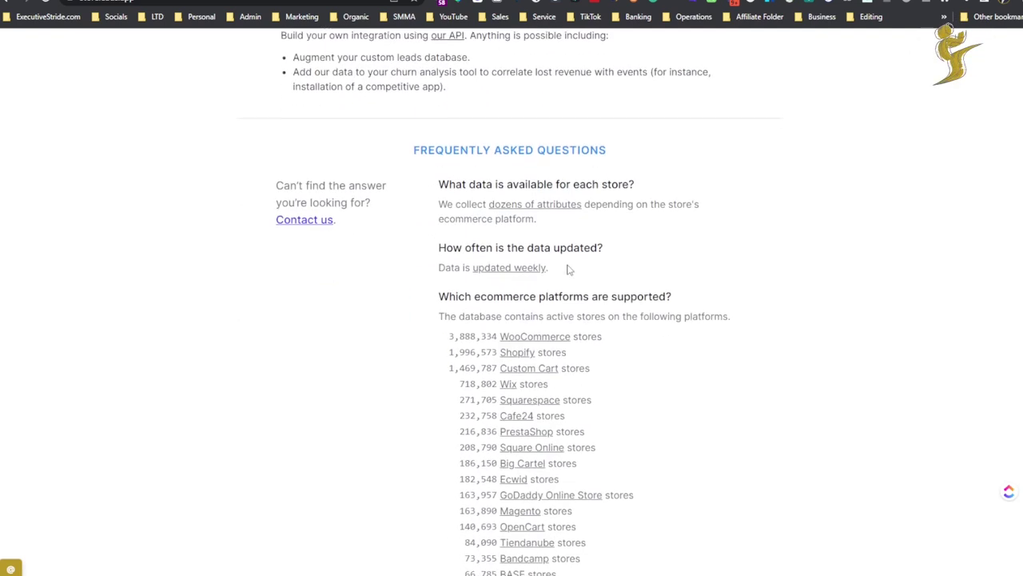
scroll(559, 329, up, 3)
scroll(448, 328, up, 1)
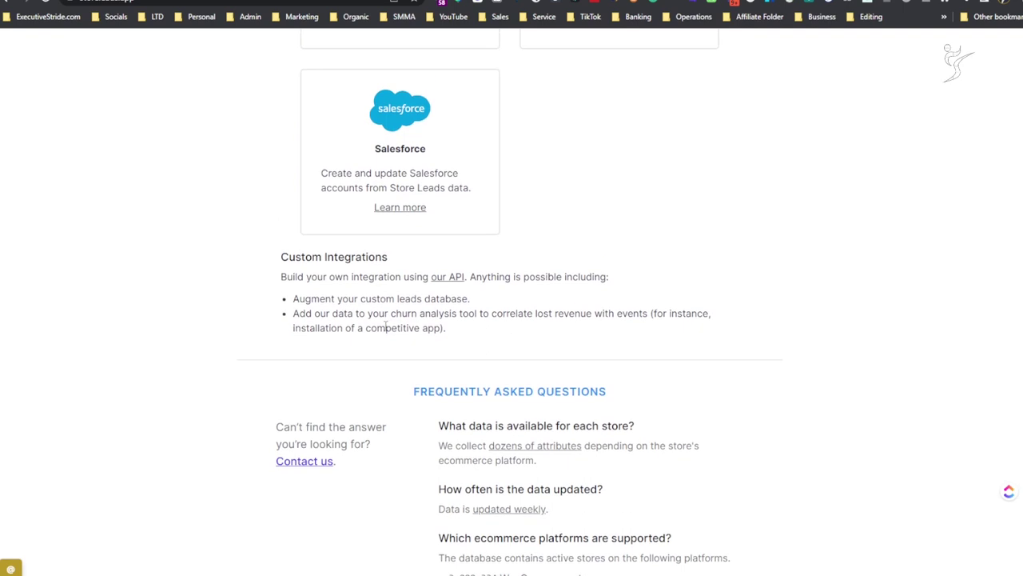
scroll(390, 329, up, 6)
scroll(392, 337, up, 1)
scroll(392, 337, up, 3)
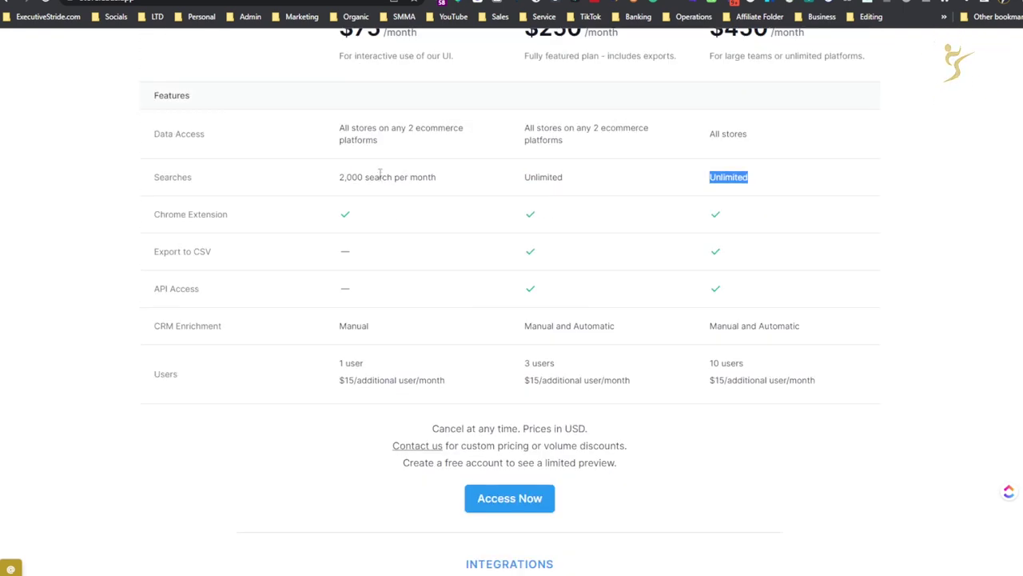
scroll(460, 150, down, 4)
scroll(488, 191, down, 8)
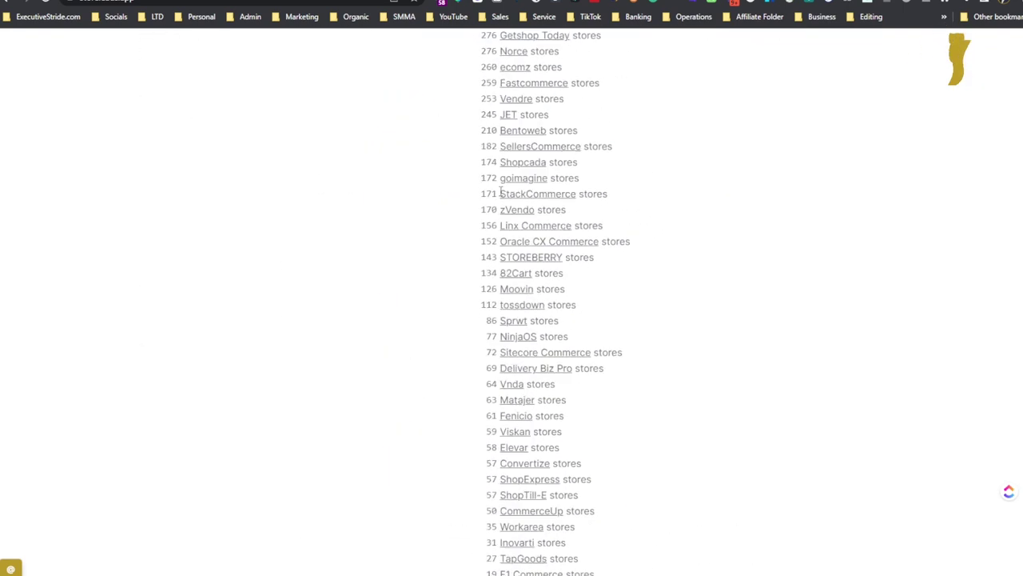
scroll(497, 194, down, 5)
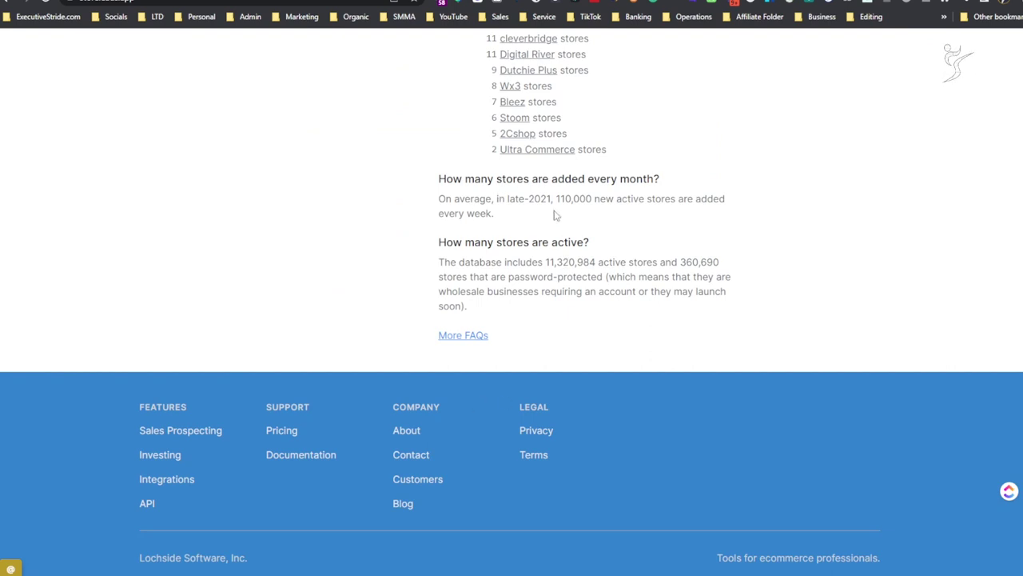
drag(554, 213, 609, 195)
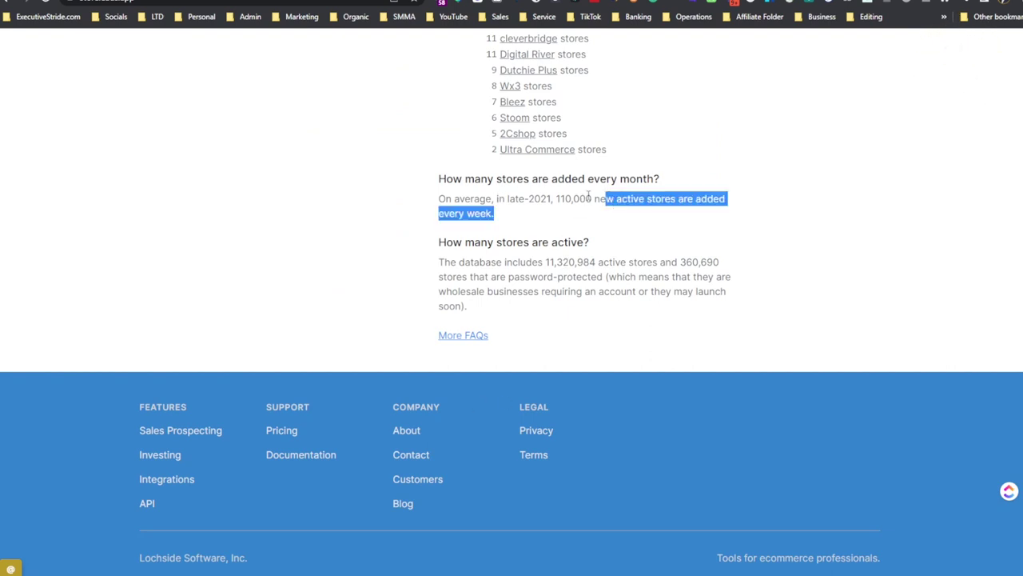
click(544, 274)
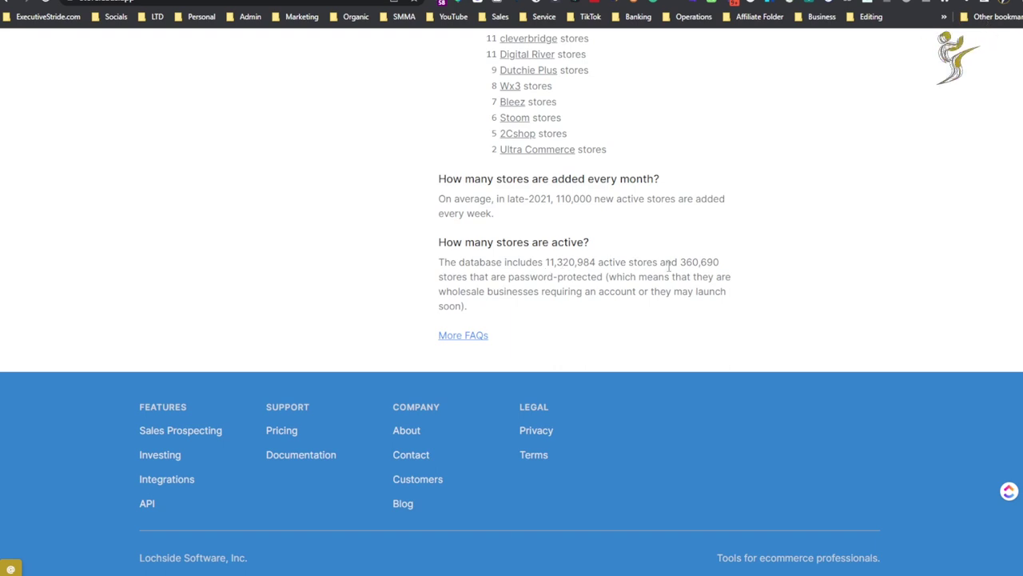
- Return to the top of the homepage and go to the Store Leads Pricing page
scroll(652, 291, up, 10)
scroll(579, 247, up, 10)
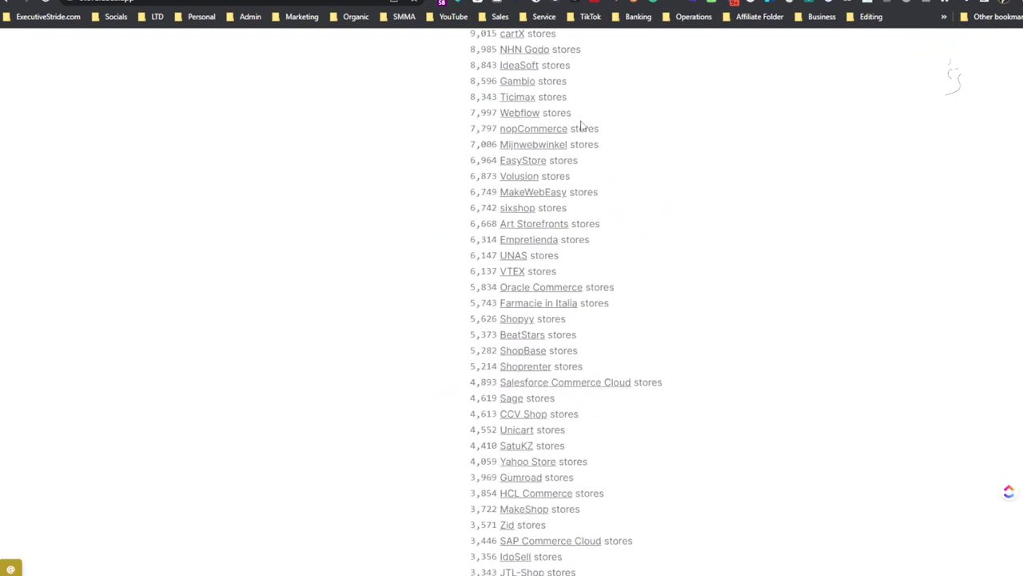
scroll(580, 126, up, 10)
scroll(647, 4, up, 1)
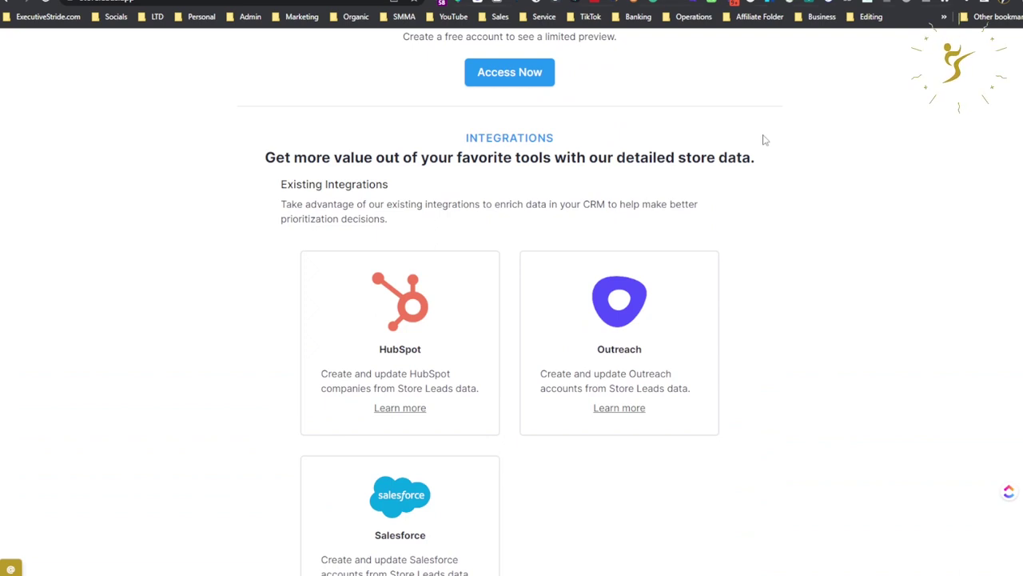
scroll(760, 142, up, 10)
scroll(750, 133, up, 10)
scroll(731, 139, up, 10)
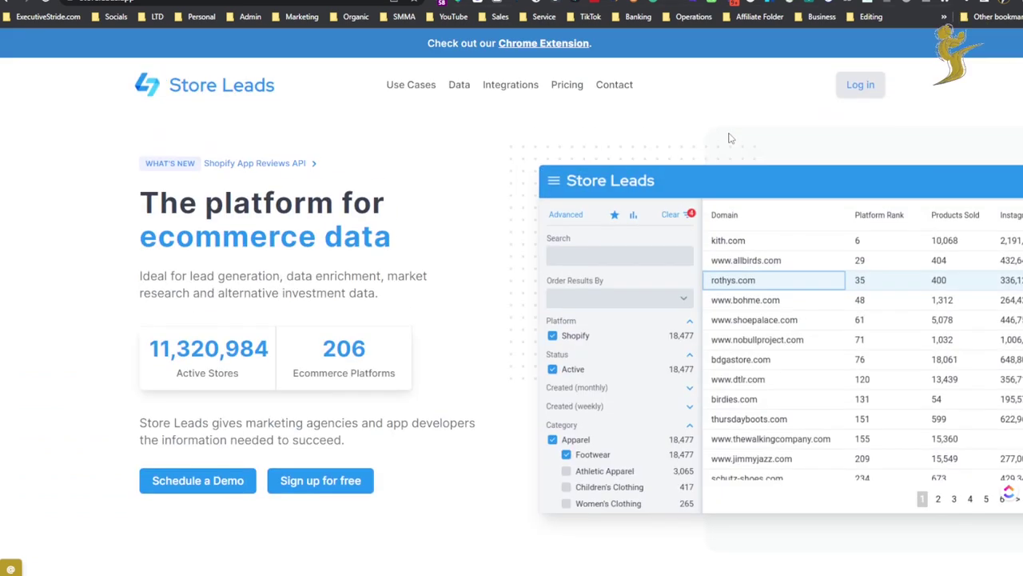
click(566, 85)
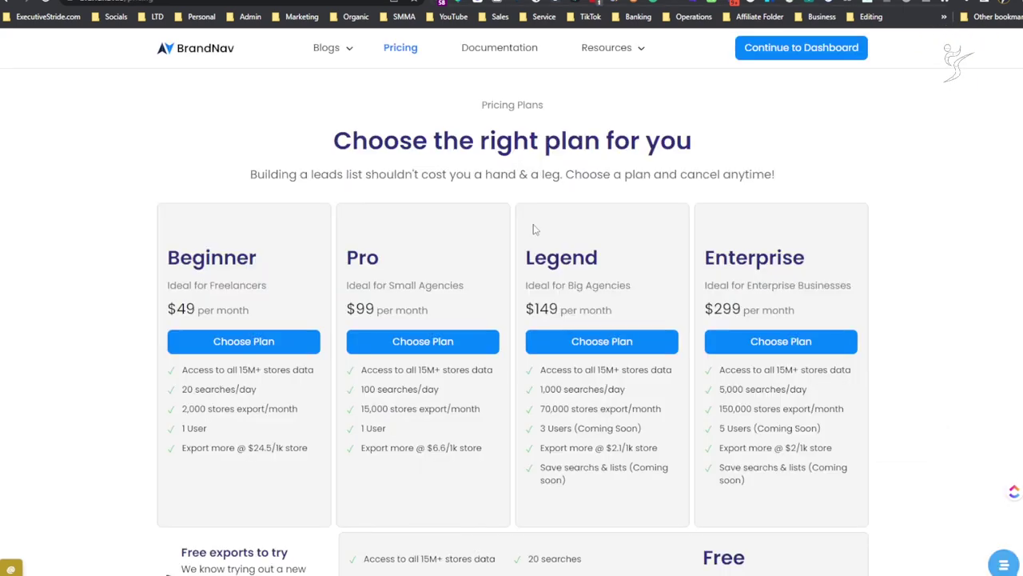
scroll(532, 226, down, 2)
scroll(533, 226, down, 2)
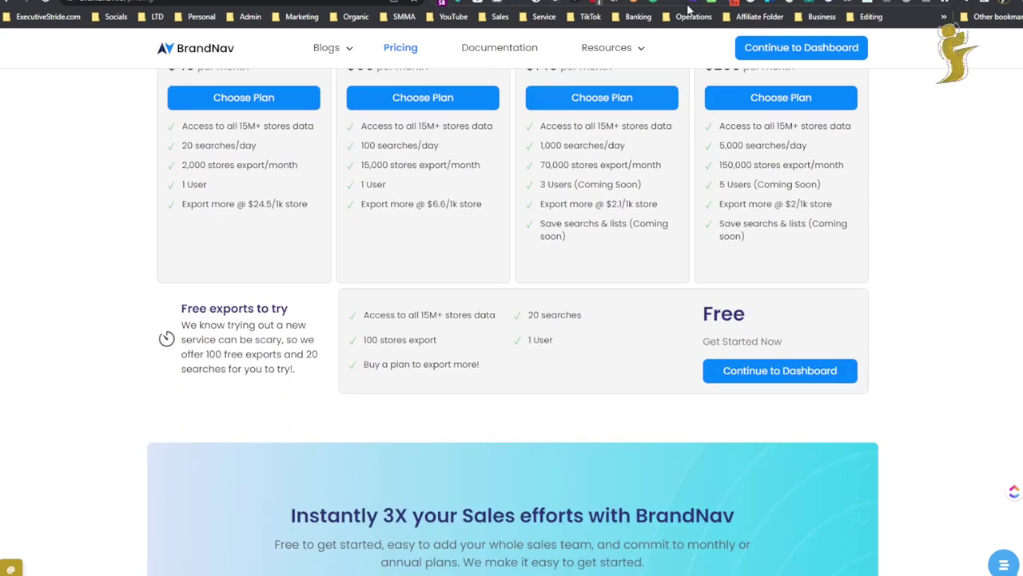
scroll(733, 112, up, 3)
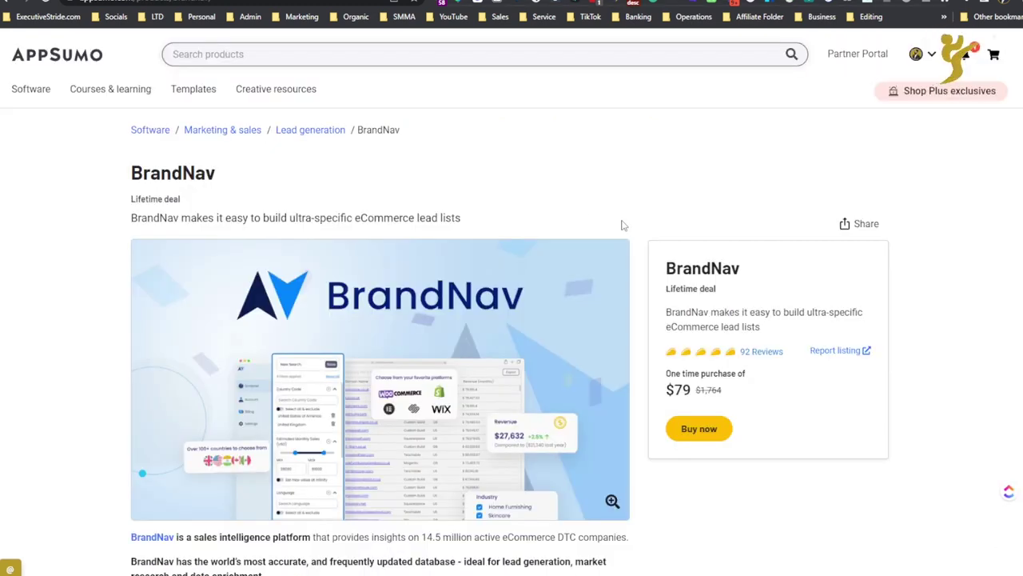
scroll(582, 218, down, 1)
scroll(576, 228, down, 1)
scroll(568, 240, down, 2)
scroll(560, 247, down, 2)
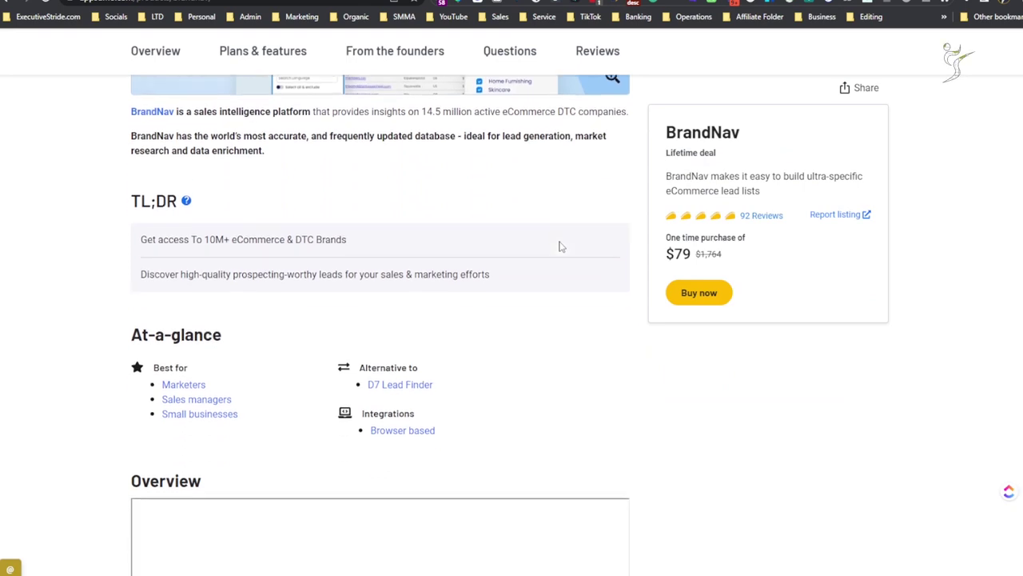
scroll(560, 247, down, 1)
scroll(555, 244, down, 1)
scroll(553, 245, down, 2)
scroll(552, 244, down, 1)
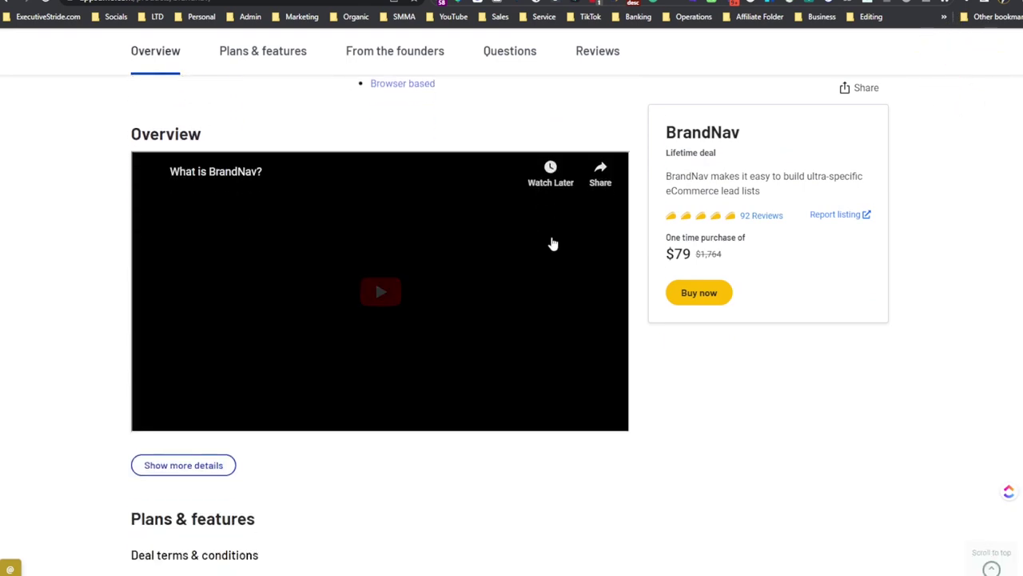
scroll(552, 244, down, 1)
scroll(551, 244, down, 1)
scroll(551, 244, down, 2)
scroll(550, 243, down, 2)
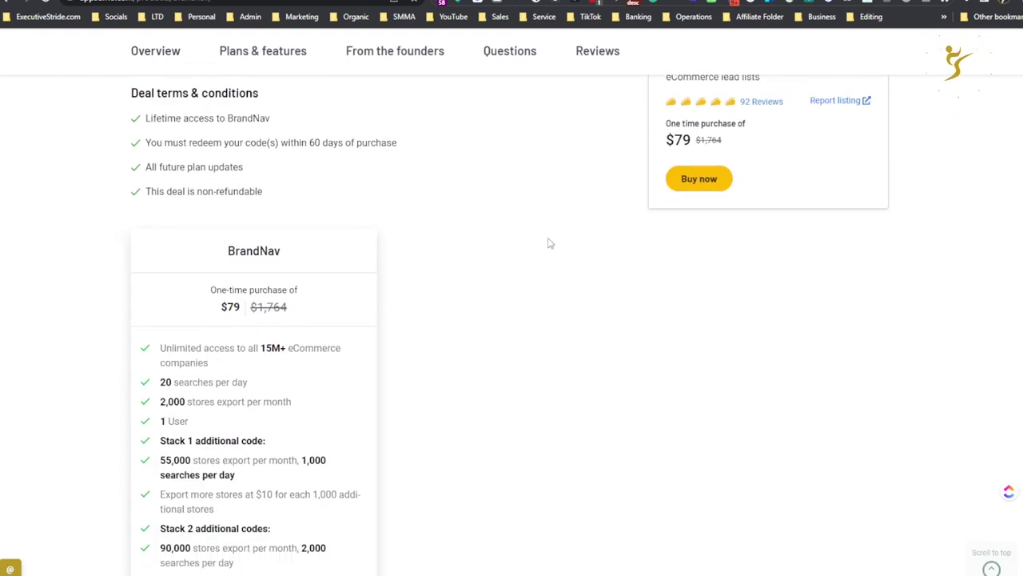
scroll(549, 243, down, 1)
scroll(548, 245, down, 1)
scroll(544, 242, down, 1)
scroll(544, 240, down, 1)
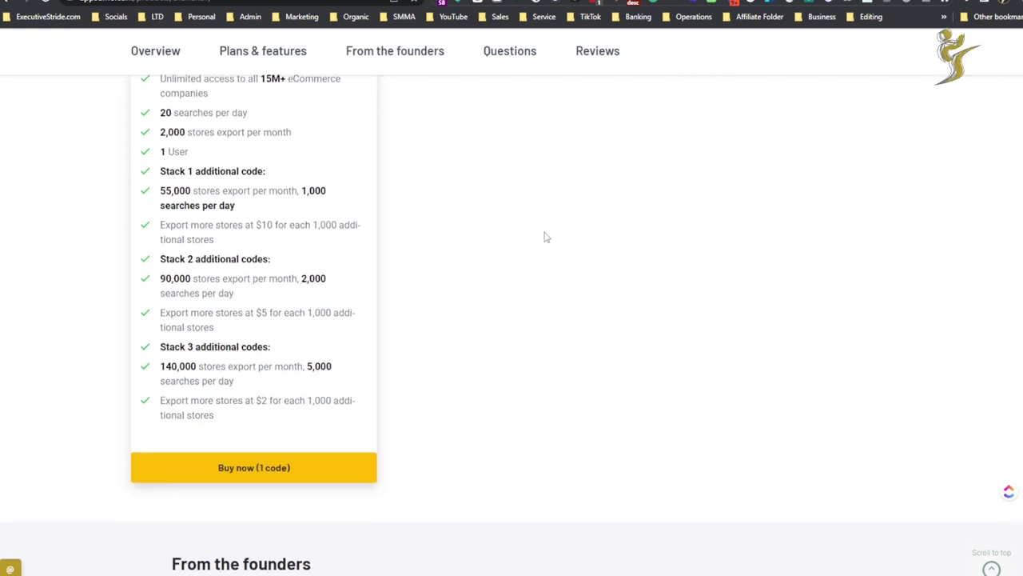
scroll(548, 244, down, 1)
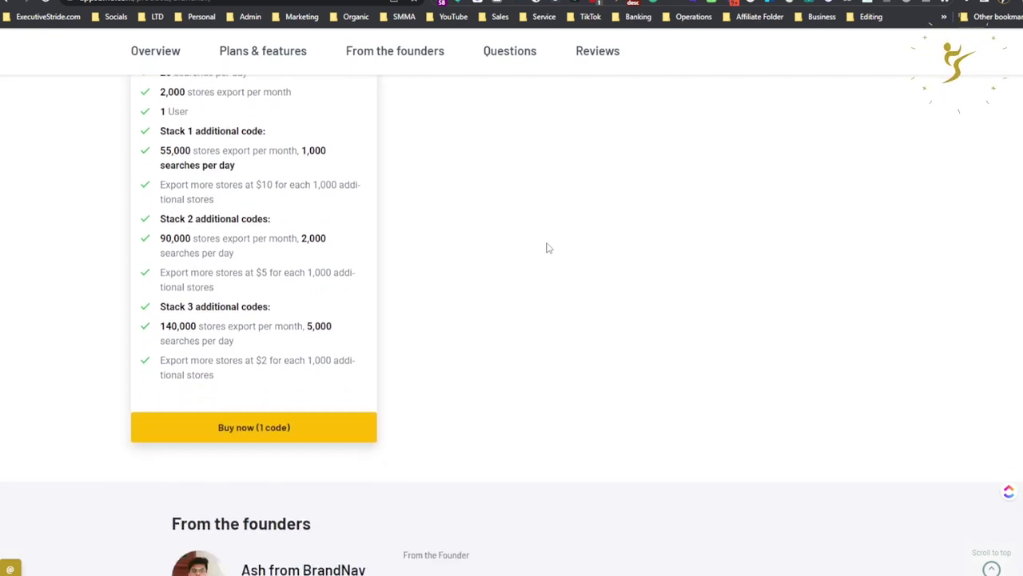
scroll(549, 248, up, 1)
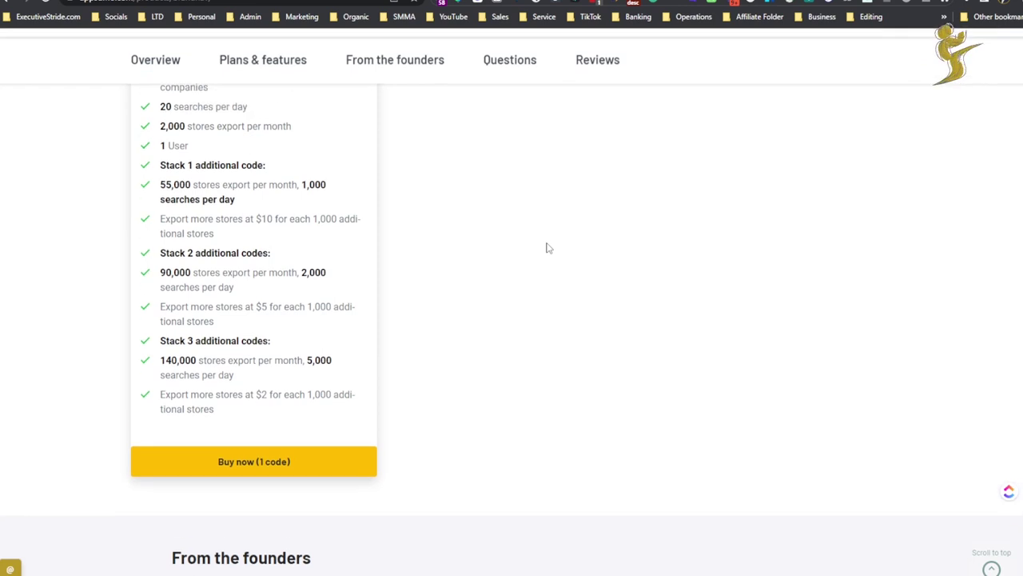
scroll(547, 247, up, 1)
scroll(546, 247, up, 1)
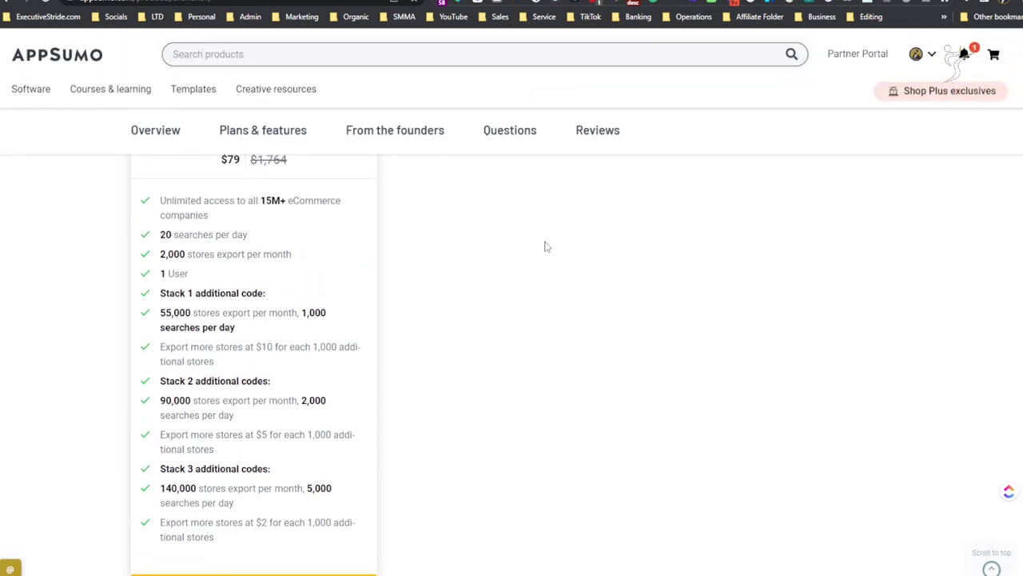
scroll(528, 245, up, 1)
scroll(522, 246, down, 2)
scroll(523, 251, down, 1)
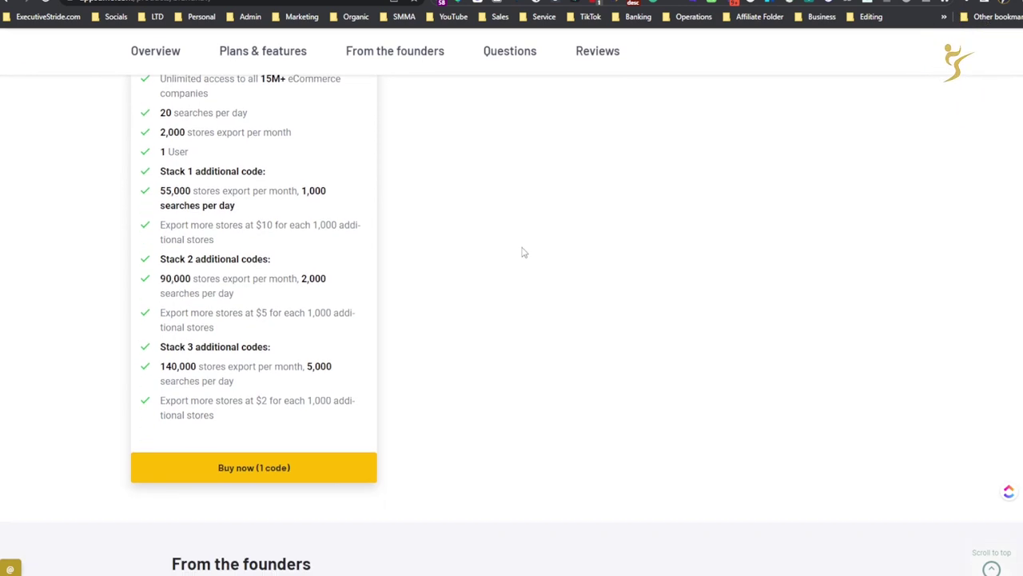
scroll(518, 255, up, 2)
scroll(509, 257, up, 1)
scroll(502, 259, up, 2)
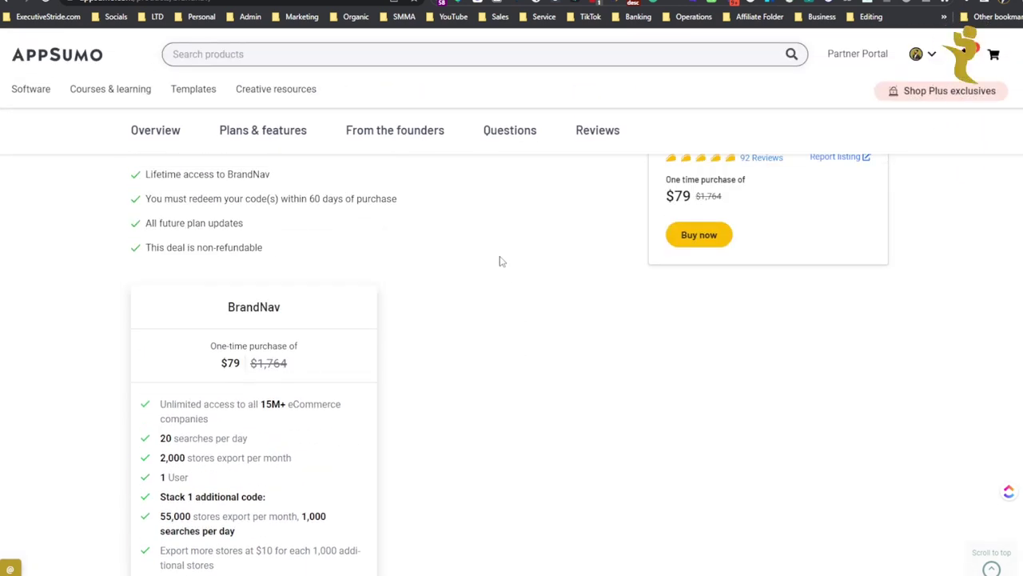
scroll(500, 259, up, 1)
scroll(459, 252, up, 1)
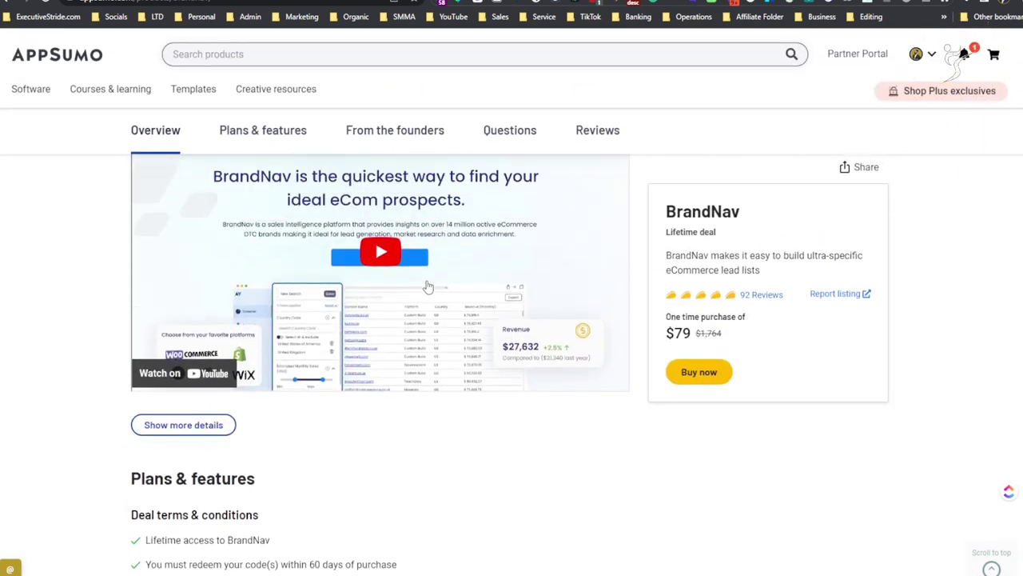
scroll(422, 288, up, 1)
scroll(411, 287, up, 2)
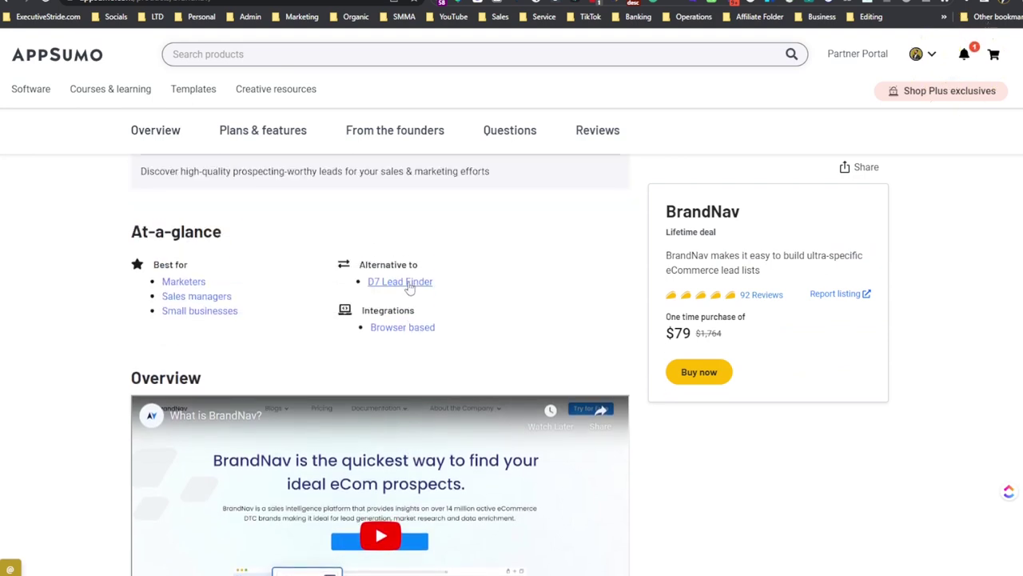
scroll(408, 284, down, 1)
scroll(408, 283, down, 1)
scroll(408, 285, down, 1)
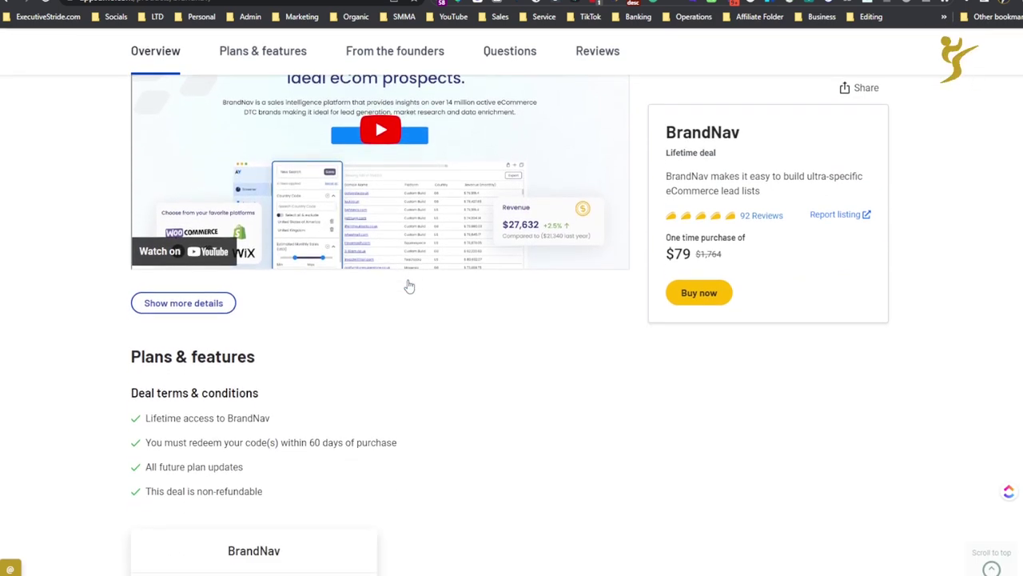
scroll(409, 283, down, 1)
scroll(408, 283, down, 1)
scroll(408, 283, down, 1)
scroll(408, 283, down, 1)
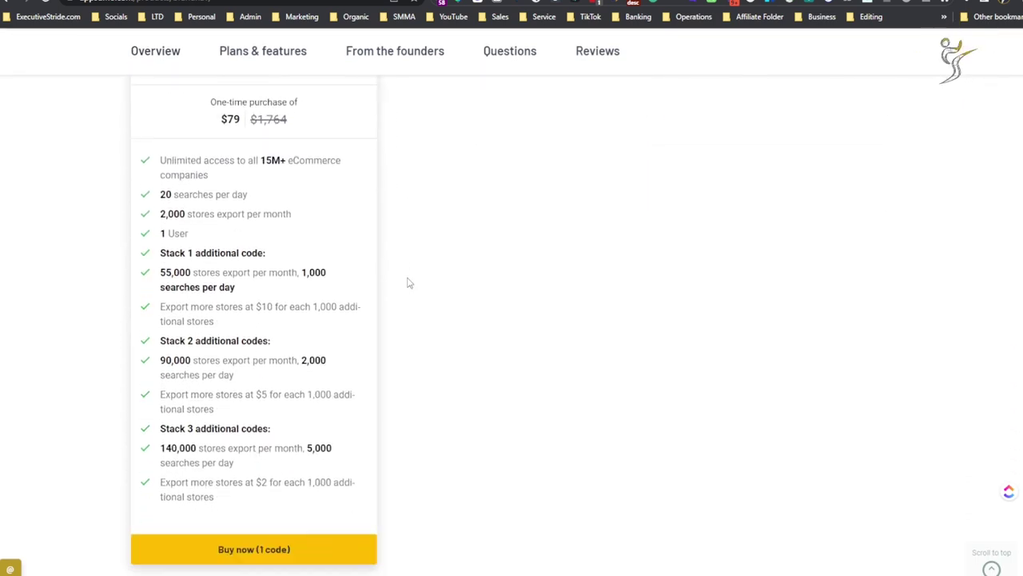
scroll(404, 272, down, 1)
scroll(404, 269, down, 2)
scroll(416, 272, down, 1)
scroll(418, 267, up, 10)
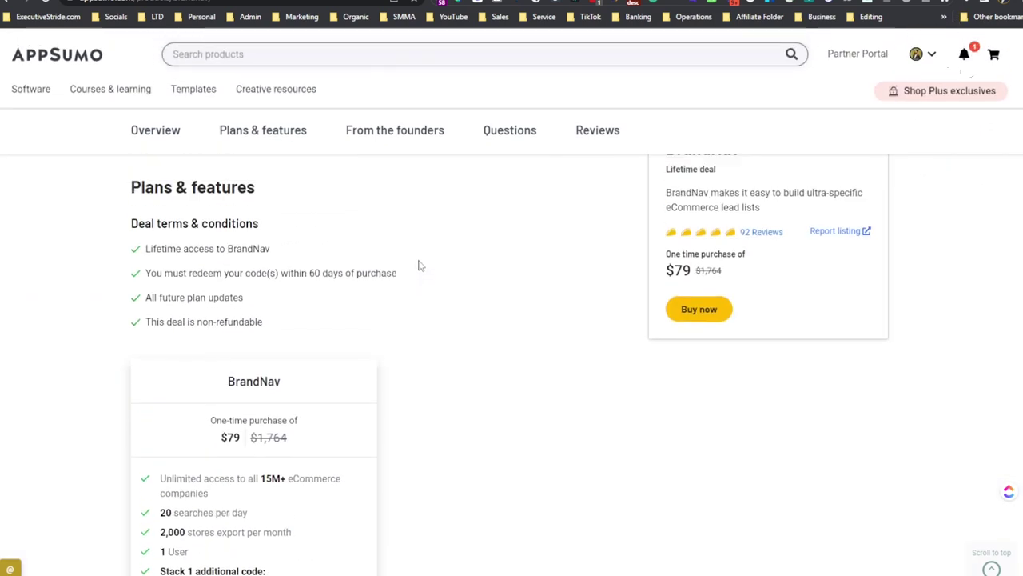
scroll(420, 264, up, 3)
scroll(420, 264, up, 1)
scroll(421, 264, up, 2)
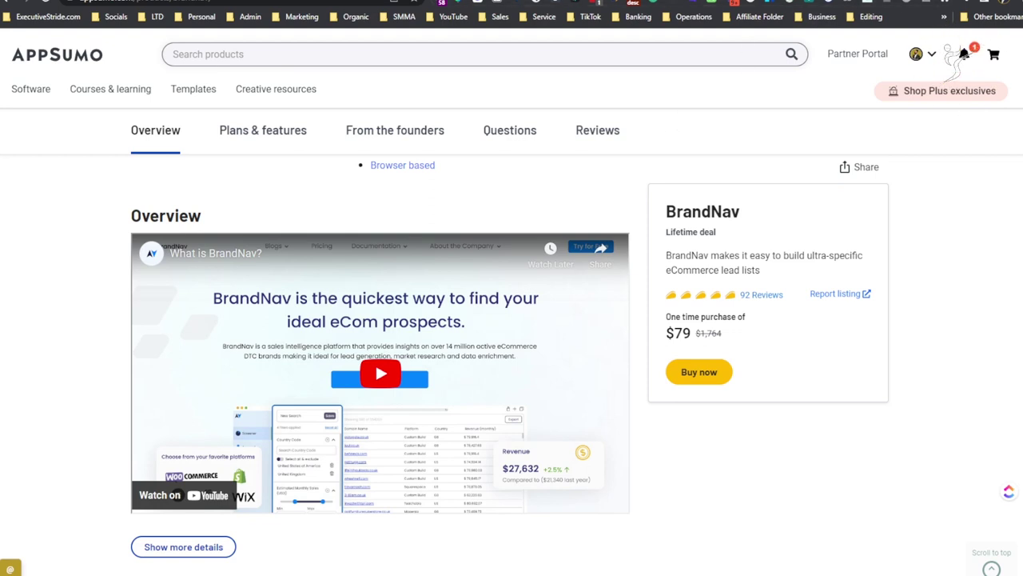
- Open the StrideLeads.com site in a new browser tab using the address-bar suggestion
key(ctrl+t)
text(str)
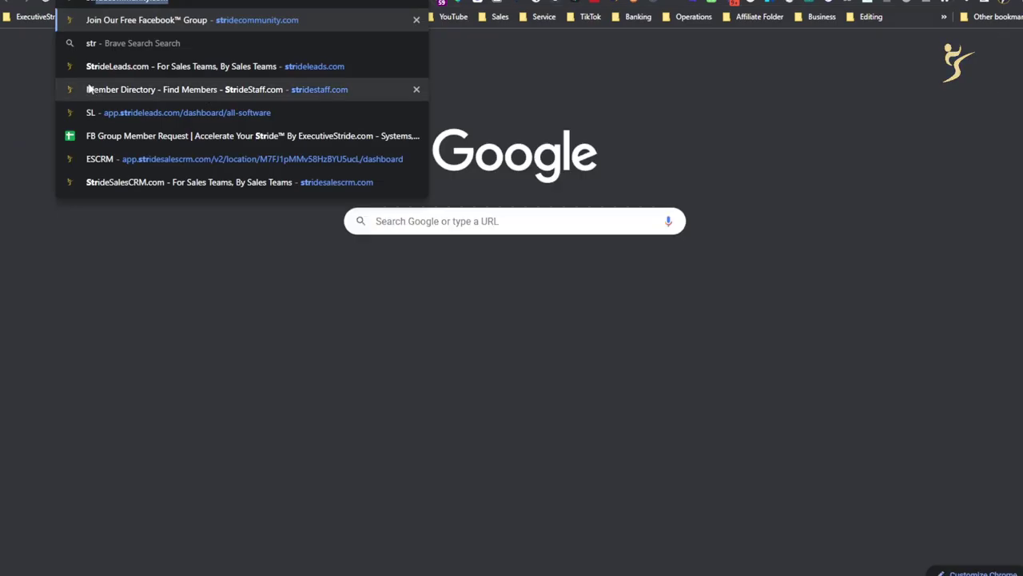
text(ideb)
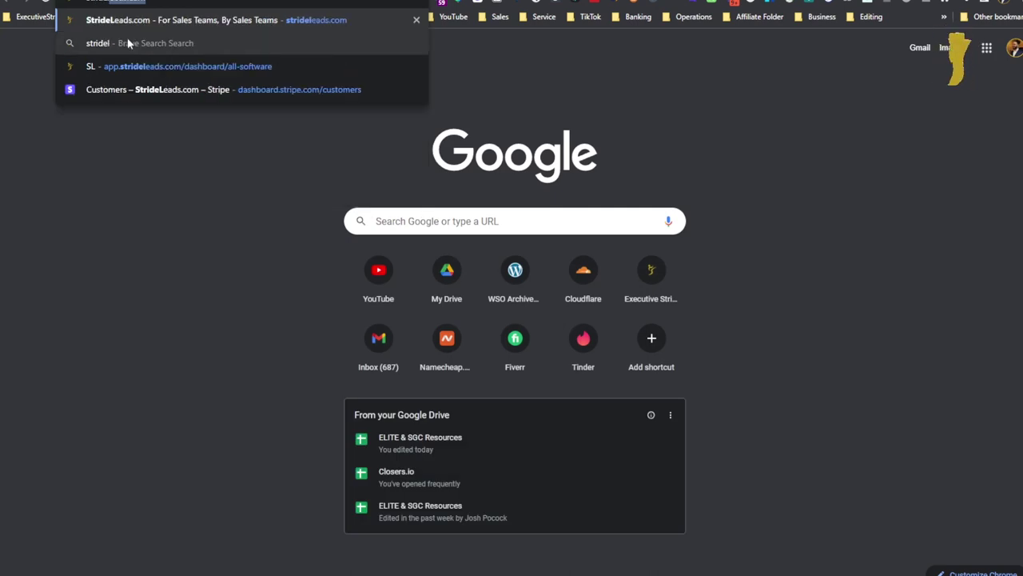
key(Return)
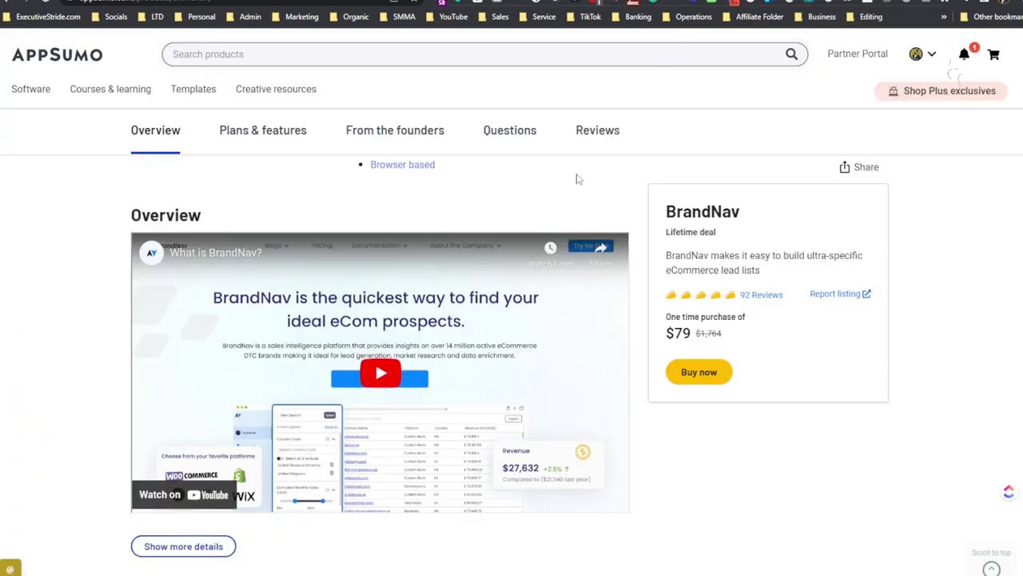
scroll(578, 176, down, 1)
scroll(572, 195, down, 5)
scroll(279, 221, down, 1)
scroll(276, 222, down, 2)
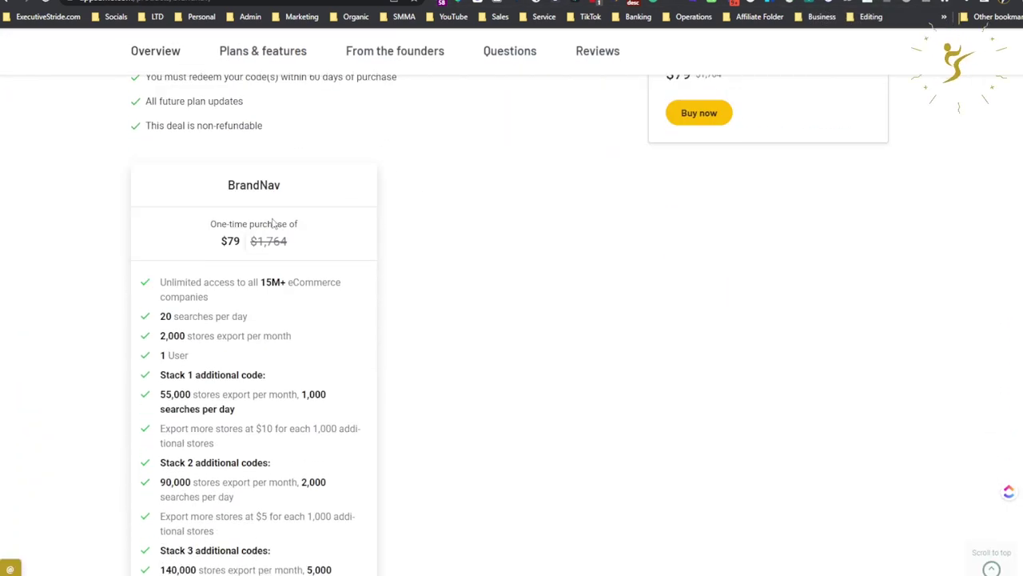
scroll(276, 216, down, 1)
scroll(272, 199, down, 1)
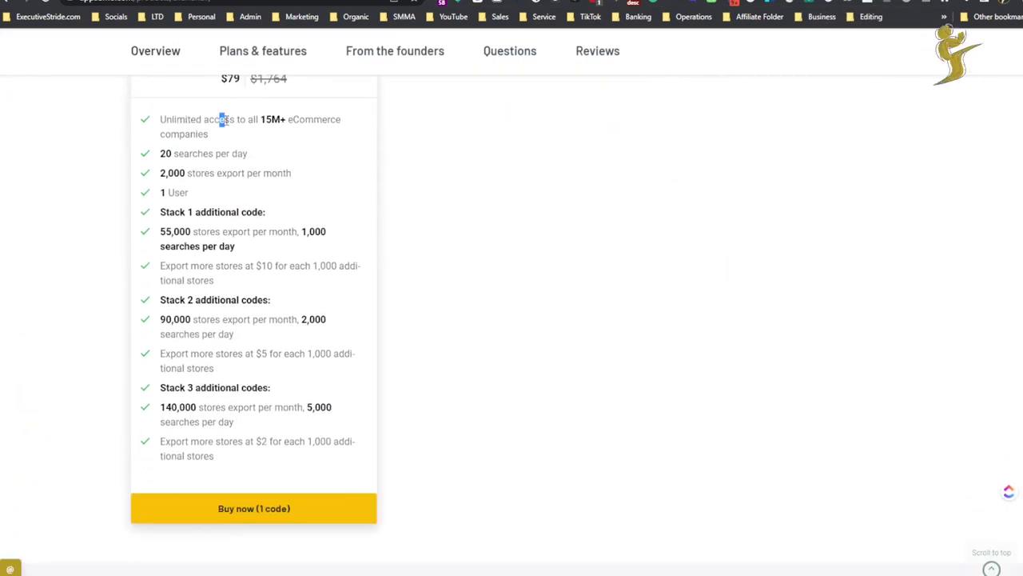
drag(220, 119, 304, 120)
drag(173, 153, 255, 173)
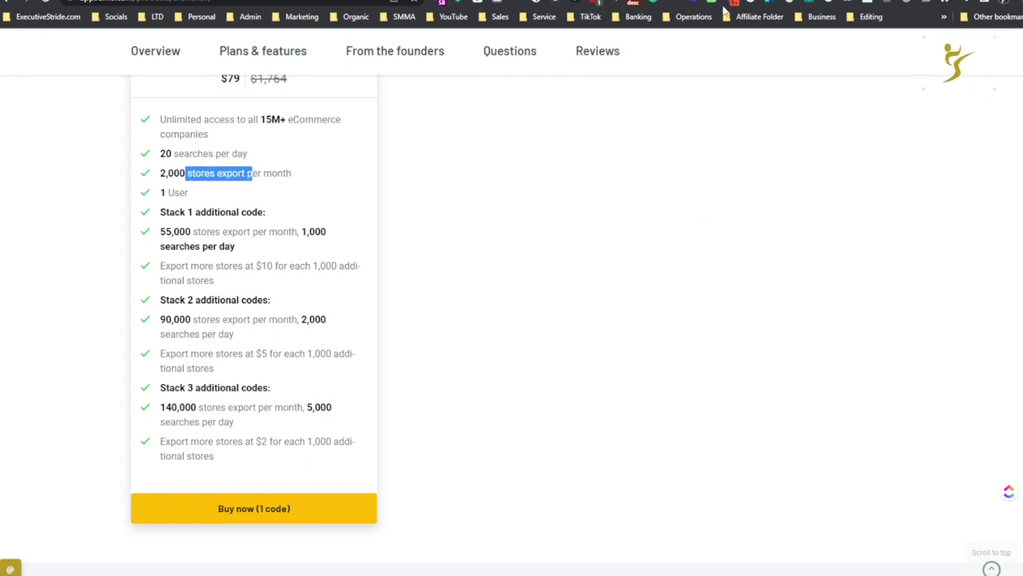
scroll(242, 136, up, 1)
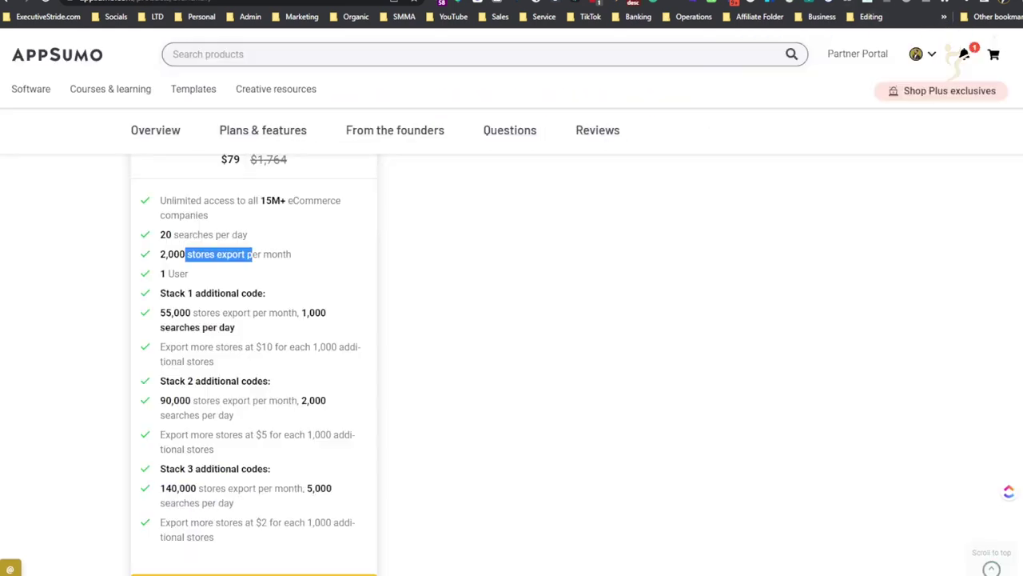
click(281, 498)
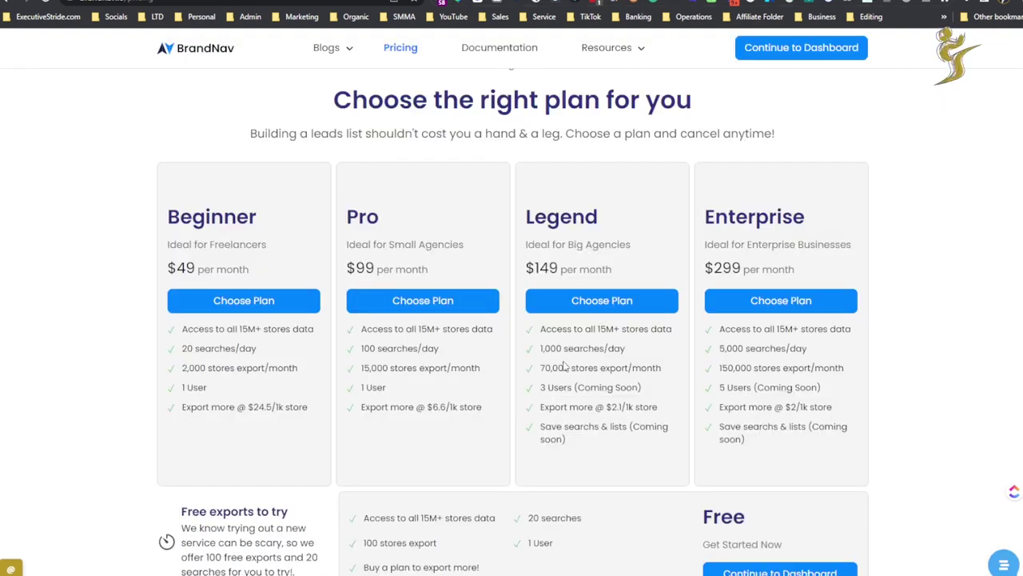
drag(565, 366, 559, 368)
click(550, 386)
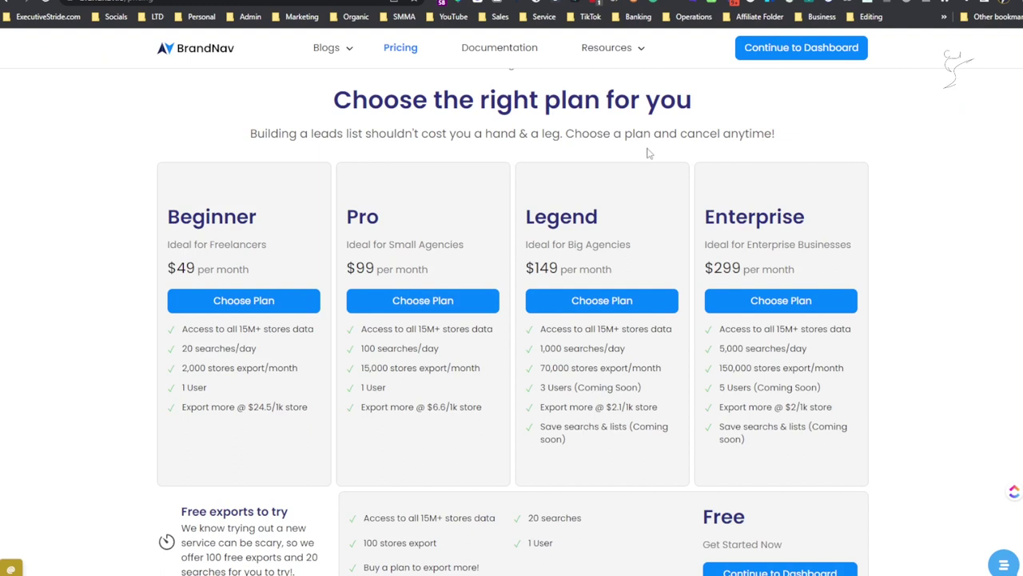
click(671, 5)
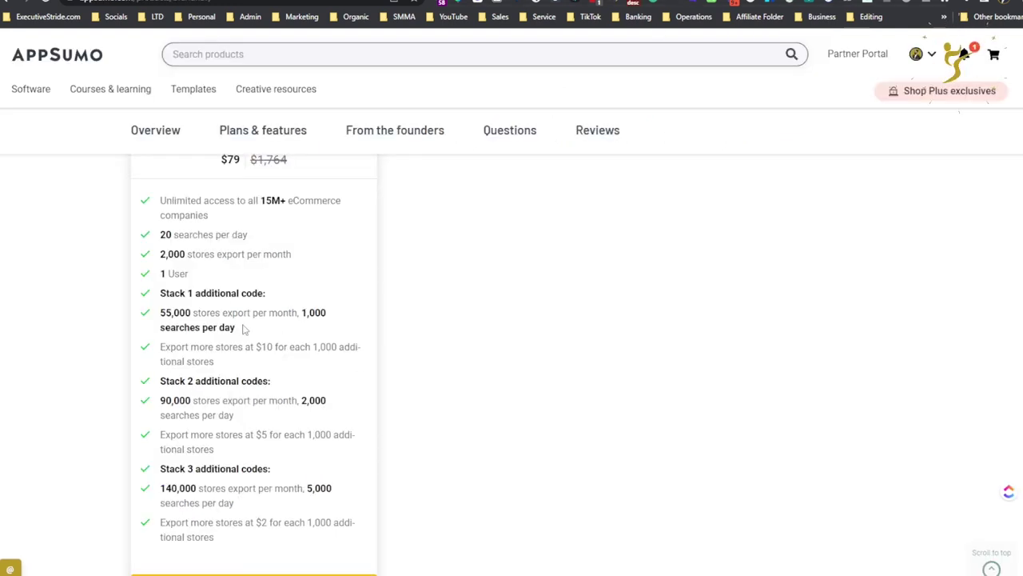
drag(233, 313, 259, 313)
drag(193, 313, 155, 318)
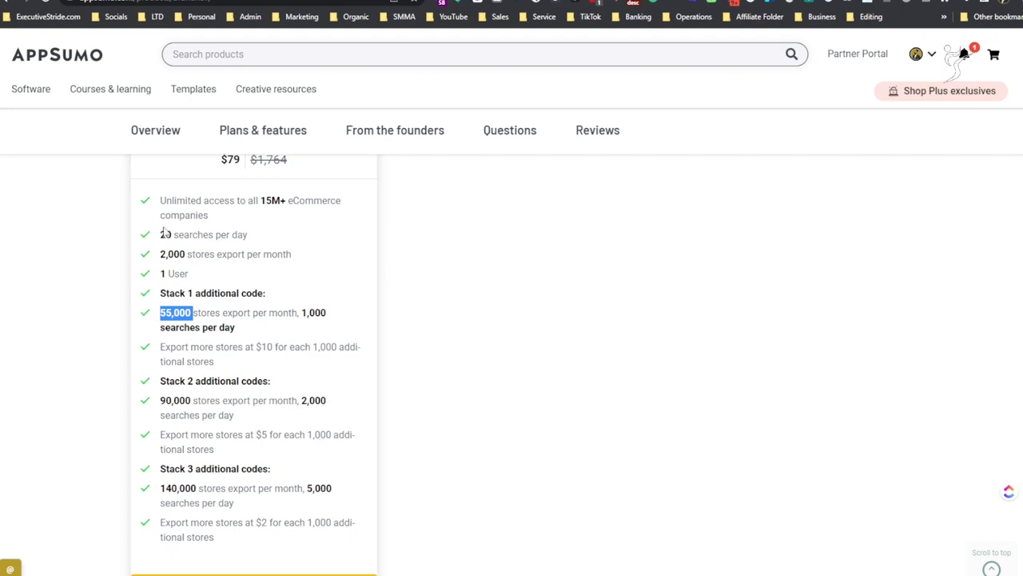
drag(165, 234, 226, 254)
scroll(185, 351, up, 2)
scroll(185, 352, down, 2)
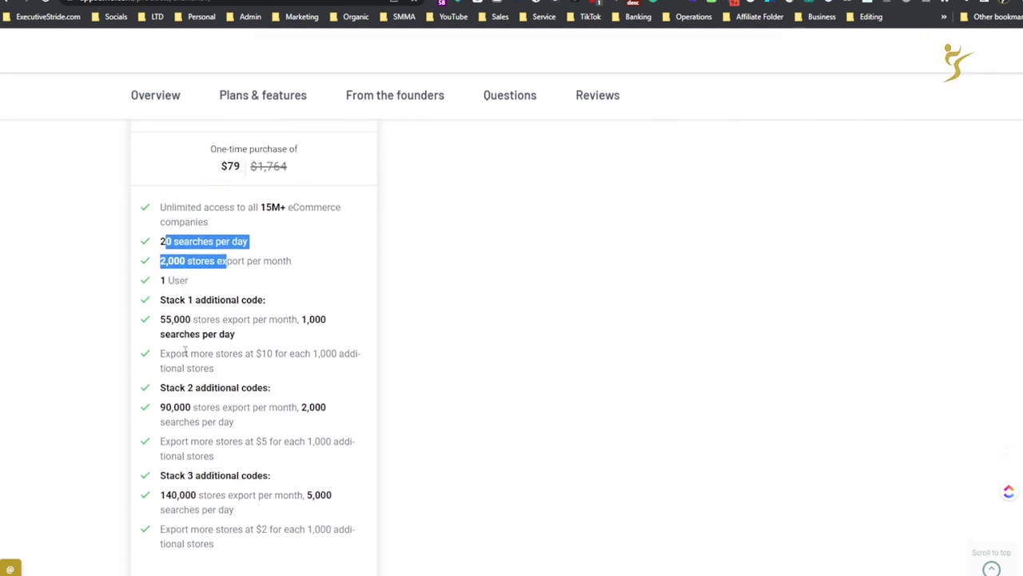
drag(186, 312, 219, 312)
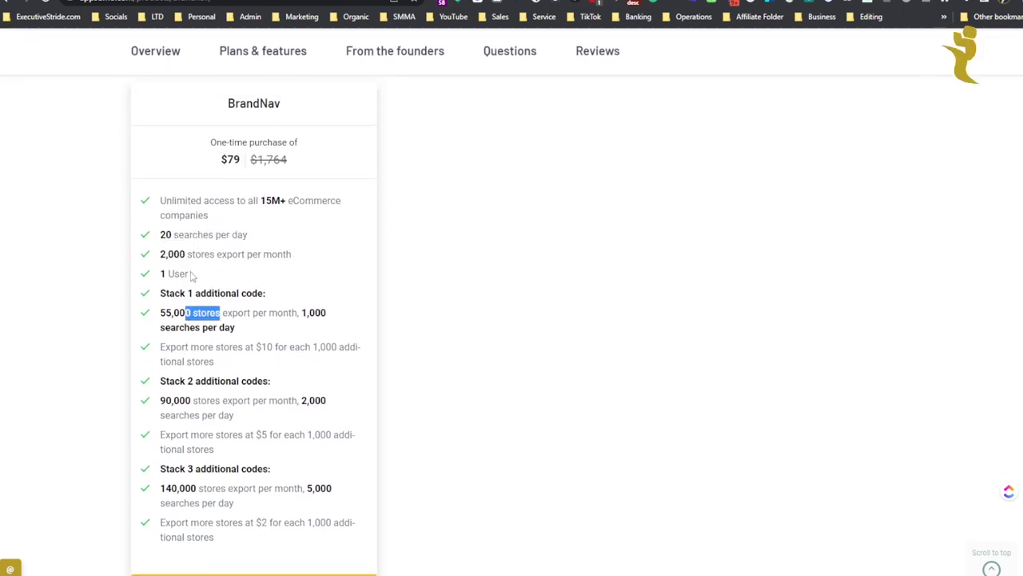
drag(194, 255, 281, 256)
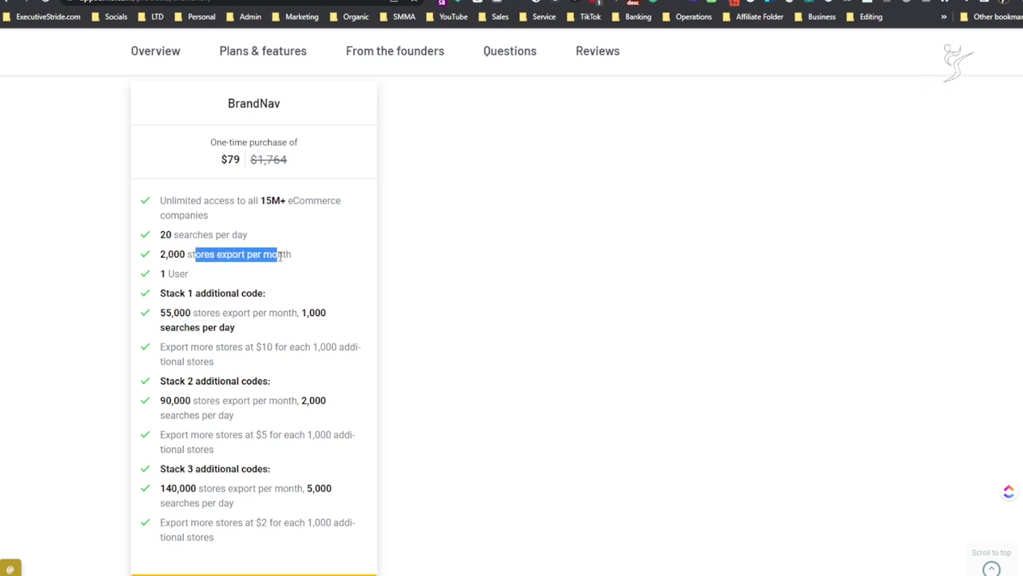
mouse_move(192, 313)
mouse_down()
mouse_move(246, 313)
mouse_move(219, 313)
mouse_up()
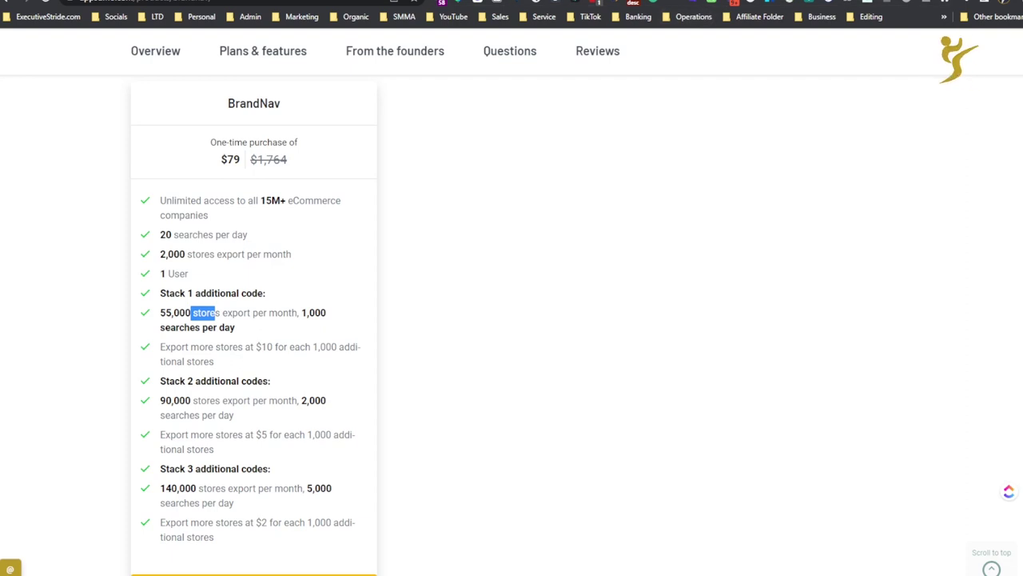
click(683, 4)
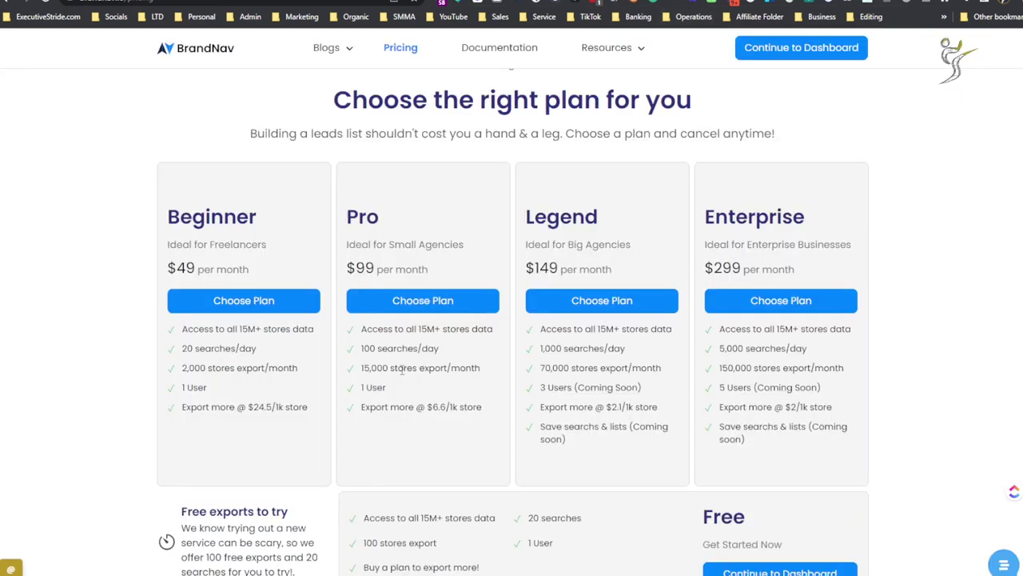
drag(589, 349, 600, 366)
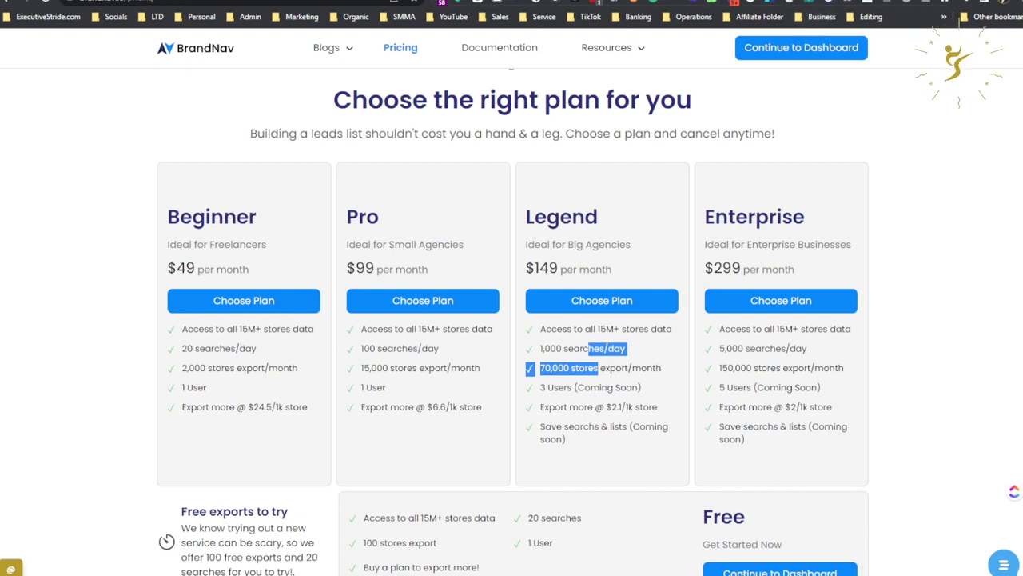
drag(505, 257, 623, 269)
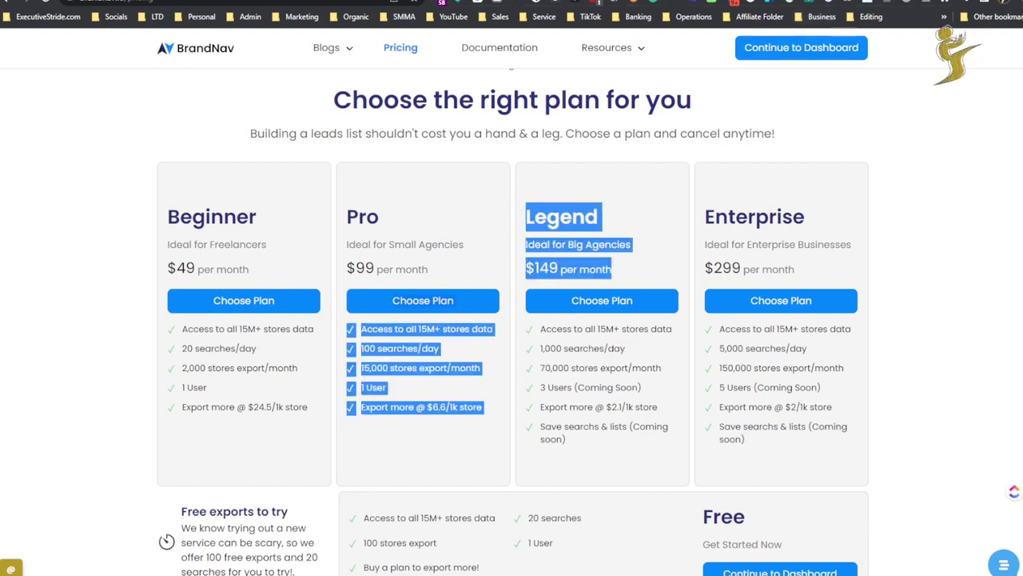
key(ctrl+Tab)
scroll(136, 312, down, 1)
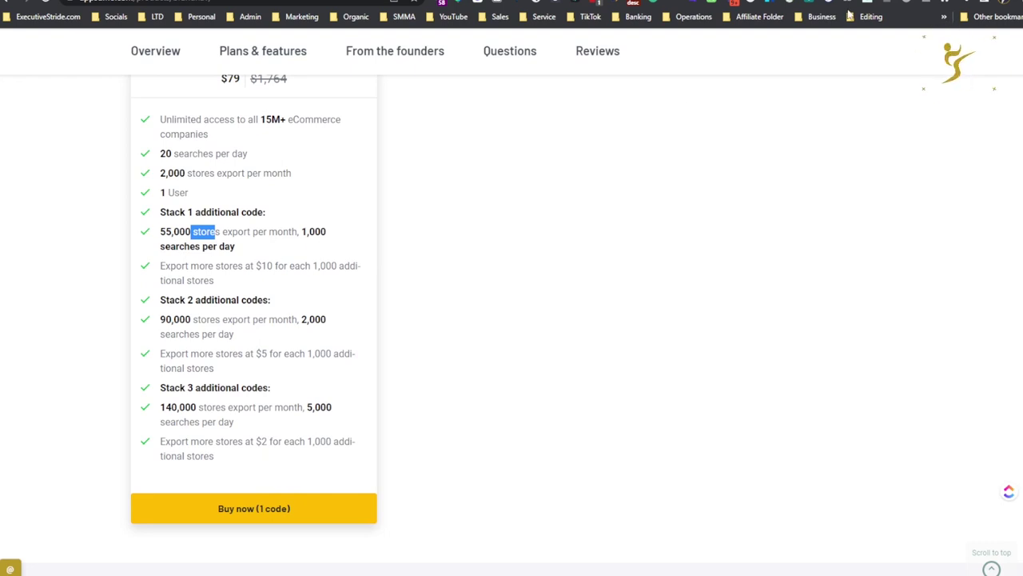
key(ctrl+shift+Tab)
click(587, 341)
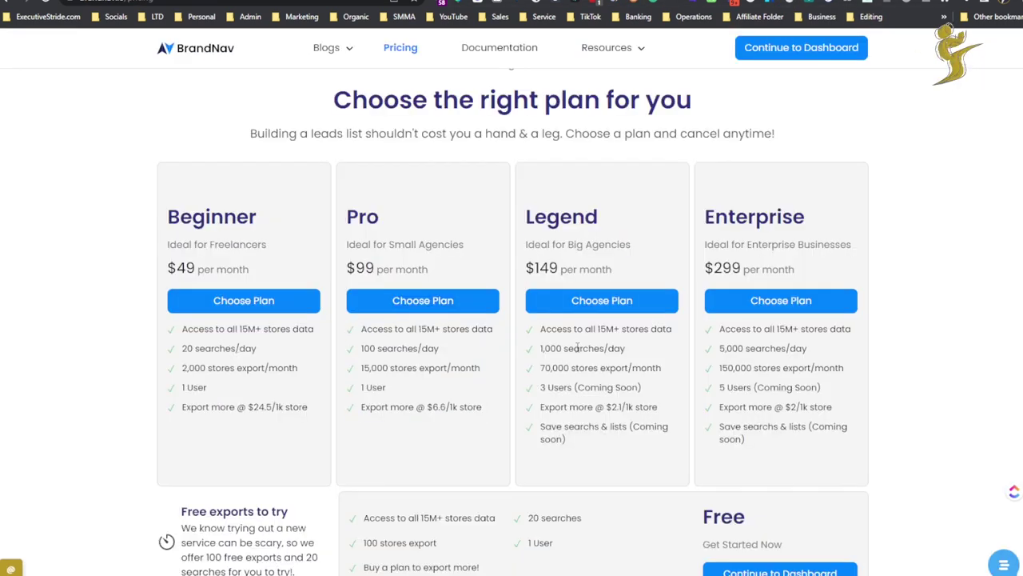
key(ctrl+Tab)
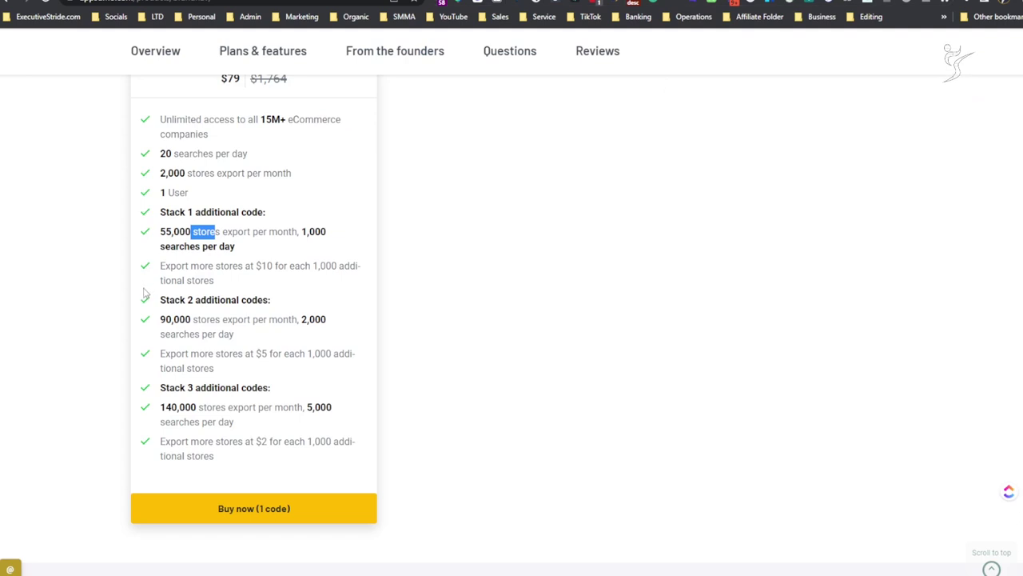
drag(178, 320, 217, 320)
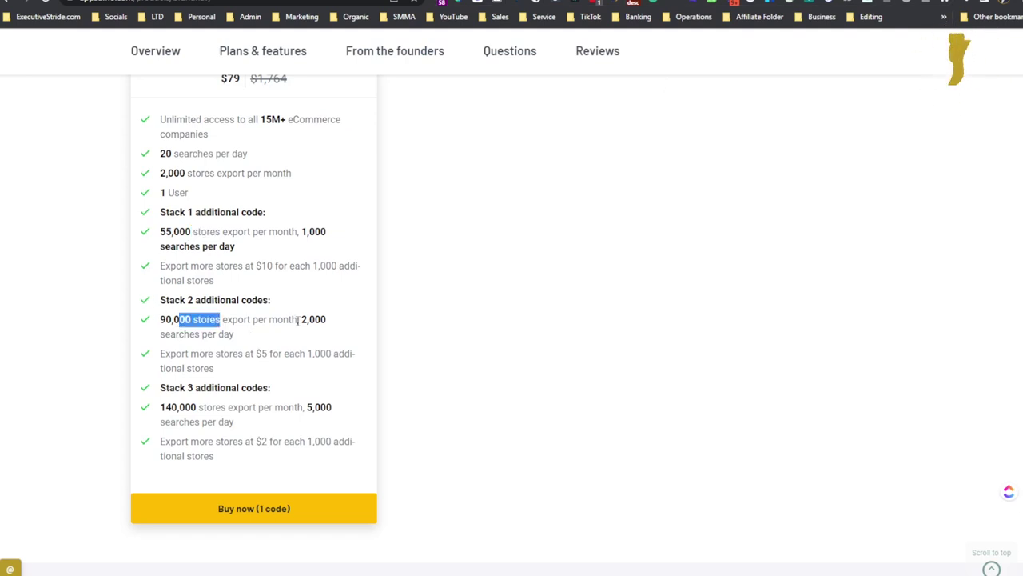
click(324, 336)
drag(177, 407, 332, 406)
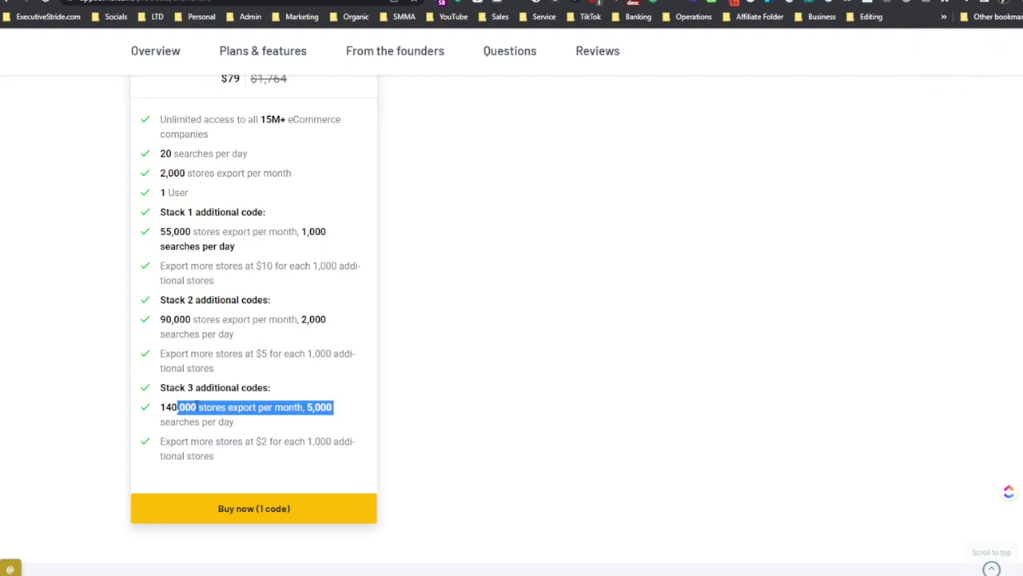
click(196, 406)
scroll(201, 406, down, 3)
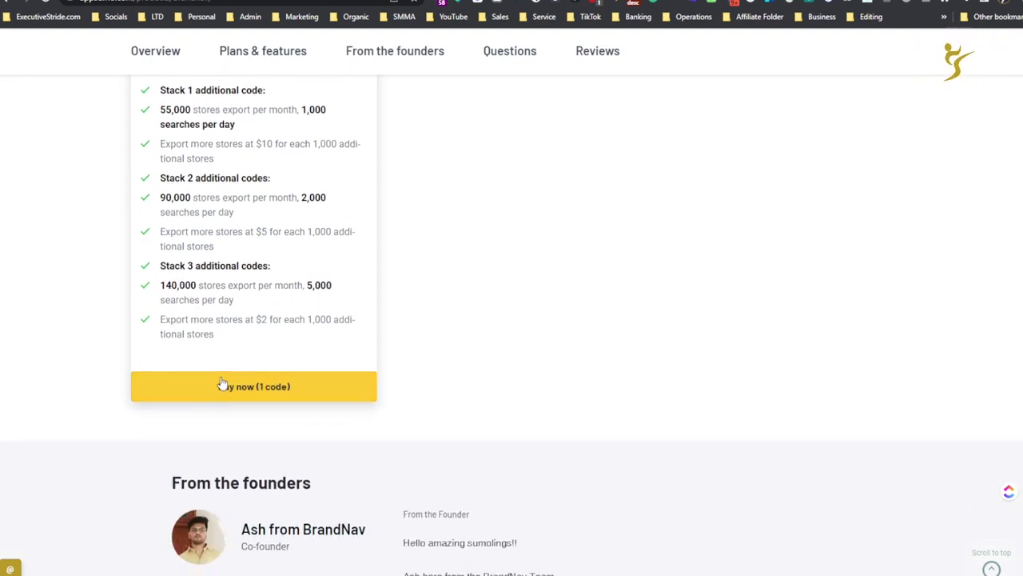
scroll(239, 311, down, 1)
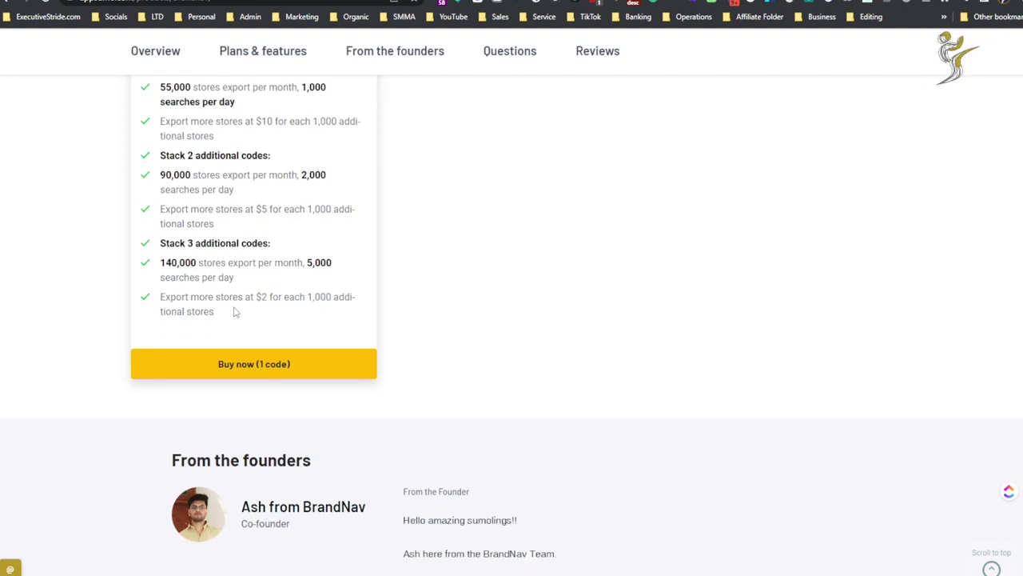
drag(231, 279, 308, 279)
scroll(309, 279, down, 2)
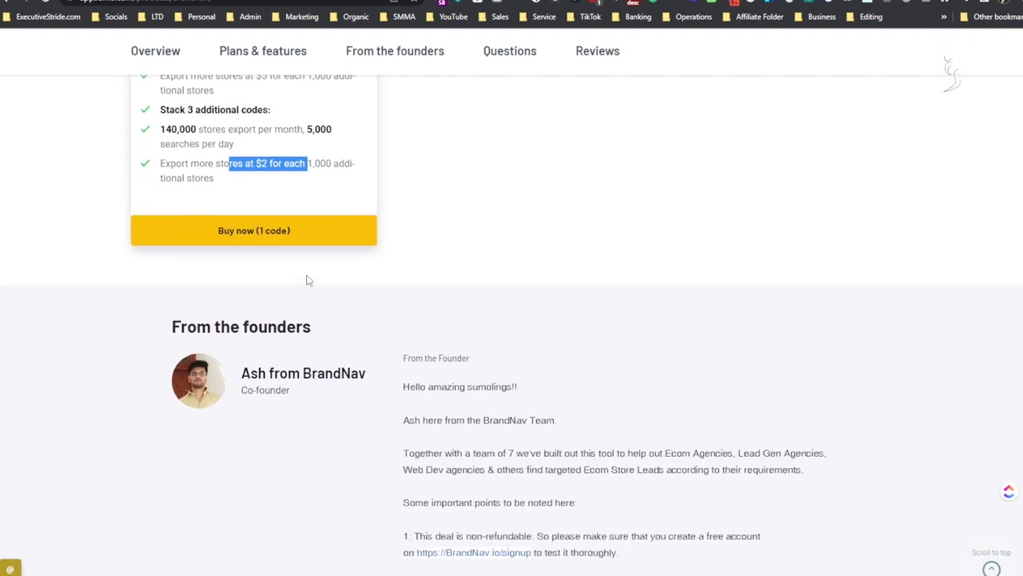
scroll(314, 279, up, 3)
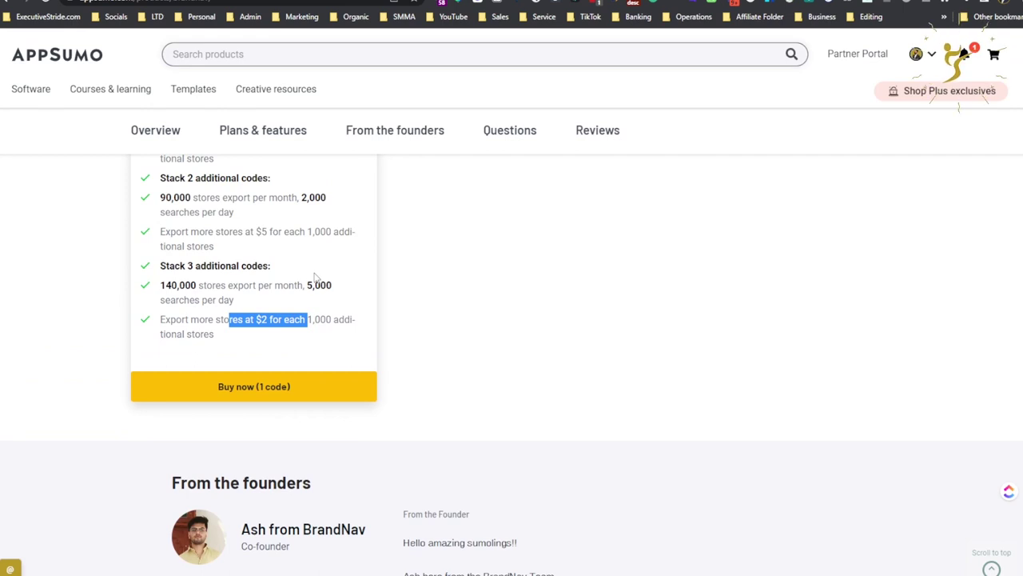
scroll(313, 306, up, 3)
mouse_move(227, 319)
mouse_down()
mouse_move(252, 339)
mouse_move(160, 301)
mouse_up()
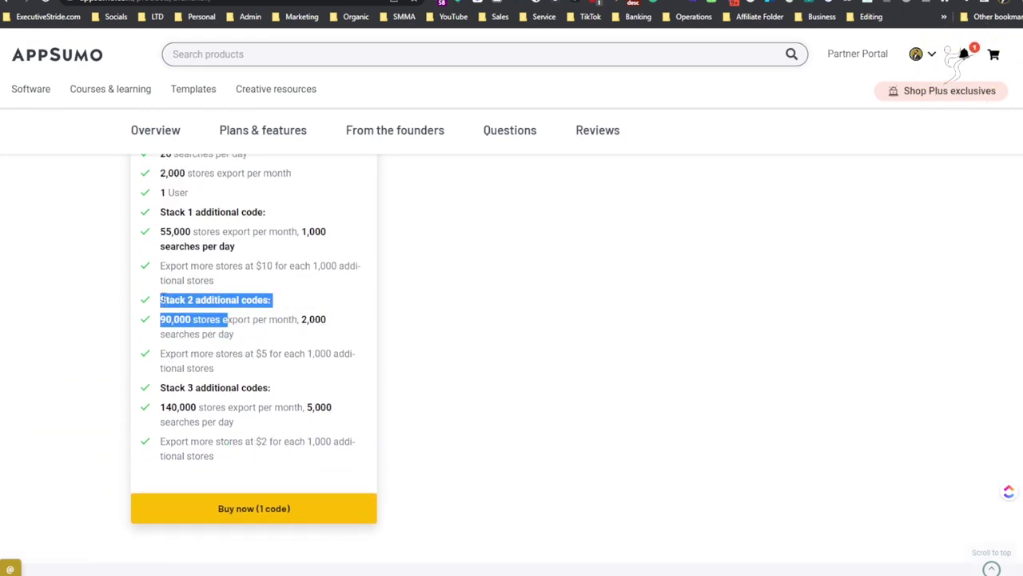
drag(166, 387, 220, 421)
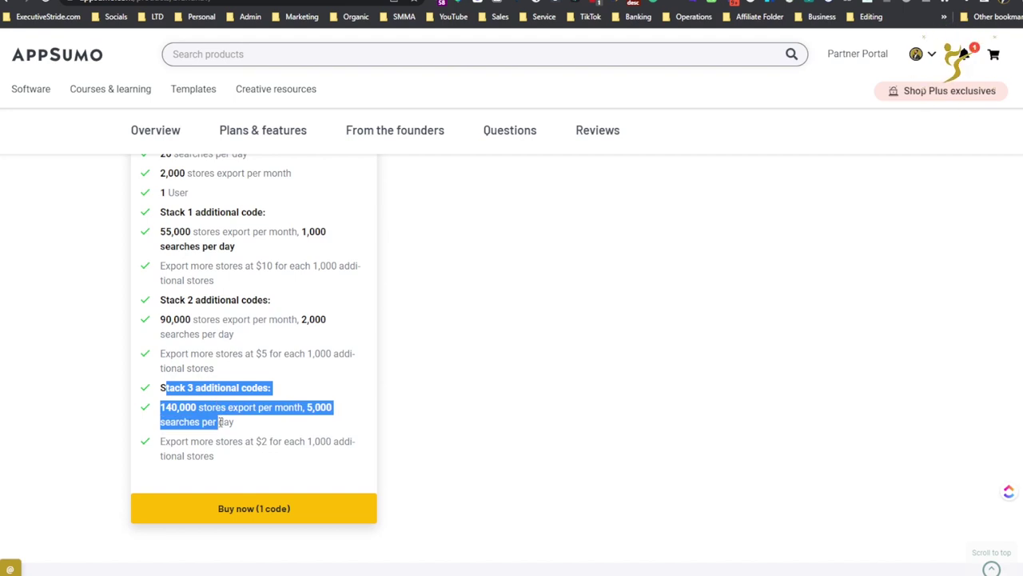
scroll(226, 419, down, 5)
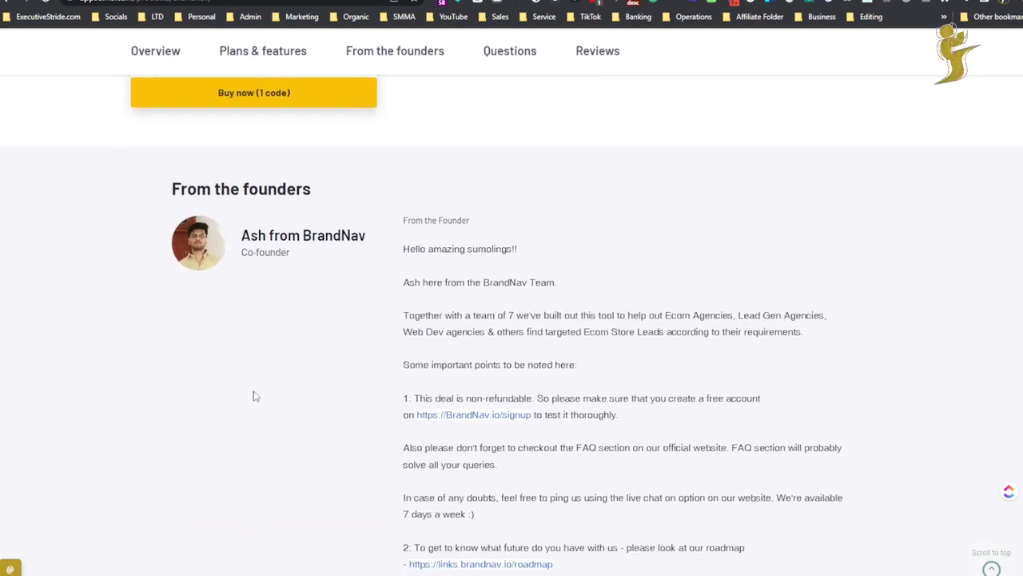
- Scroll down the AppSumo BrandNav listing and open its buyer Reviews
scroll(256, 395, down, 3)
scroll(253, 394, down, 3)
scroll(253, 392, down, 2)
scroll(249, 387, down, 3)
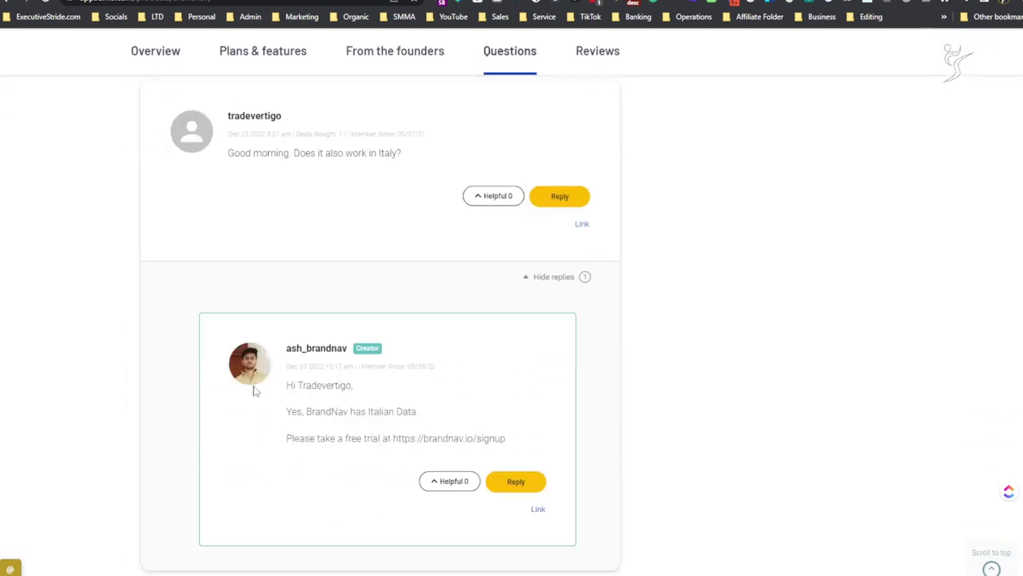
scroll(247, 384, up, 10)
scroll(247, 383, up, 15)
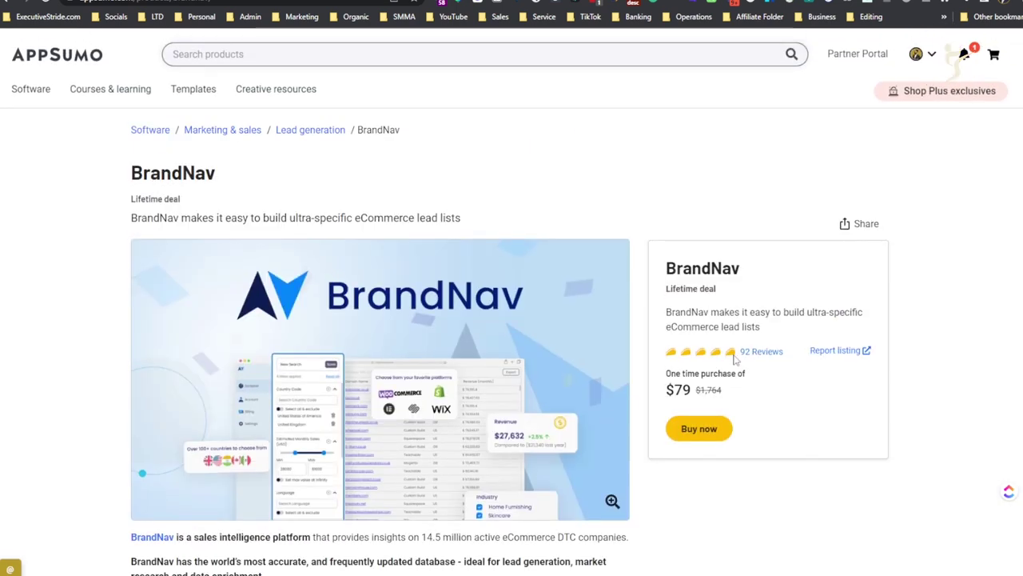
scroll(770, 322, down, 2)
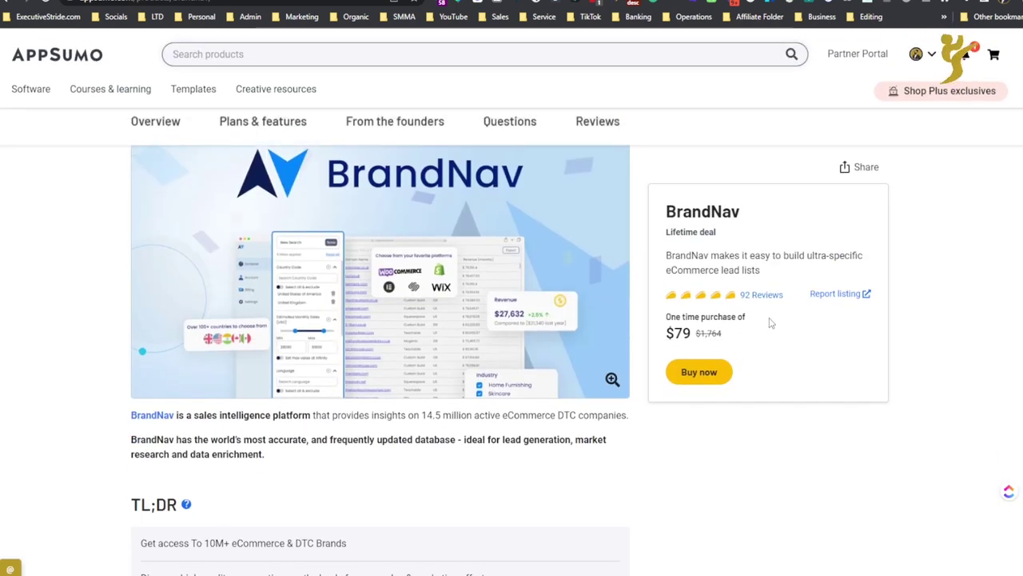
scroll(792, 315, down, 3)
scroll(791, 315, down, 8)
scroll(774, 323, down, 3)
scroll(322, 386, down, 2)
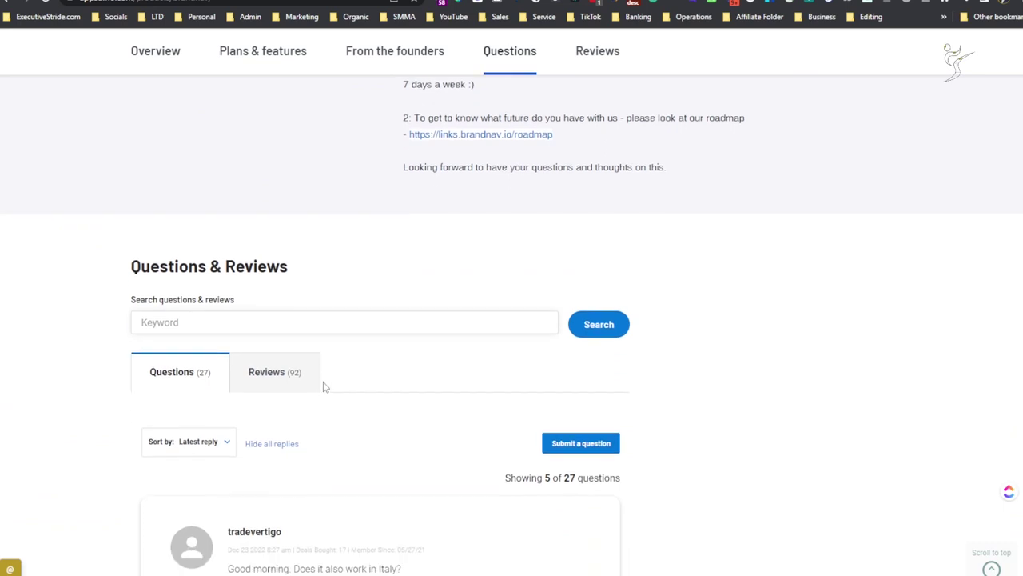
scroll(299, 331, down, 1)
click(299, 329)
- Read the reviews, including a one-star complaint and the founder's reply, then return to BrandNav pricing
scroll(313, 324, up, 2)
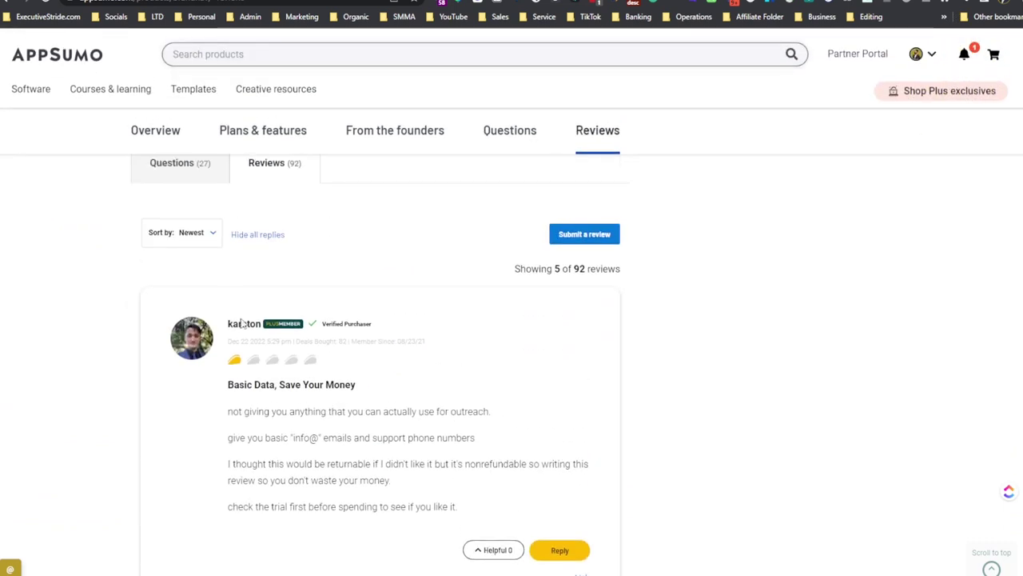
scroll(304, 391, down, 2)
scroll(323, 390, down, 3)
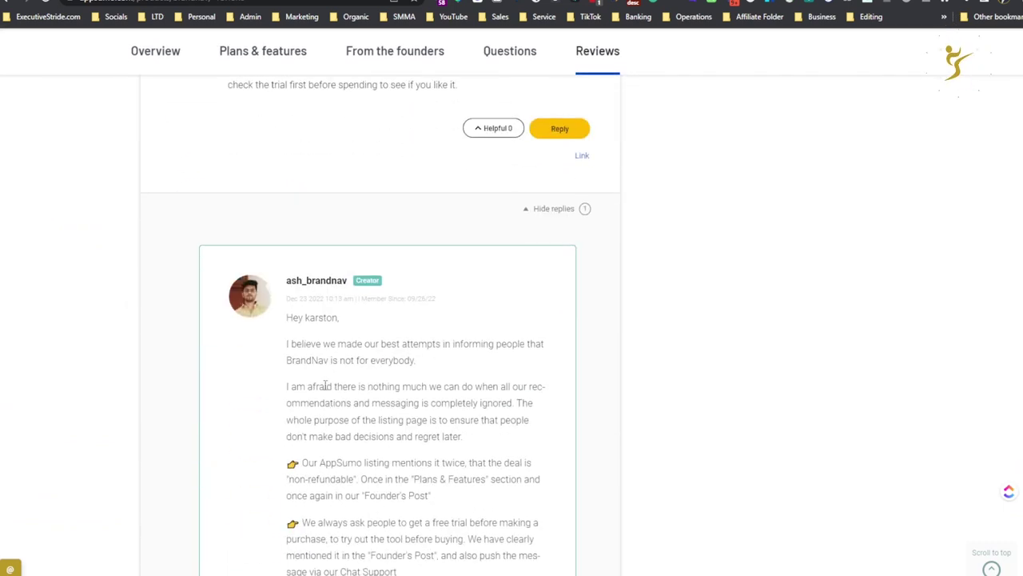
scroll(332, 389, down, 3)
scroll(340, 385, down, 4)
scroll(342, 383, down, 4)
scroll(352, 380, down, 3)
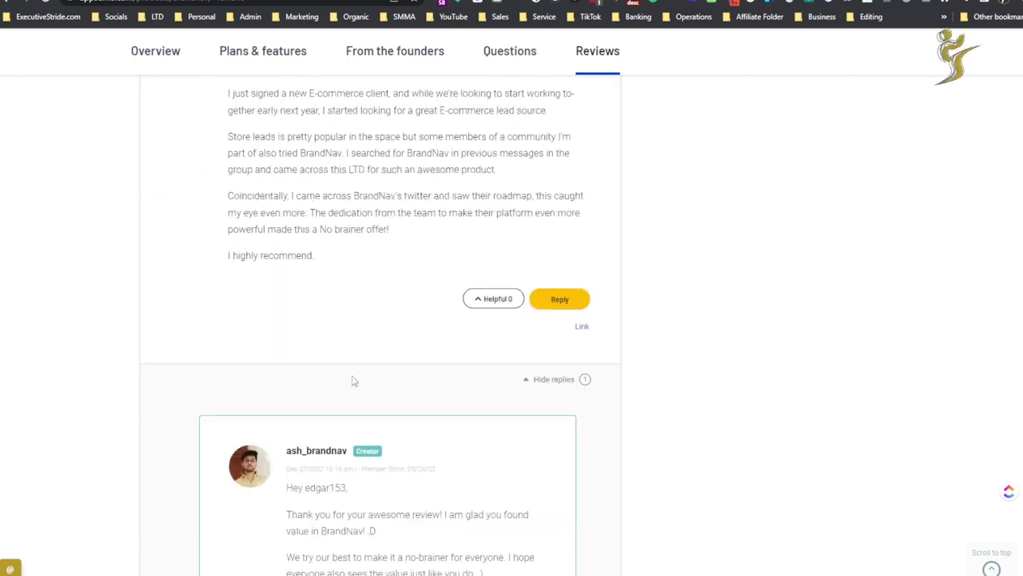
scroll(355, 381, down, 4)
scroll(354, 382, down, 4)
scroll(354, 381, up, 2)
scroll(354, 381, up, 5)
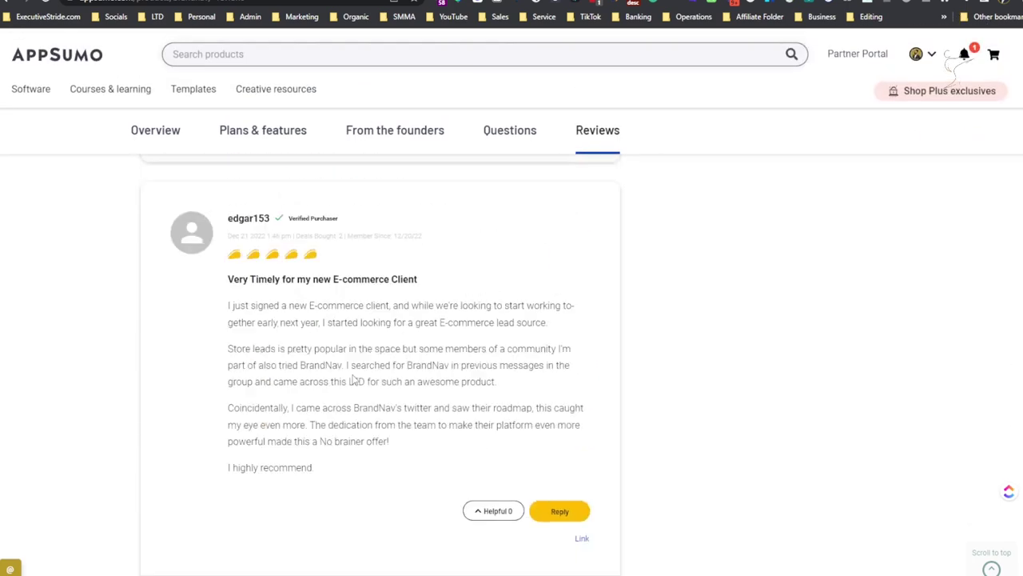
scroll(354, 377, up, 8)
scroll(360, 367, up, 15)
scroll(407, 319, up, 2)
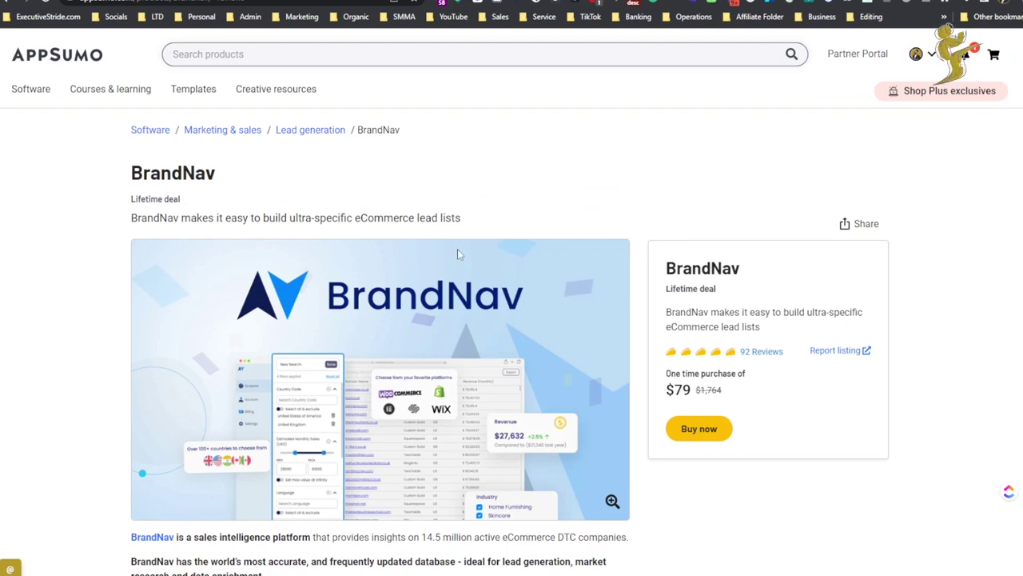
click(959, 6)
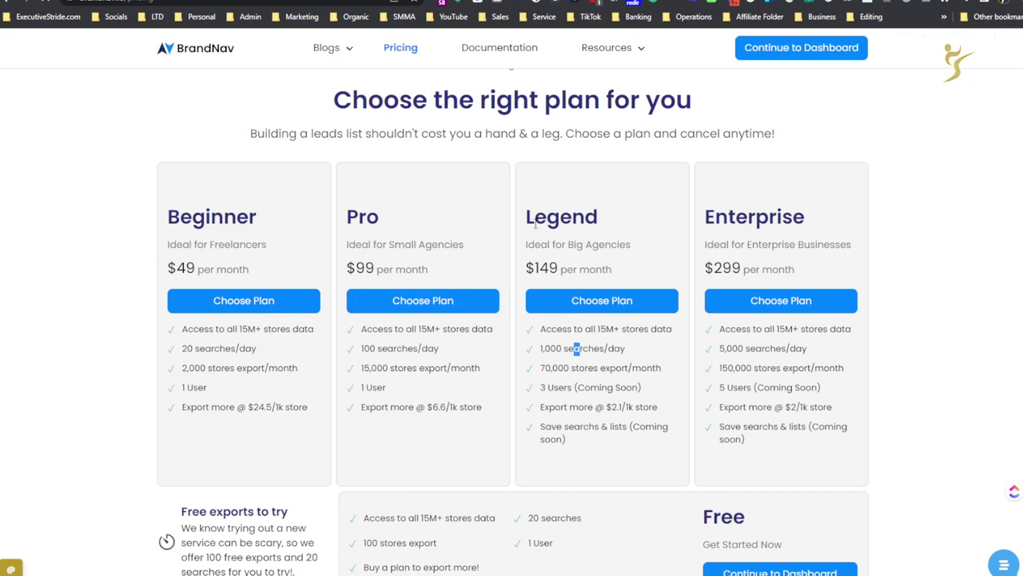
- Open the Enricher coming-soon page and highlight its planned Business and Personal LinkedIn features
click(239, 301)
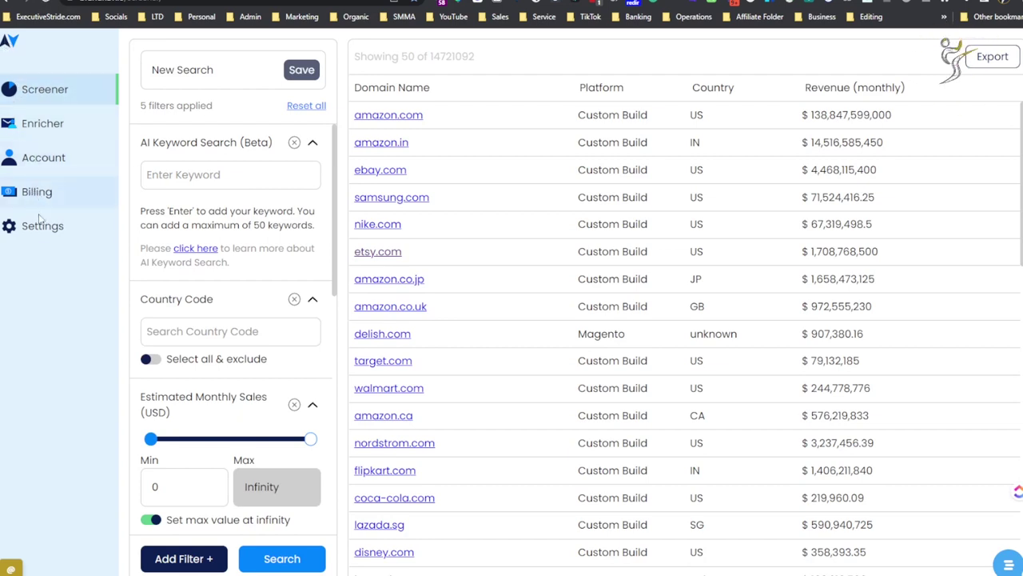
click(54, 133)
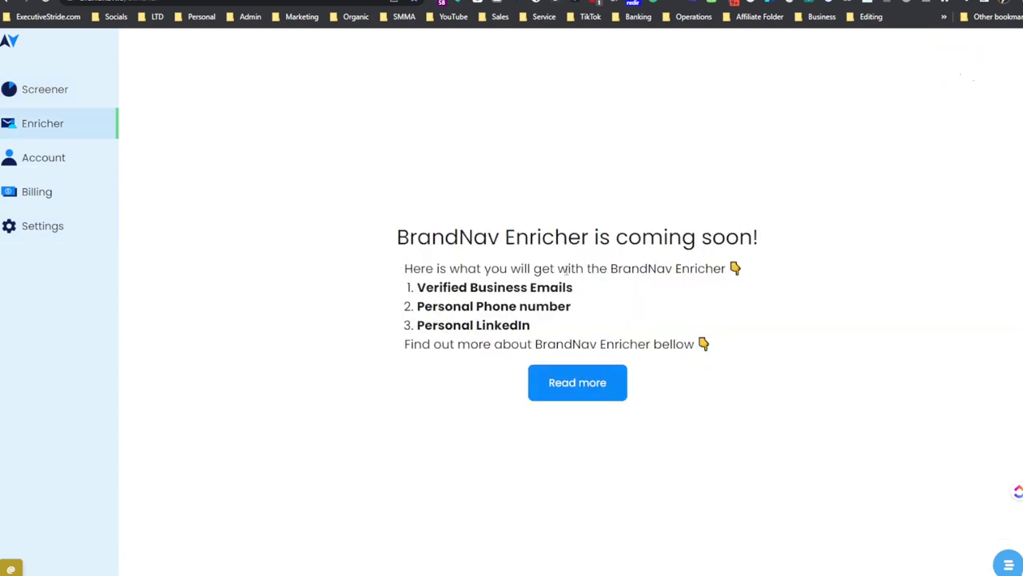
mouse_move(542, 236)
mouse_down()
mouse_move(484, 293)
mouse_move(717, 272)
mouse_up()
click(475, 282)
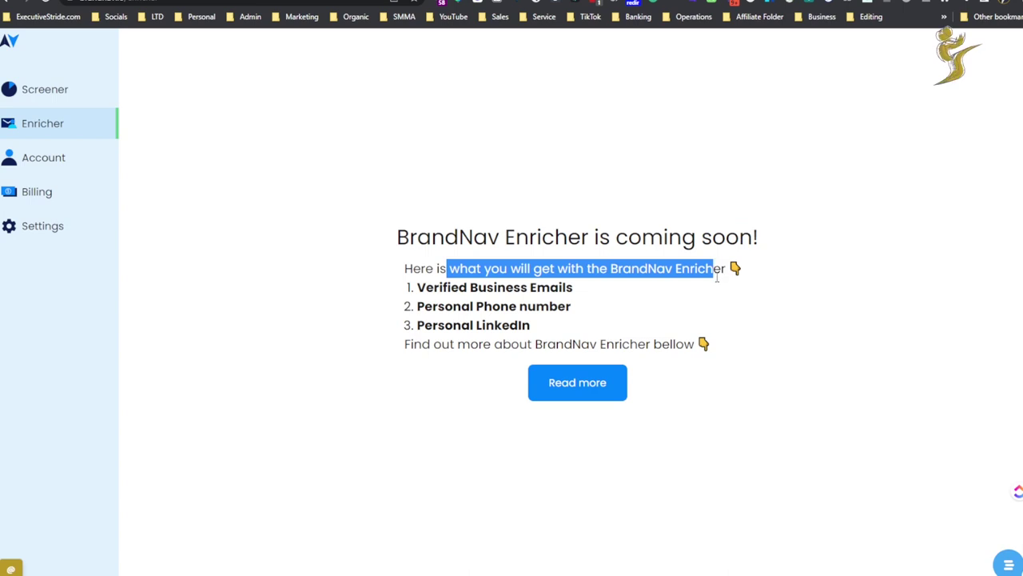
drag(484, 304, 573, 288)
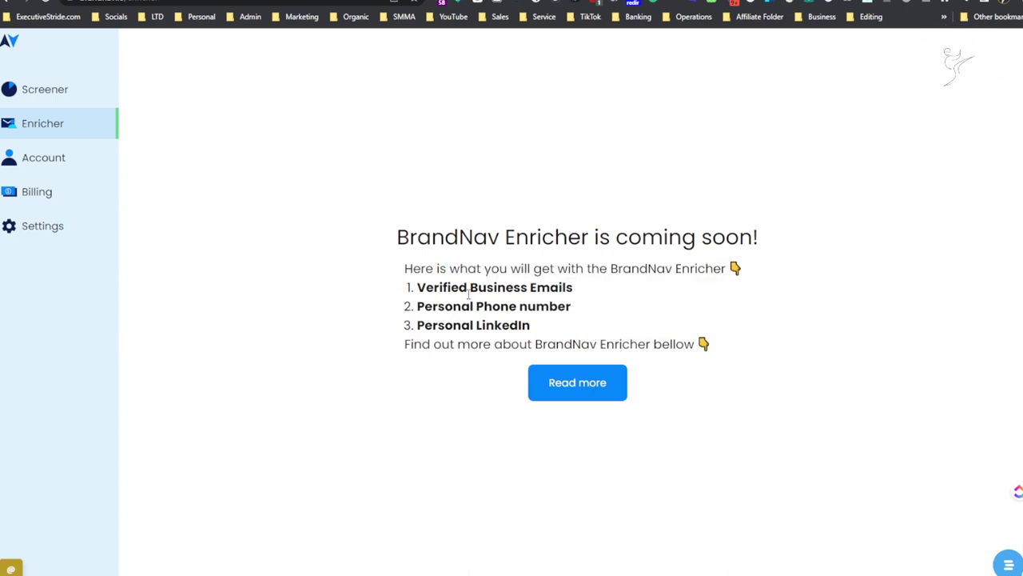
drag(469, 289, 530, 290)
mouse_move(476, 307)
mouse_down()
mouse_move(520, 307)
mouse_move(579, 332)
mouse_up()
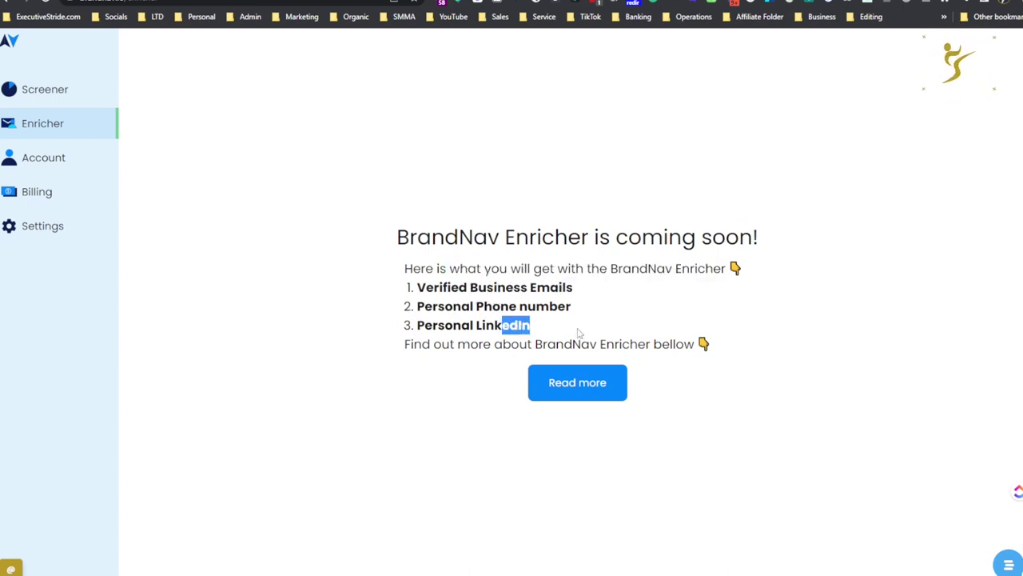
- Check the account details page, revisit Enricher, then view billing showing the $237 Tier 3 plan
click(52, 158)
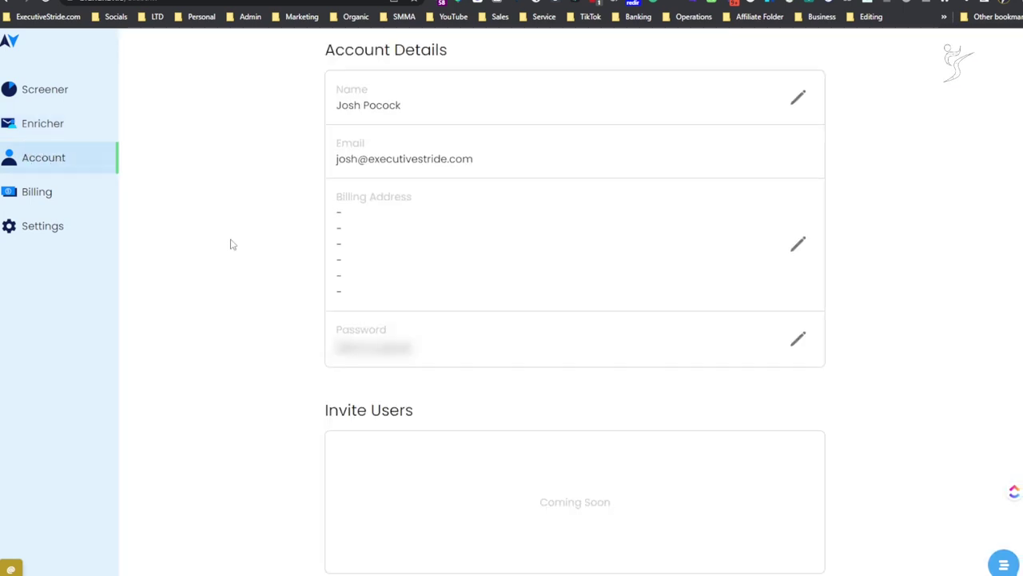
click(66, 138)
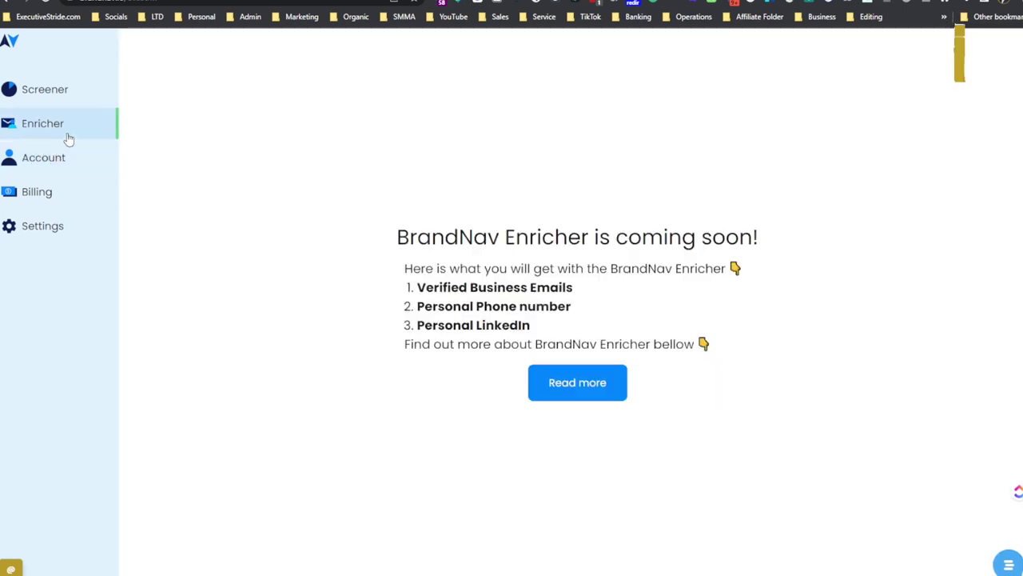
click(47, 202)
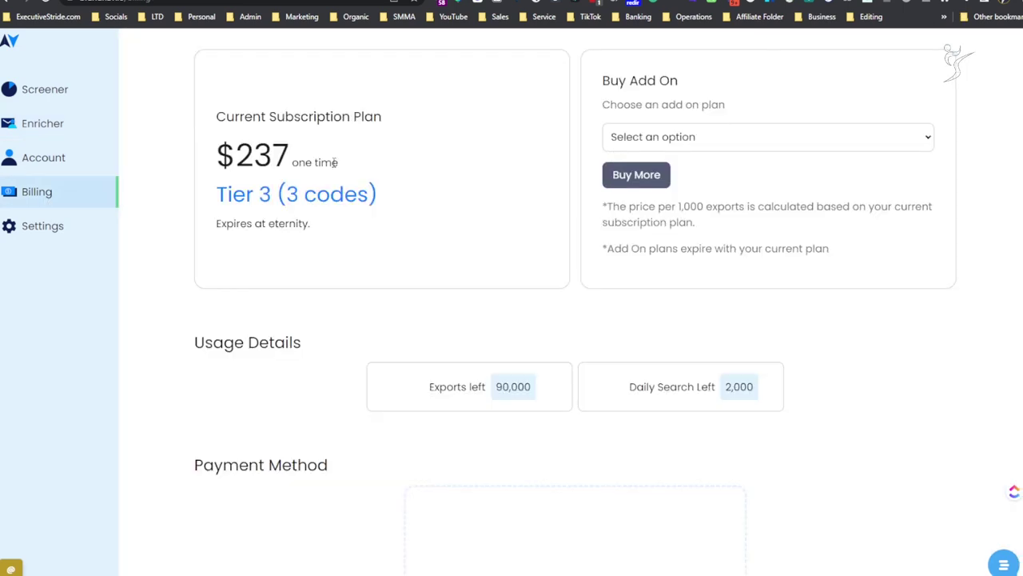
- Review the Tier 3 plan's codes, 2,000 daily searches and payment details, then view Settings' session-ending option
drag(286, 195, 415, 190)
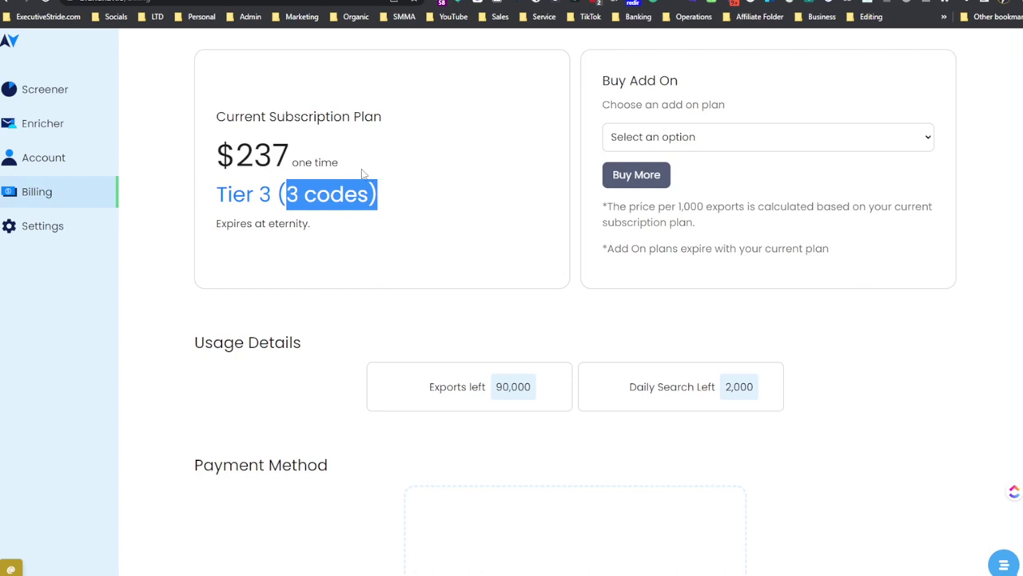
scroll(367, 184, down, 3)
scroll(372, 199, down, 2)
drag(478, 184, 605, 185)
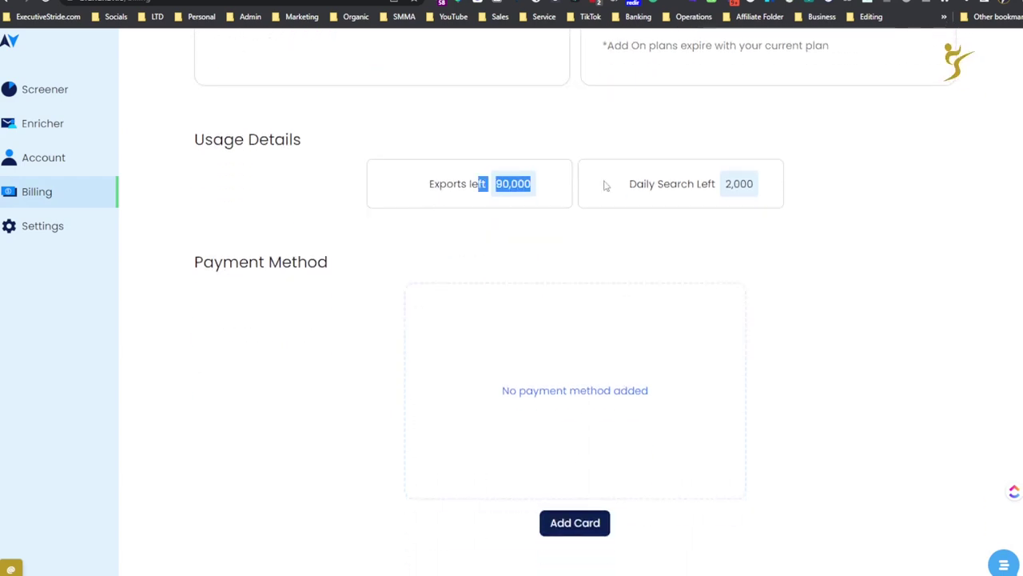
drag(721, 184, 764, 187)
scroll(480, 210, down, 1)
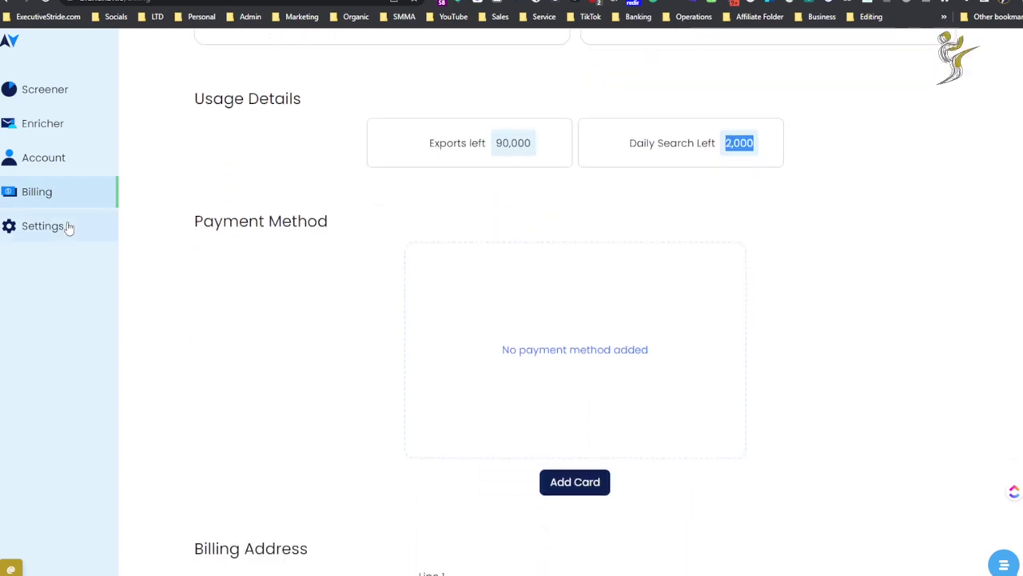
scroll(175, 225, down, 3)
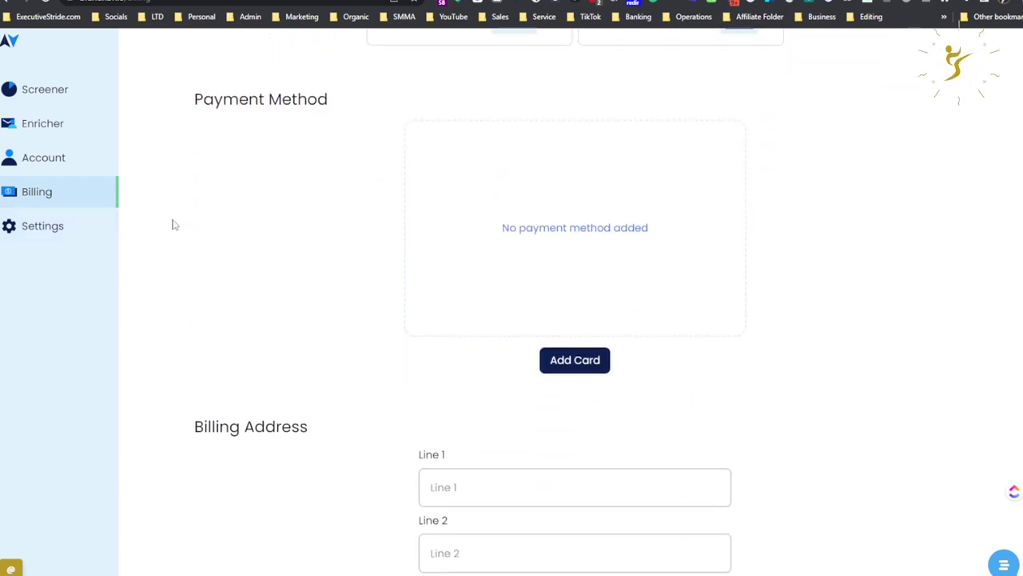
click(69, 222)
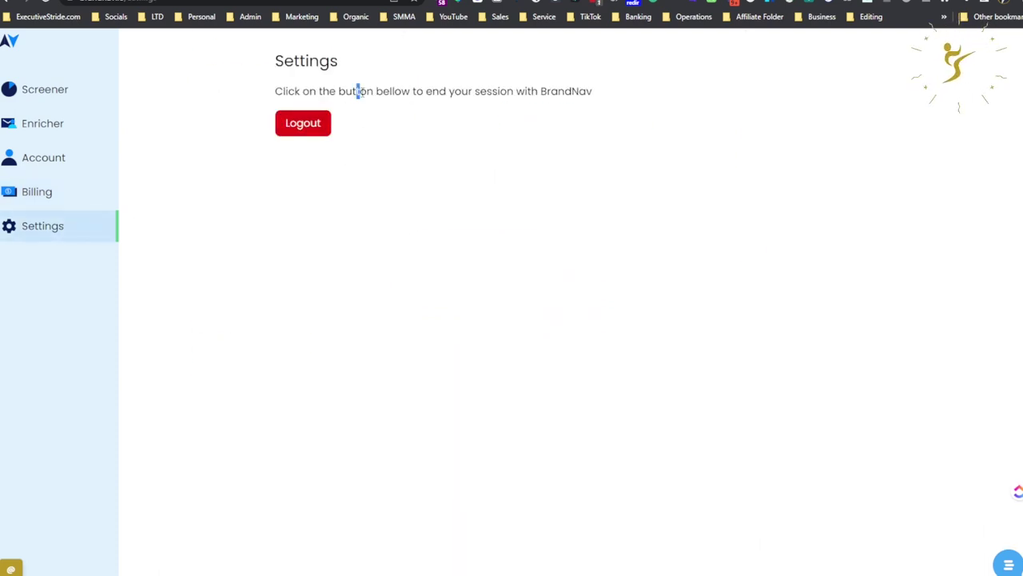
drag(356, 92, 417, 92)
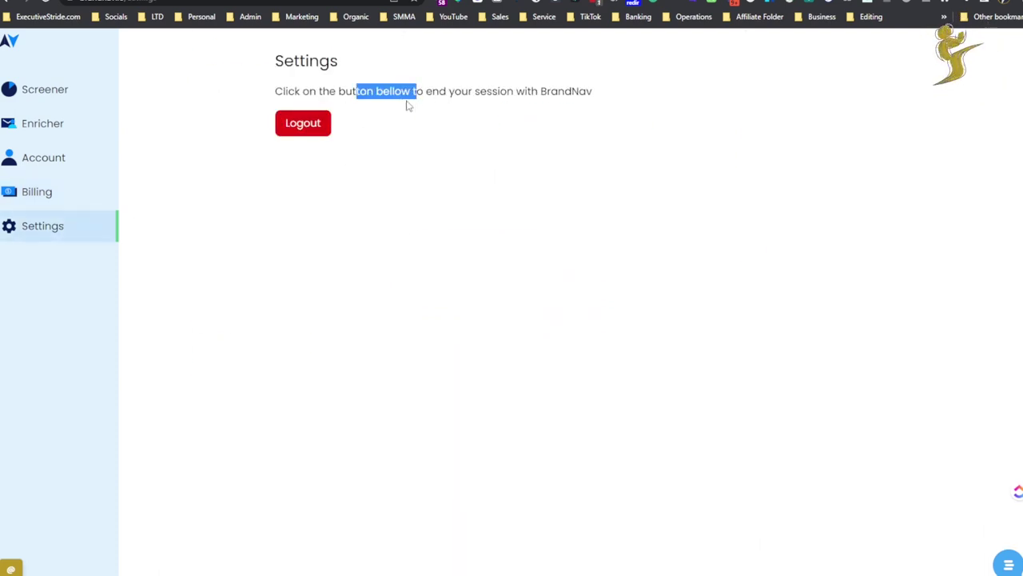
- Return to the store Screener and scroll through its filter panel
click(65, 102)
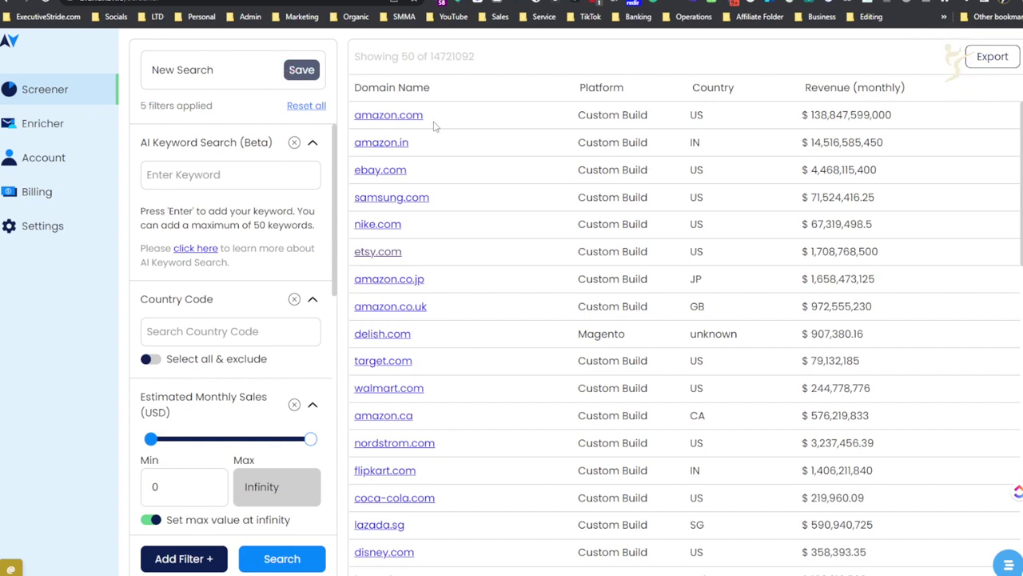
scroll(252, 164, down, 2)
scroll(232, 192, down, 3)
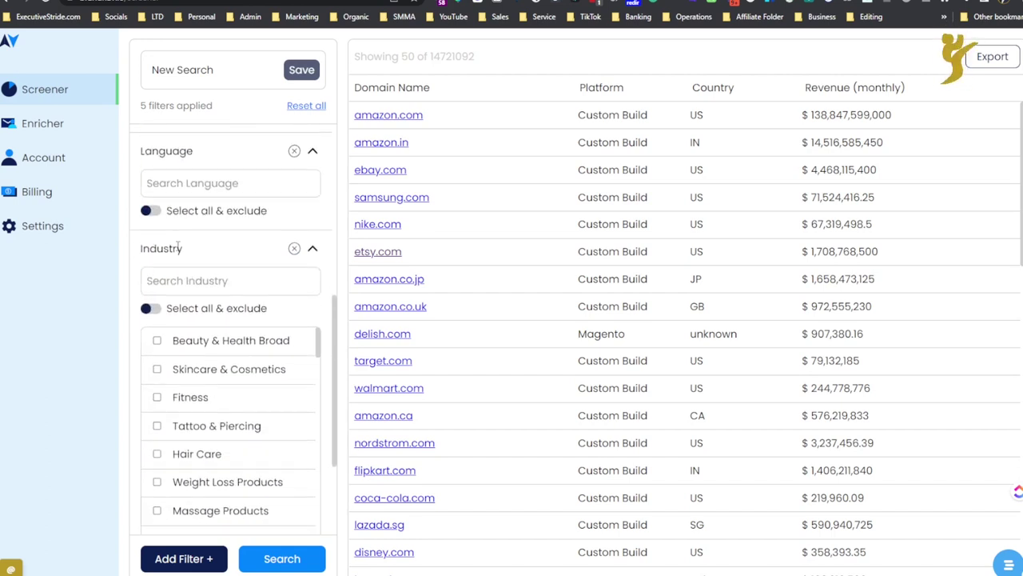
scroll(216, 224, down, 2)
scroll(199, 249, up, 5)
scroll(200, 244, up, 2)
scroll(204, 240, down, 1)
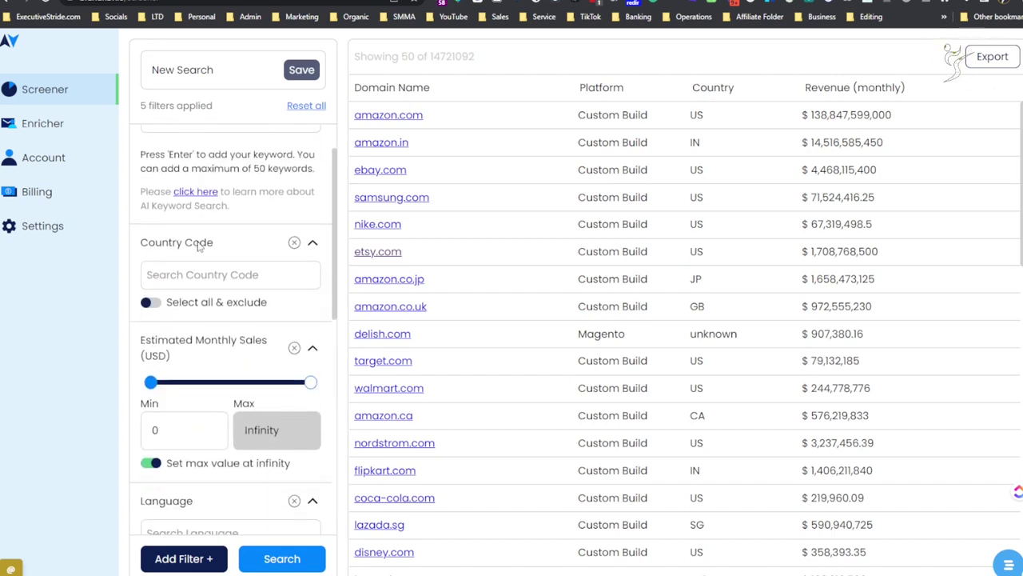
scroll(206, 238, down, 1)
scroll(201, 244, down, 3)
scroll(415, 267, down, 5)
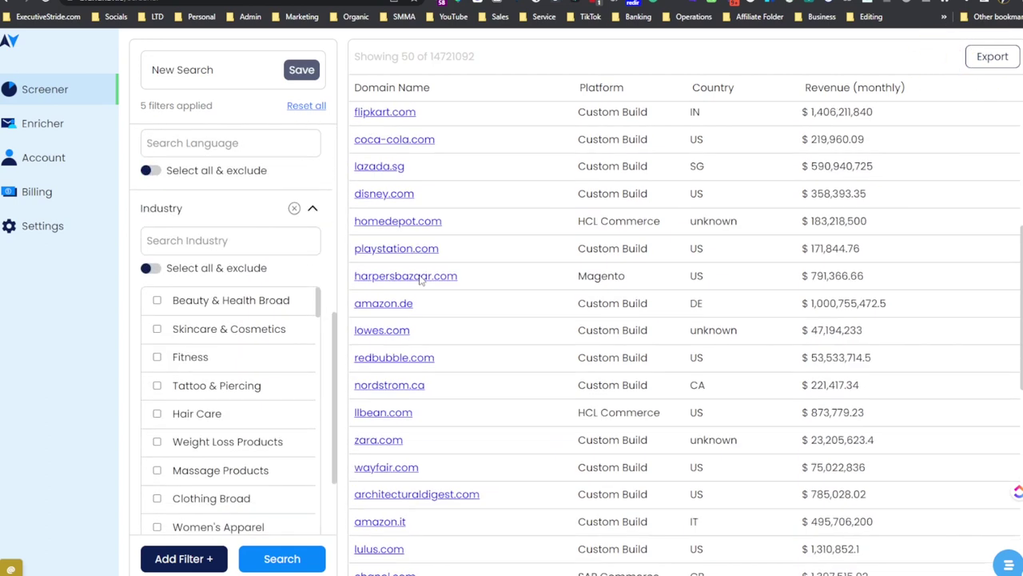
scroll(418, 270, down, 6)
scroll(419, 267, up, 10)
scroll(419, 268, up, 2)
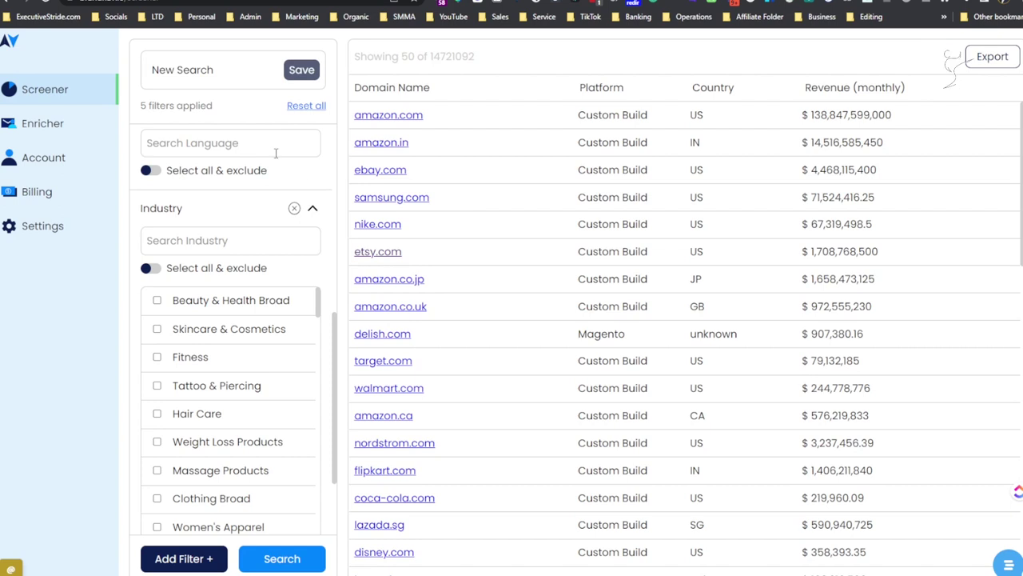
scroll(232, 144, up, 1)
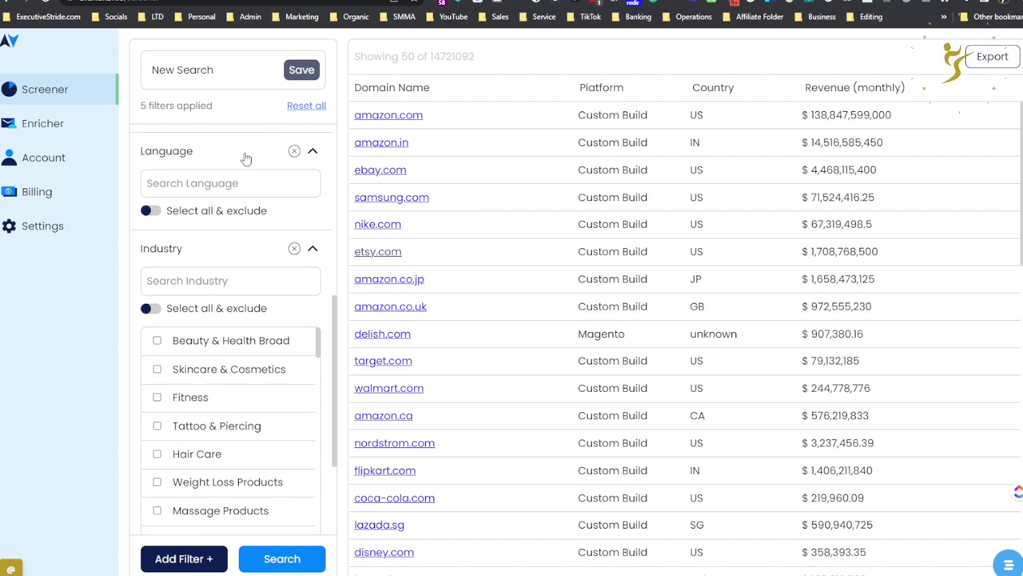
scroll(242, 157, up, 2)
scroll(236, 166, up, 2)
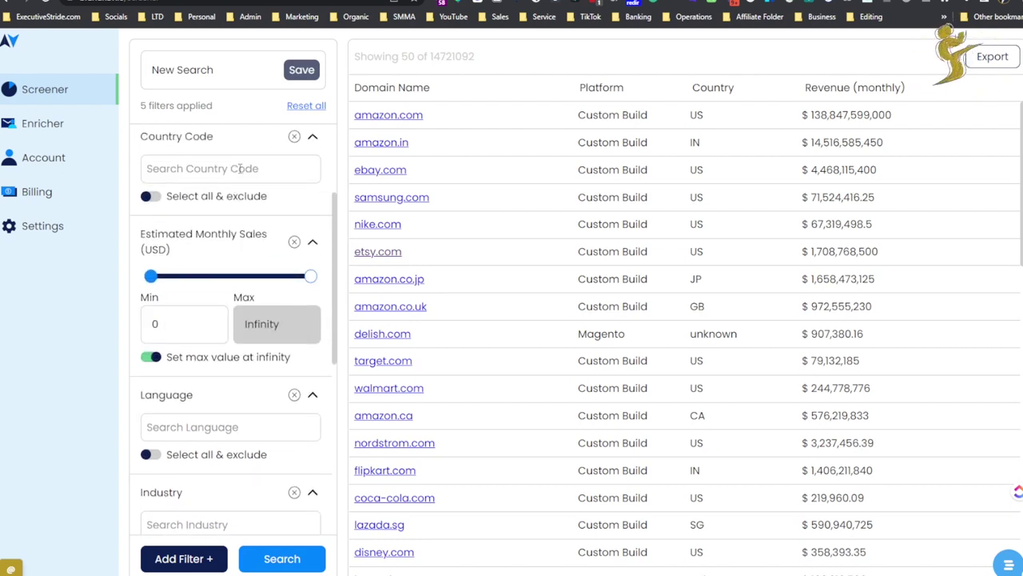
scroll(240, 168, up, 1)
scroll(236, 242, up, 1)
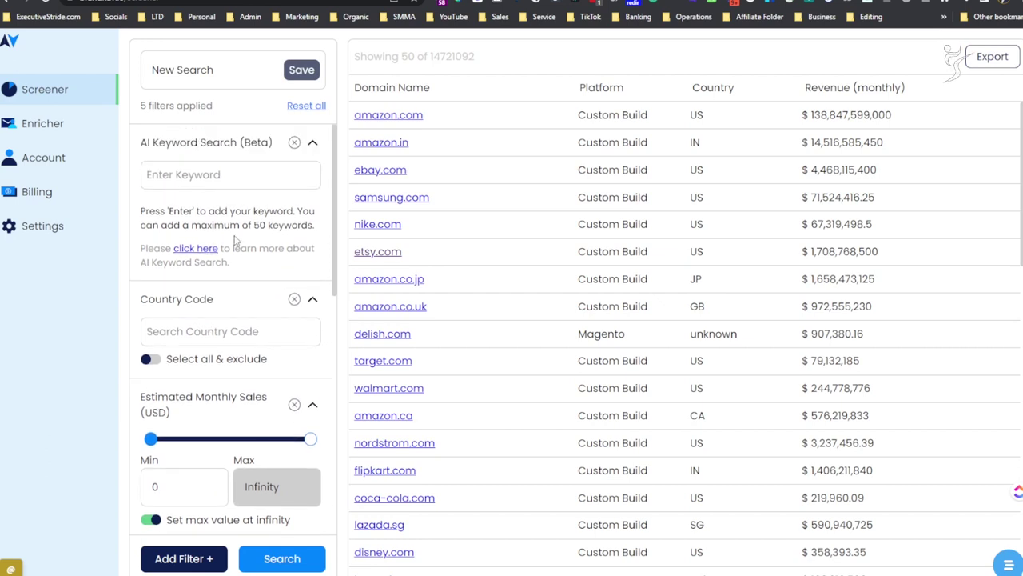
- Highlight the AI Keyword Search hint about adding keywords, then collapse and re-expand that section
drag(161, 211, 216, 211)
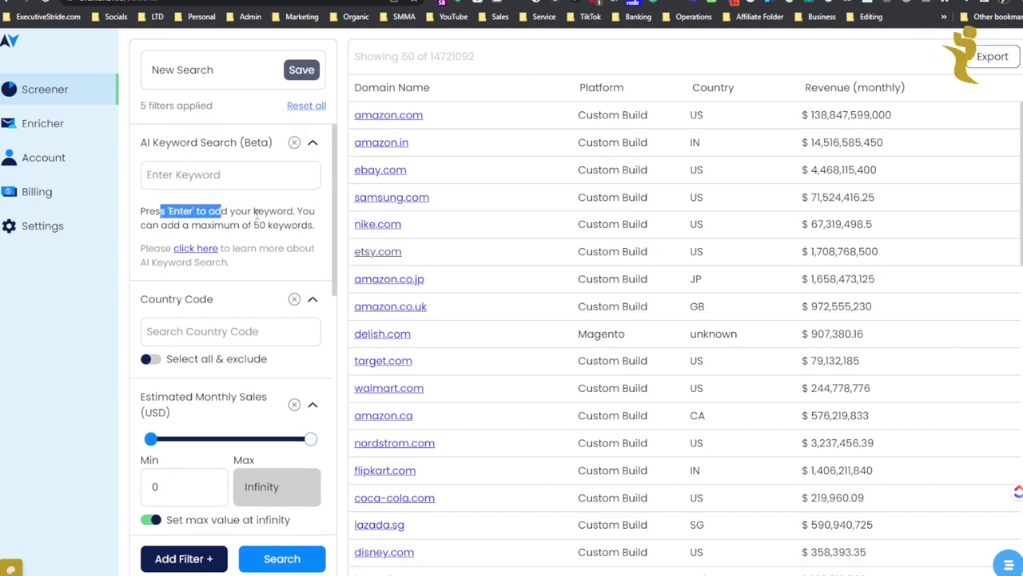
click(231, 226)
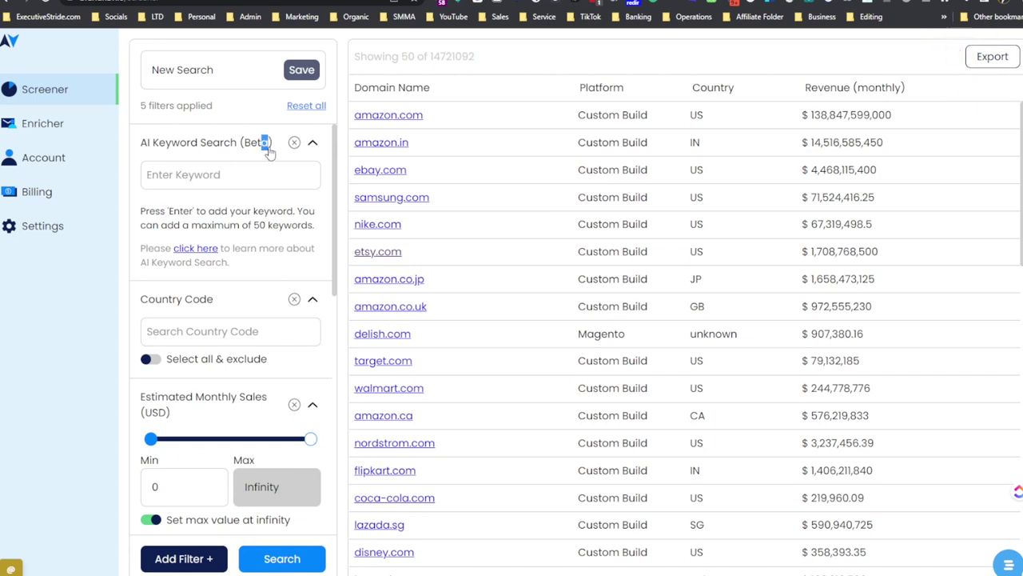
drag(264, 141, 269, 158)
click(249, 144)
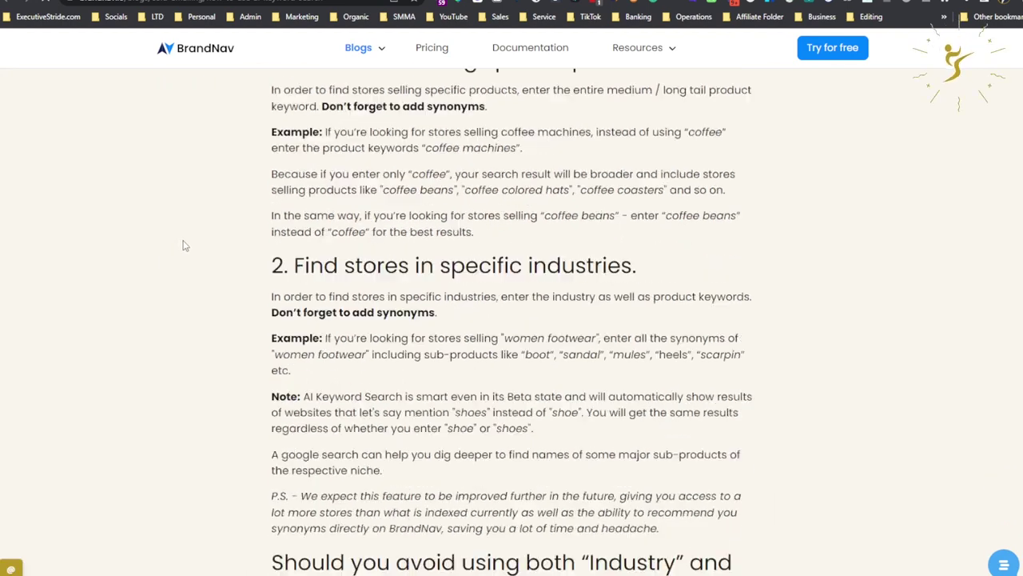
- Scroll through the AI Keyword Search guide recommending long-tail product keywords plus synonyms
scroll(182, 244, down, 3)
scroll(183, 242, down, 3)
scroll(186, 241, down, 5)
scroll(187, 240, down, 5)
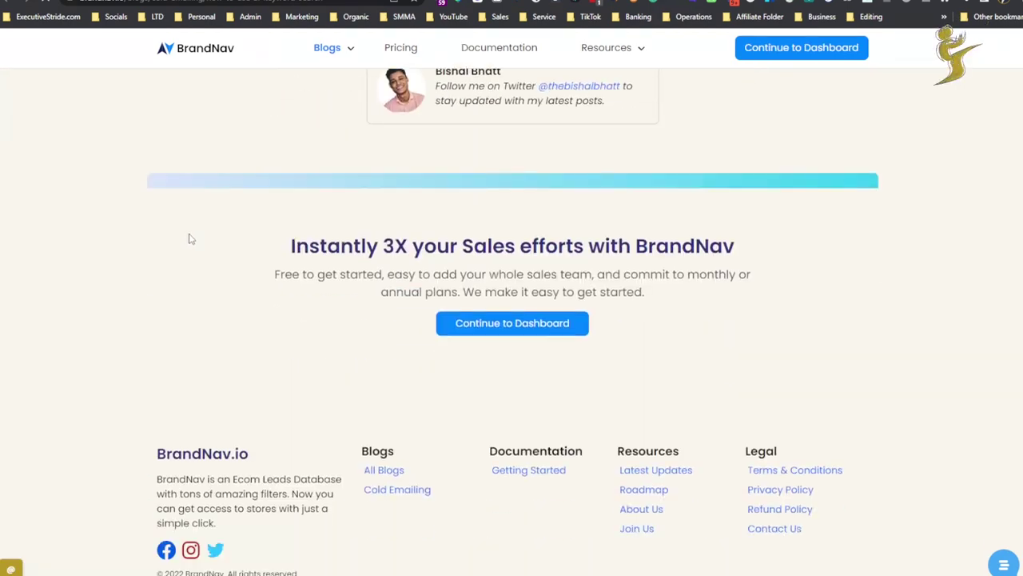
scroll(208, 239, up, 10)
scroll(224, 238, up, 3)
scroll(224, 238, down, 12)
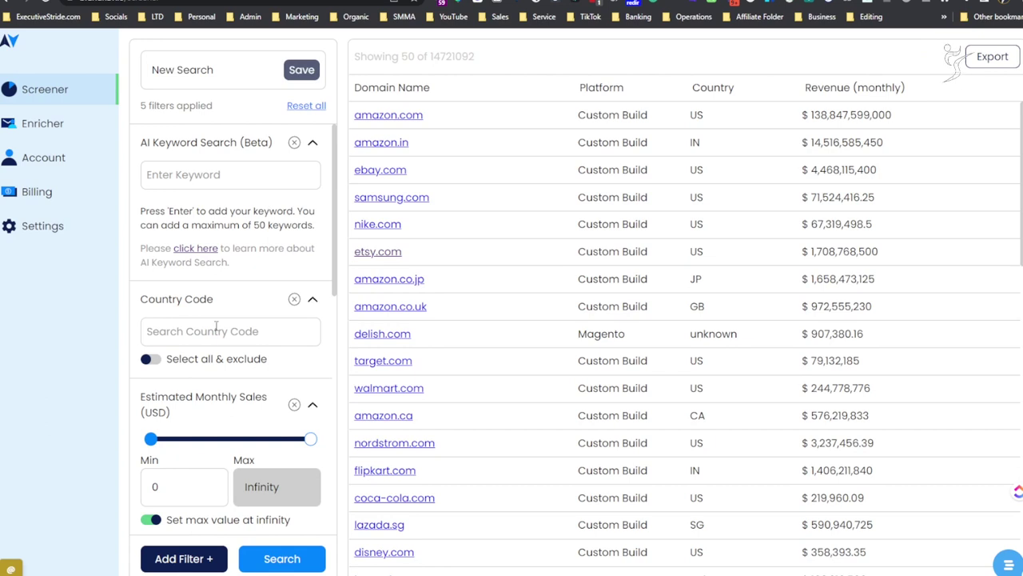
scroll(214, 324, down, 1)
scroll(293, 292, down, 4)
scroll(293, 292, down, 4)
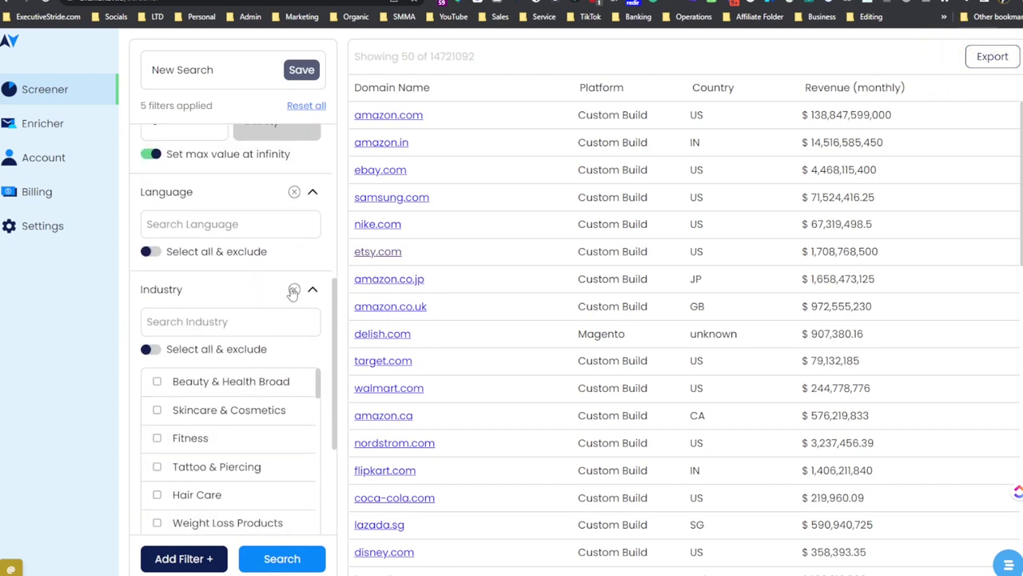
scroll(293, 293, down, 3)
scroll(286, 285, down, 1)
scroll(288, 276, down, 3)
scroll(292, 258, down, 3)
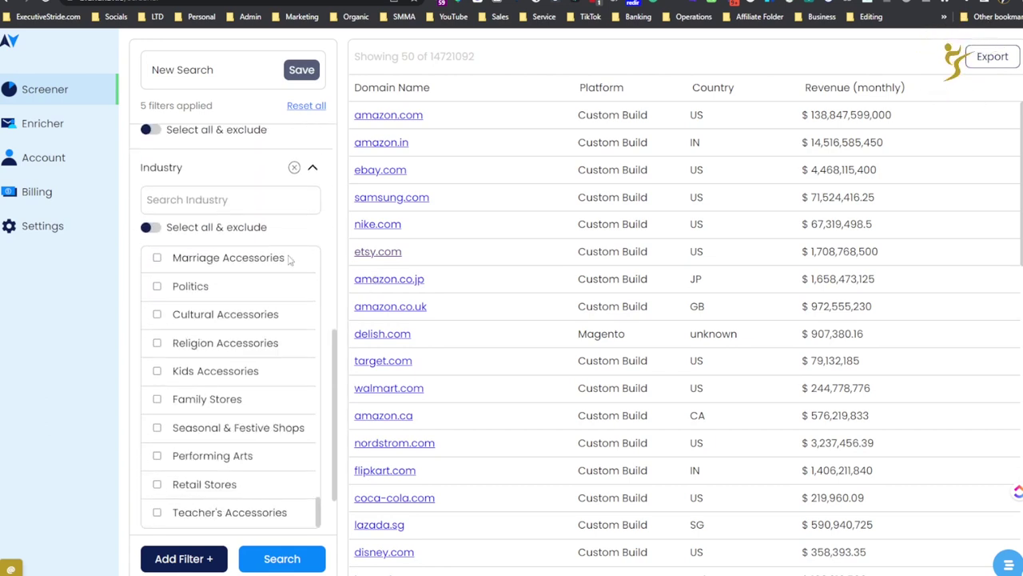
scroll(300, 228, down, 2)
scroll(302, 205, up, 10)
scroll(300, 210, down, 3)
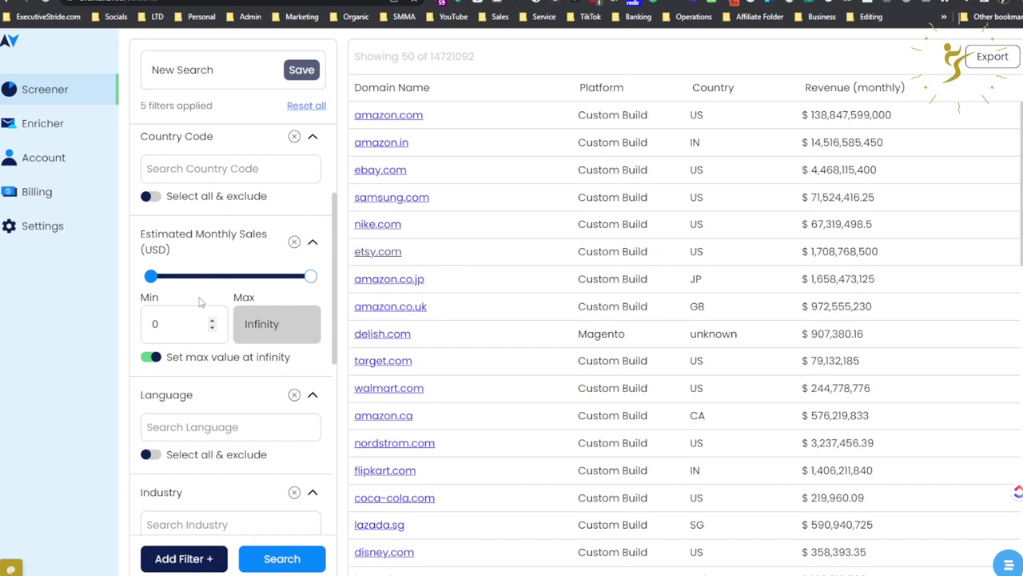
scroll(204, 320, up, 2)
scroll(198, 320, up, 1)
scroll(198, 340, up, 1)
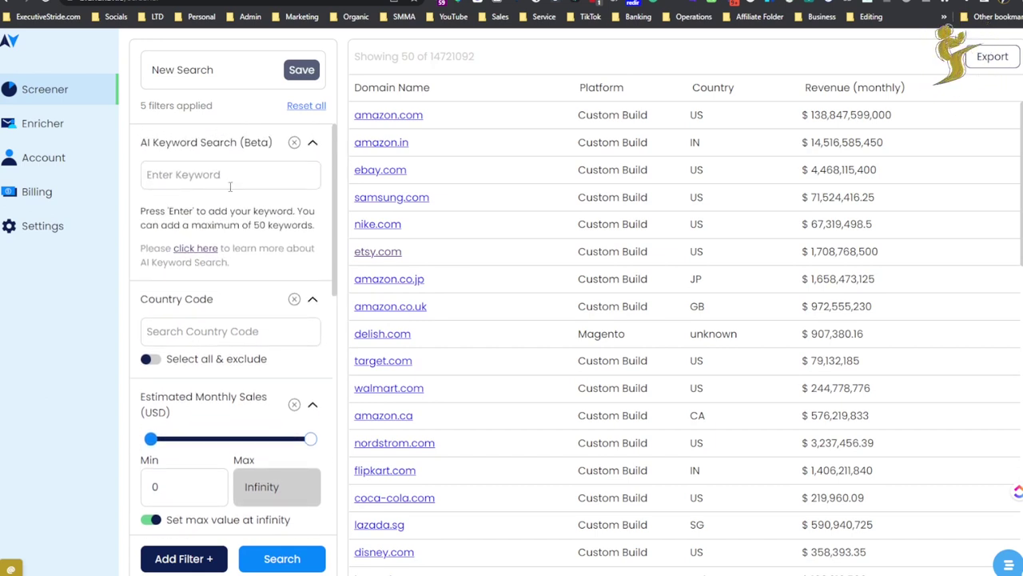
scroll(239, 241, down, 2)
click(232, 256)
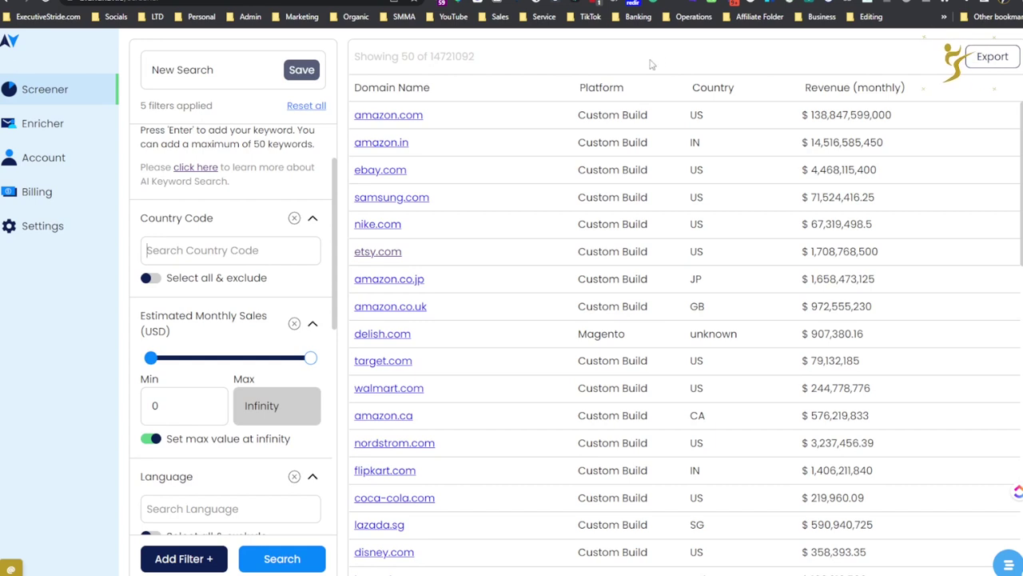
drag(616, 87, 572, 87)
scroll(559, 160, down, 1)
scroll(533, 231, down, 4)
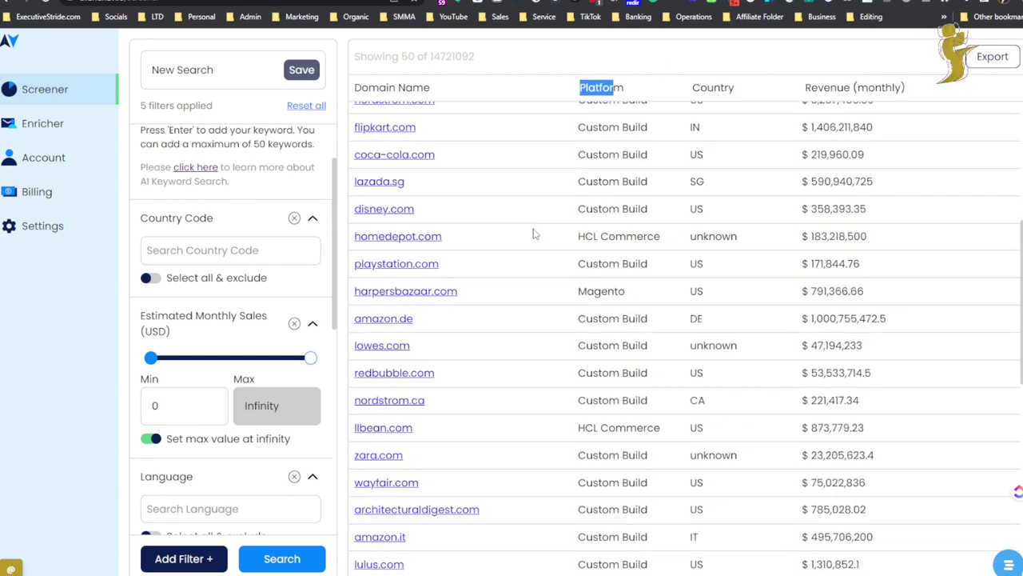
scroll(533, 231, down, 7)
scroll(513, 224, up, 3)
scroll(514, 224, up, 5)
scroll(496, 228, up, 3)
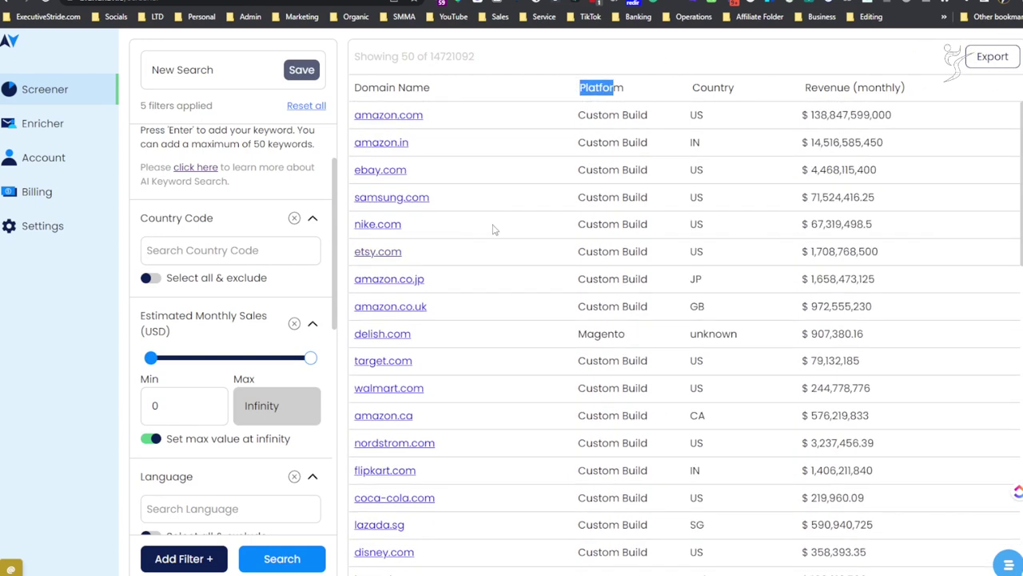
scroll(179, 207, up, 1)
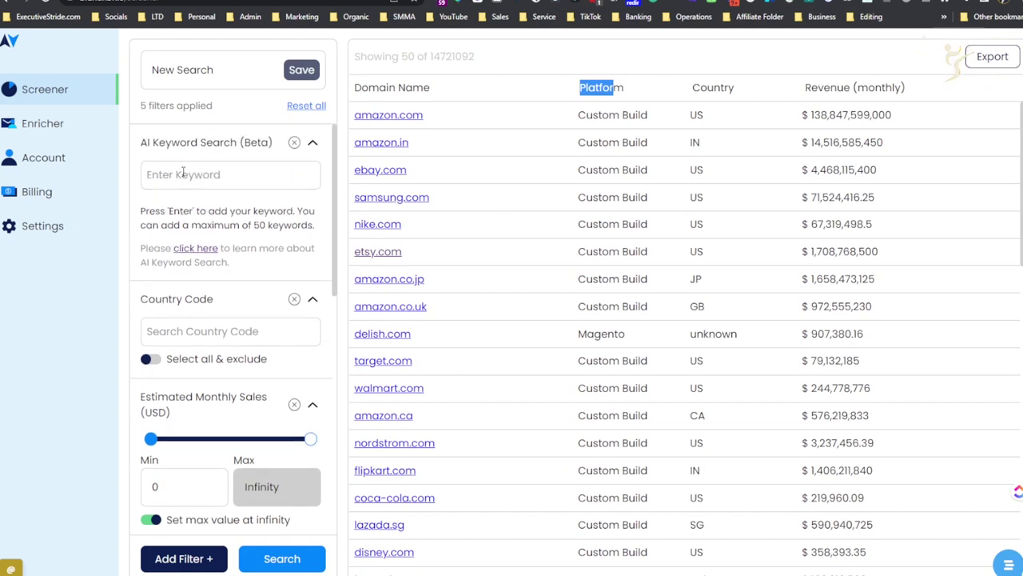
click(183, 173)
scroll(211, 205, down, 2)
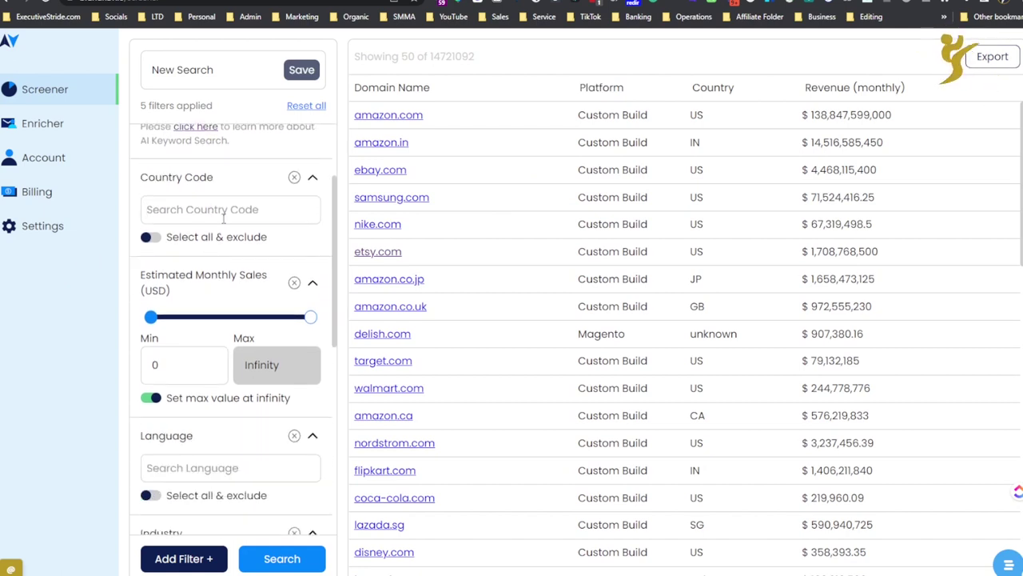
- Add US and Canada to the Country Code filter, briefly toggling 'Select all & exclude' on and off
click(224, 217)
text(us)
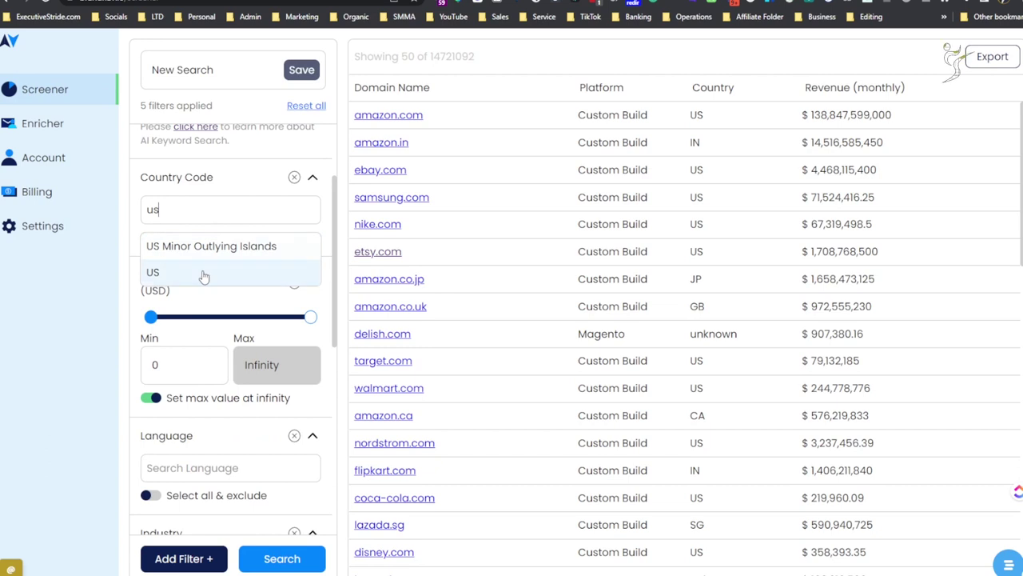
click(203, 273)
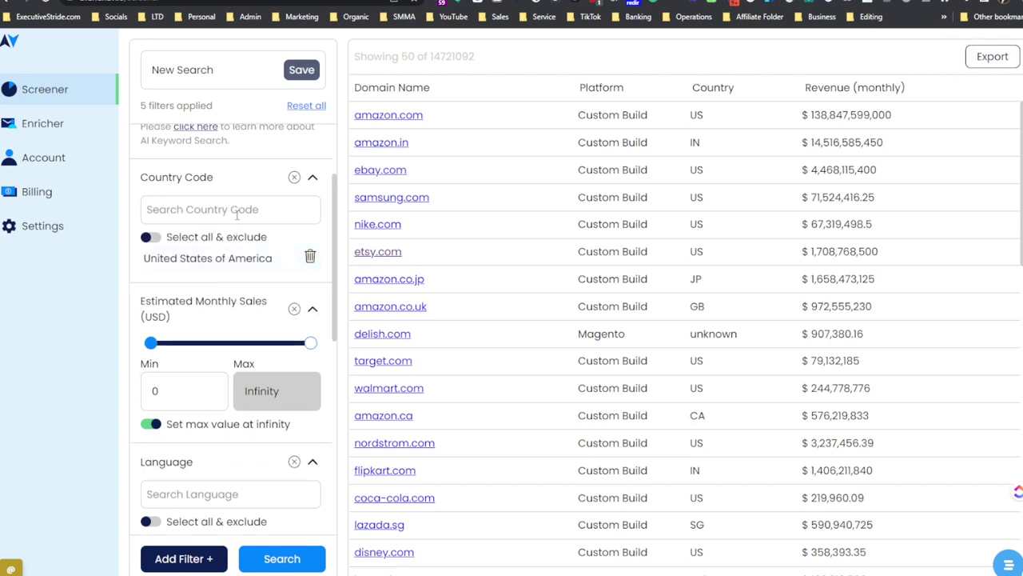
text(ca)
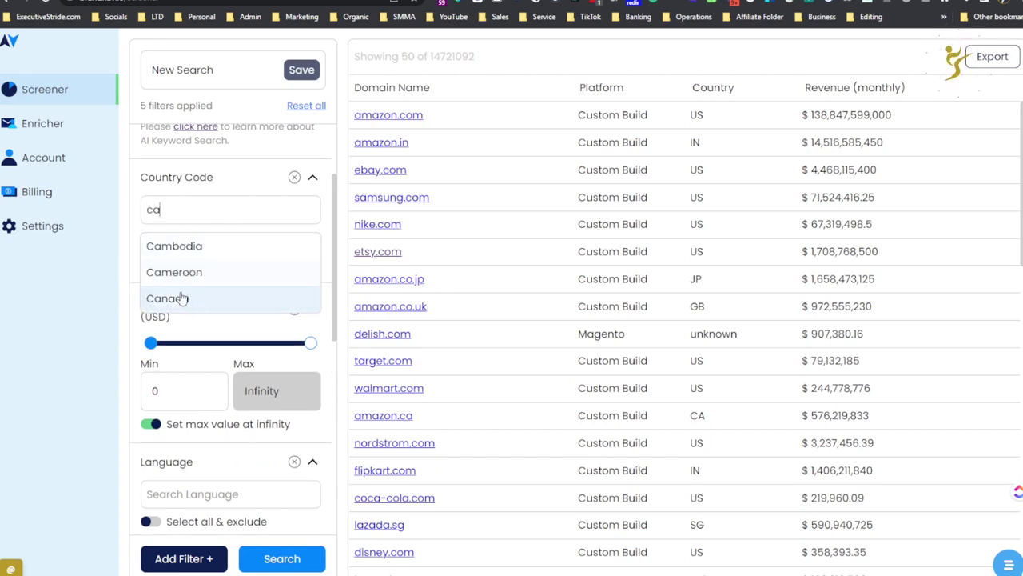
click(181, 299)
scroll(181, 231, down, 1)
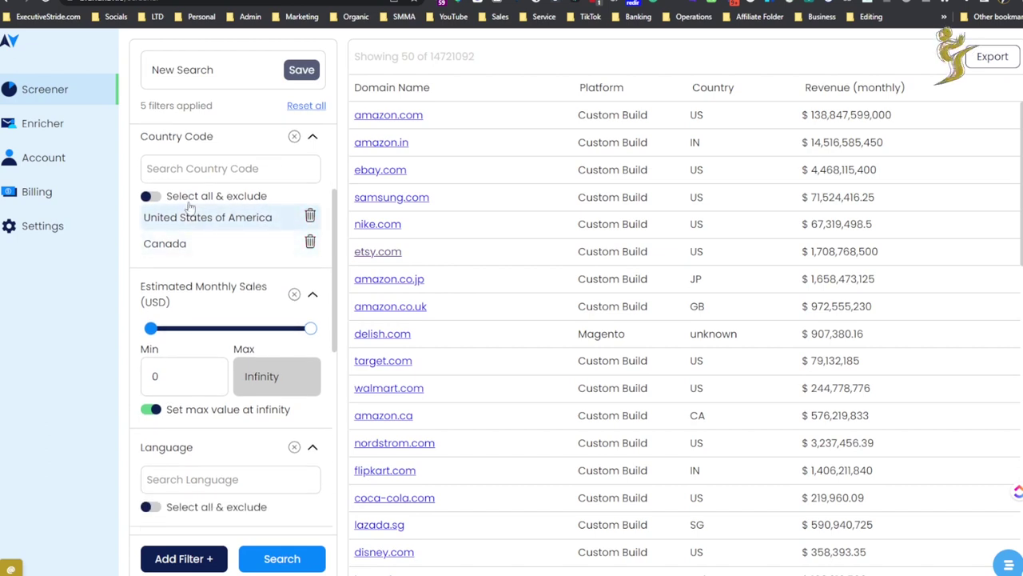
click(182, 201)
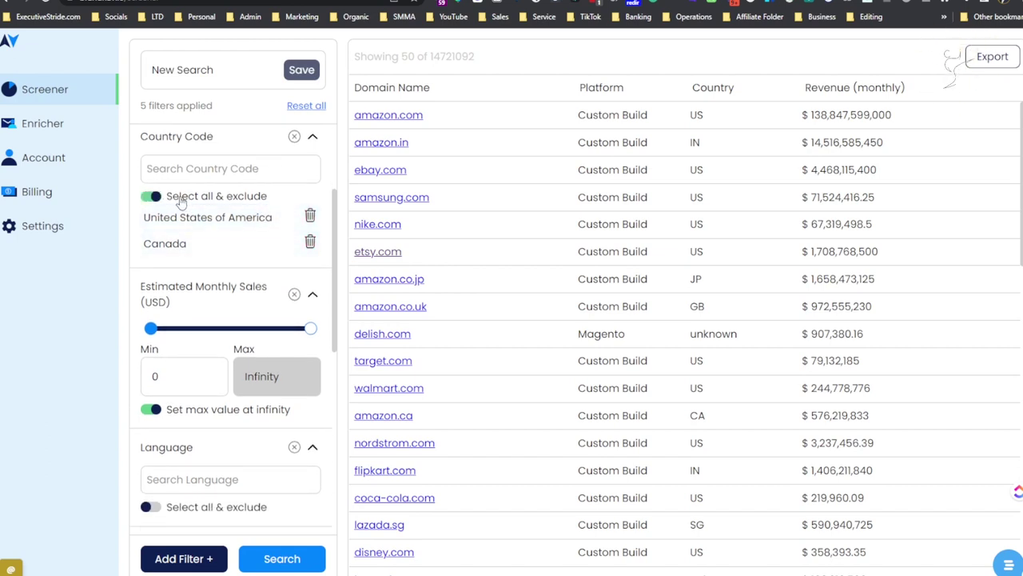
click(160, 200)
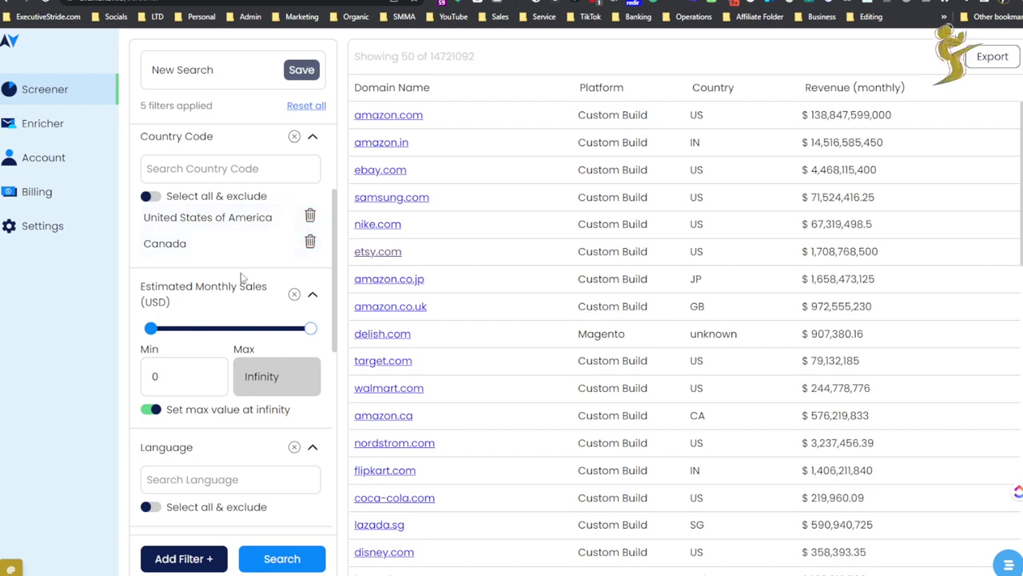
scroll(250, 253, down, 3)
scroll(242, 245, up, 3)
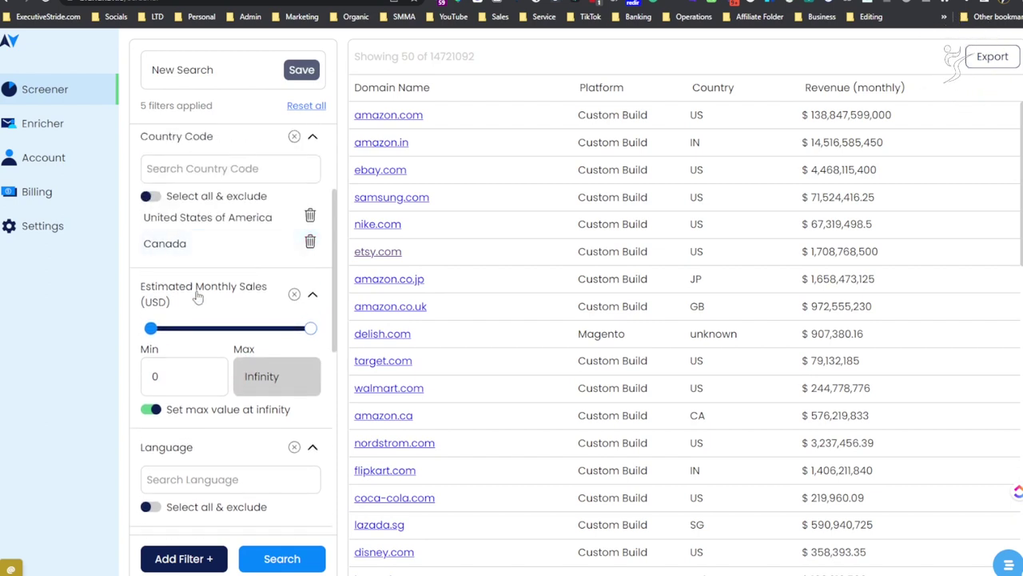
- Set Estimated Monthly Sales to a $10,000 minimum and a finite $100,000 maximum
drag(158, 377, 152, 382)
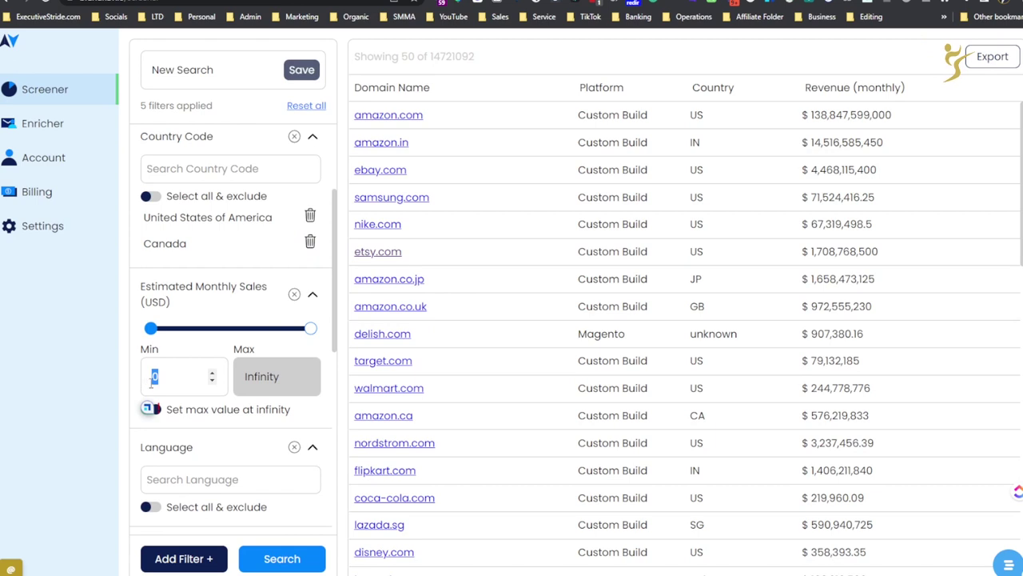
click(229, 411)
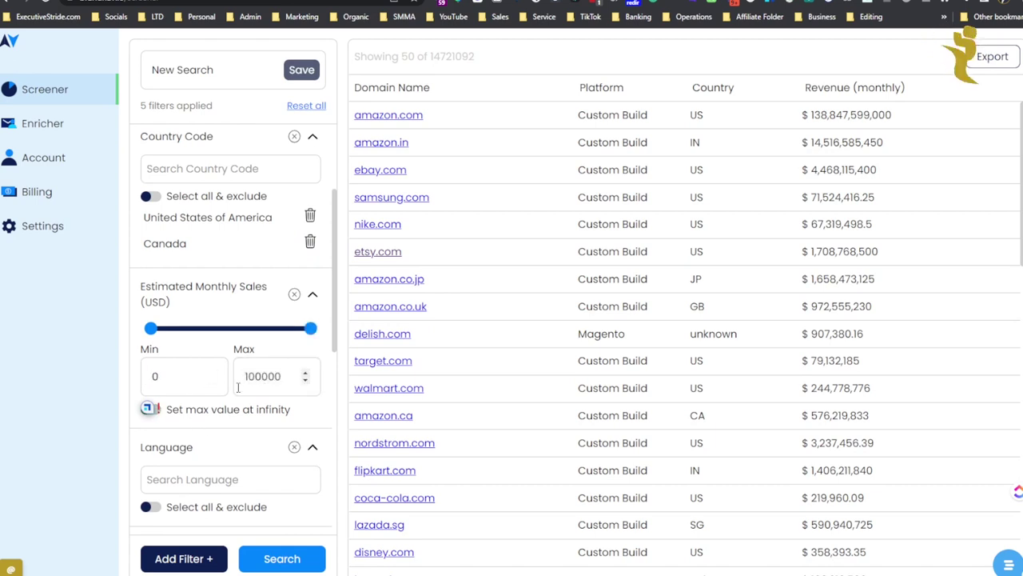
click(203, 415)
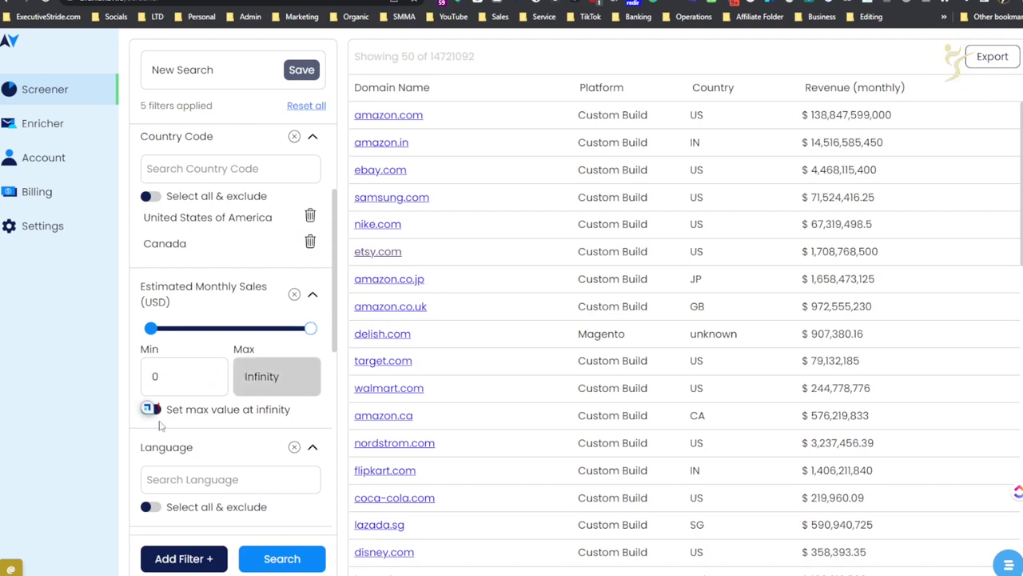
click(215, 415)
double_click(264, 375)
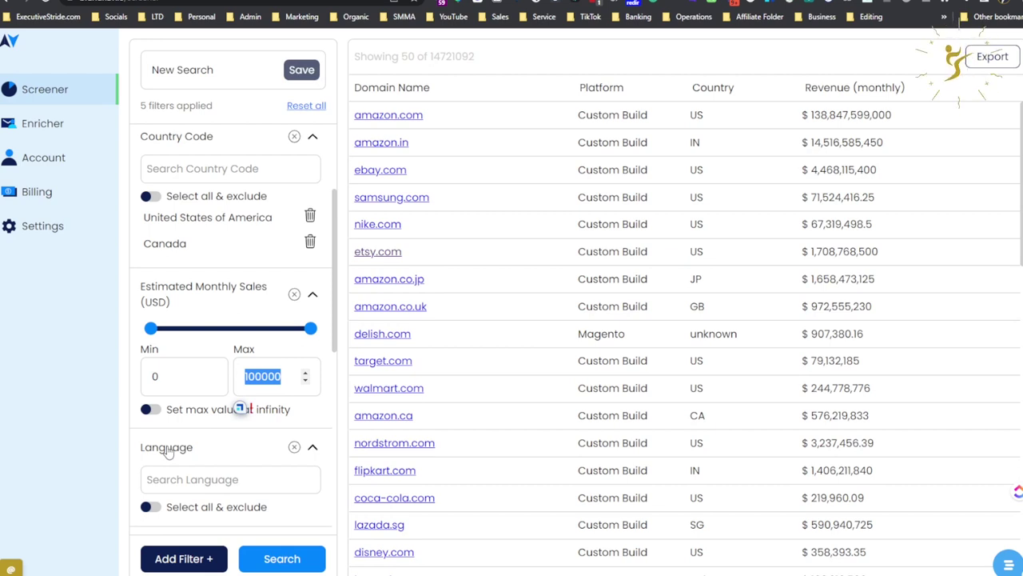
key(End)
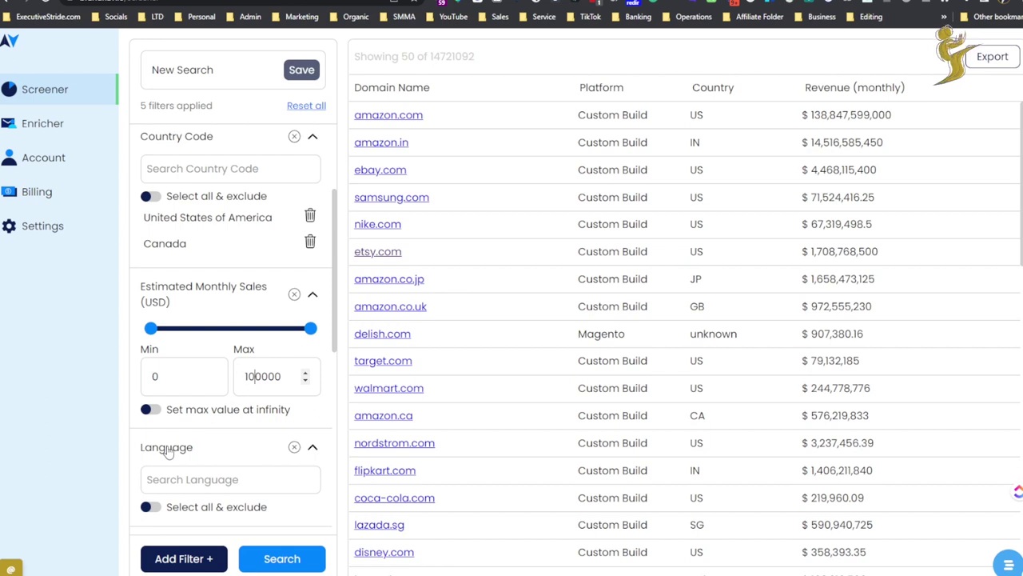
click(212, 372)
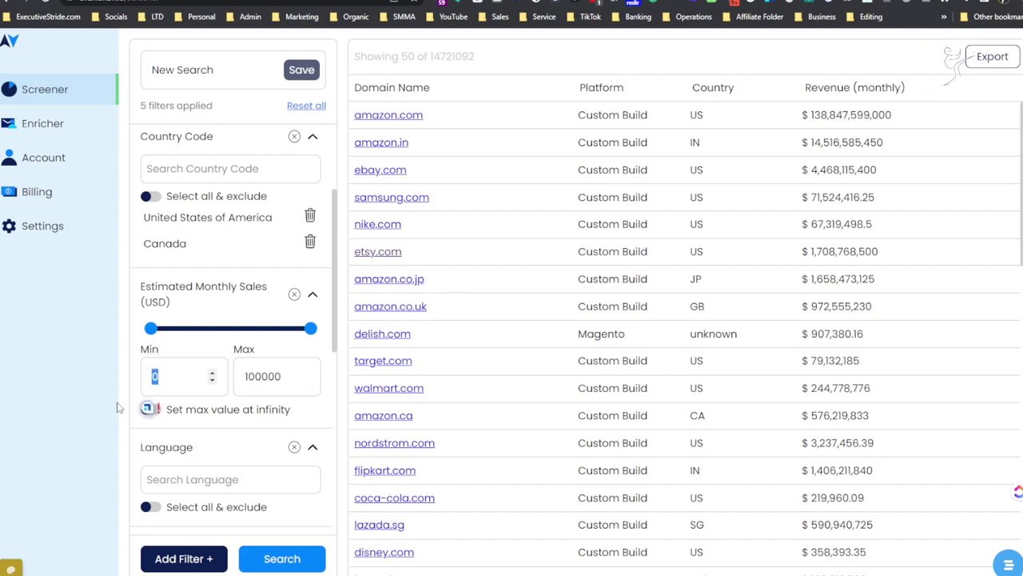
text(100)
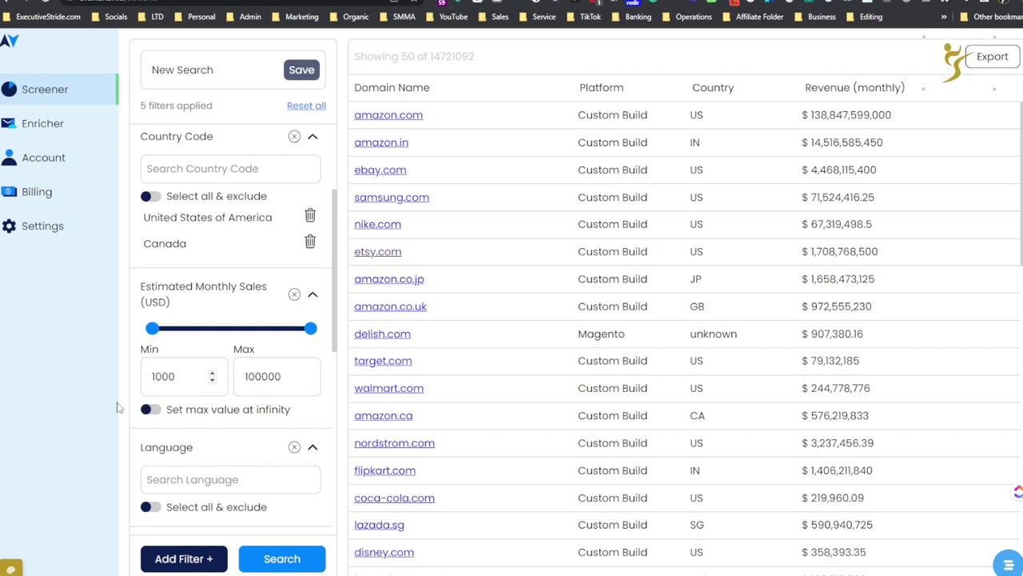
text(0)
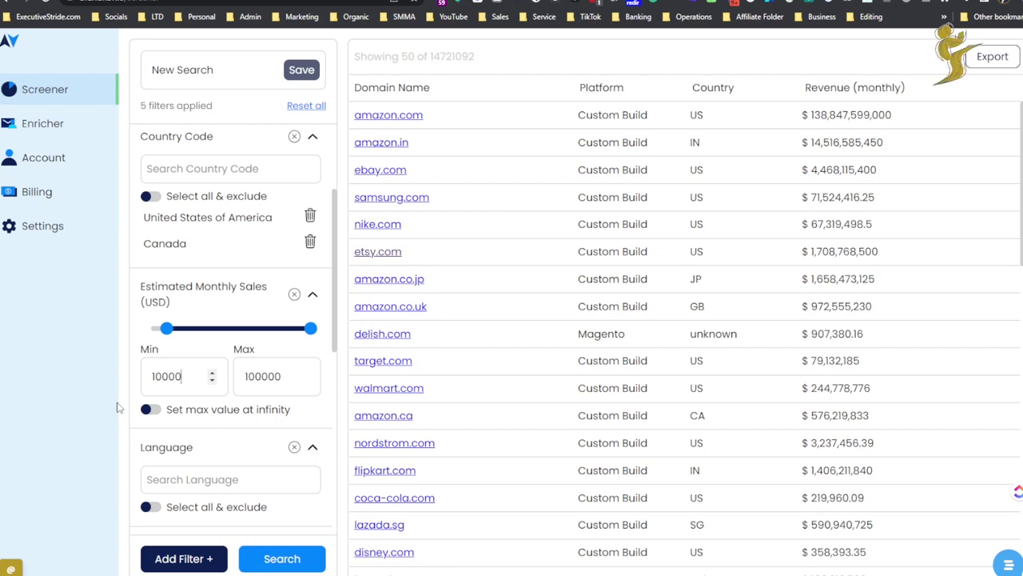
scroll(130, 406, down, 1)
- Add English (US) to the Language filter
click(191, 403)
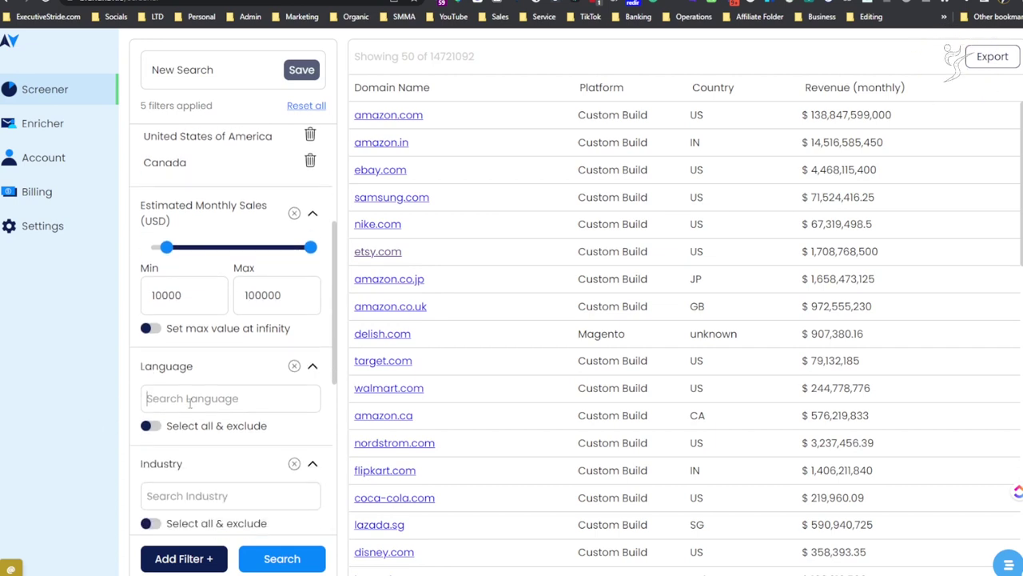
text(en)
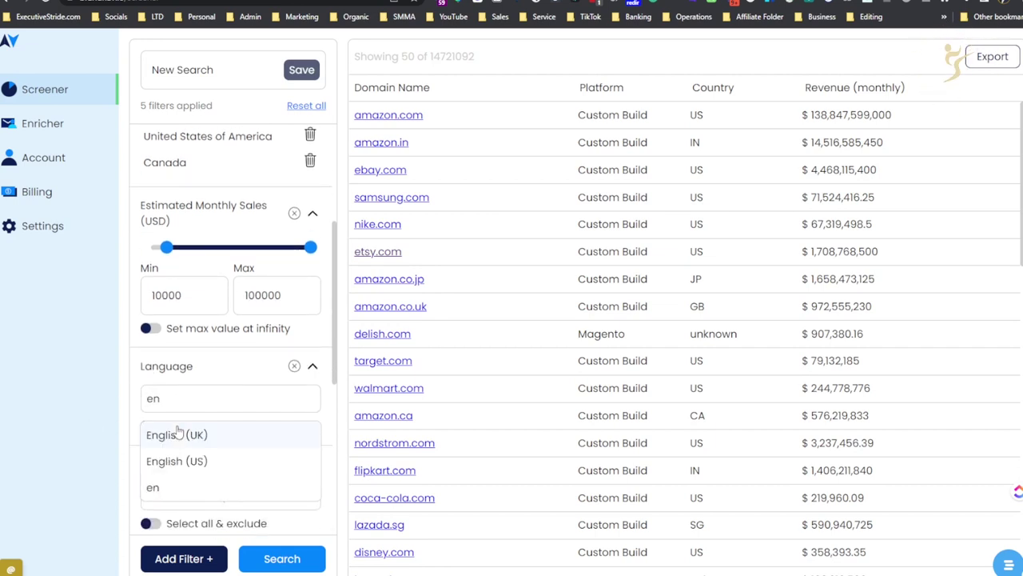
click(176, 460)
scroll(200, 359, down, 3)
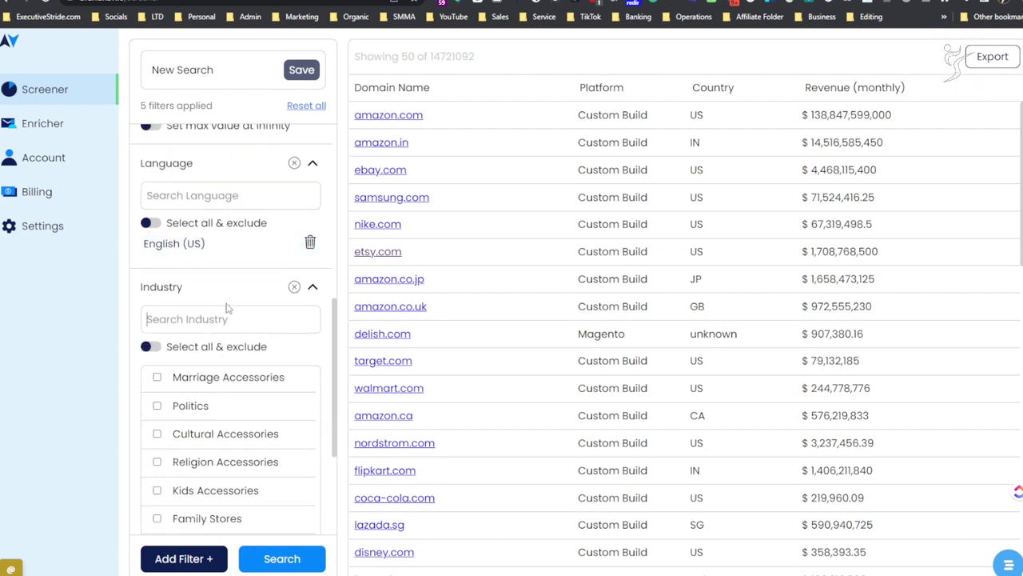
- Select Clothing Broad in the Industry filter, briefly removing and re-adding it
click(157, 324)
scroll(153, 352, down, 1)
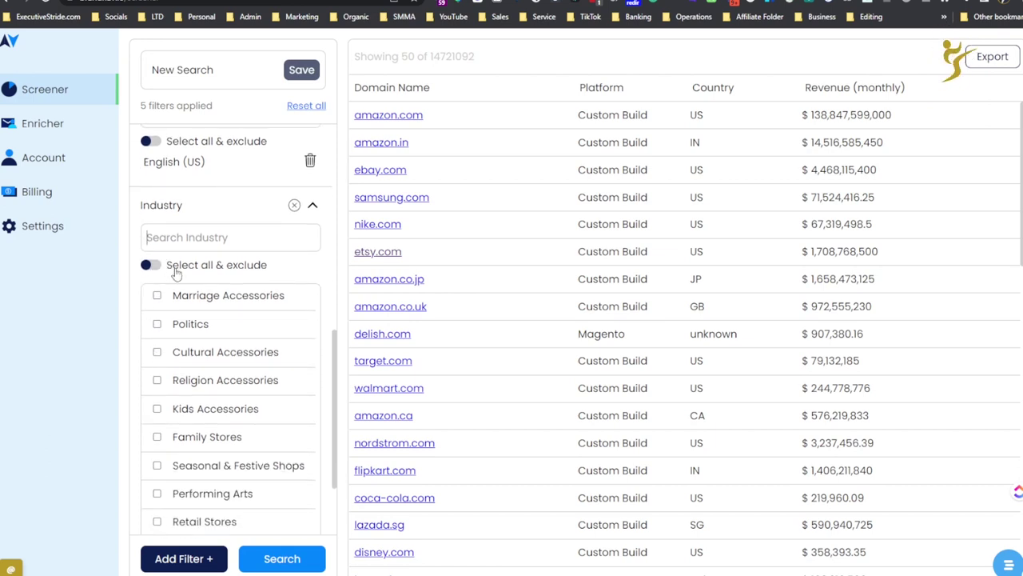
scroll(188, 296, down, 2)
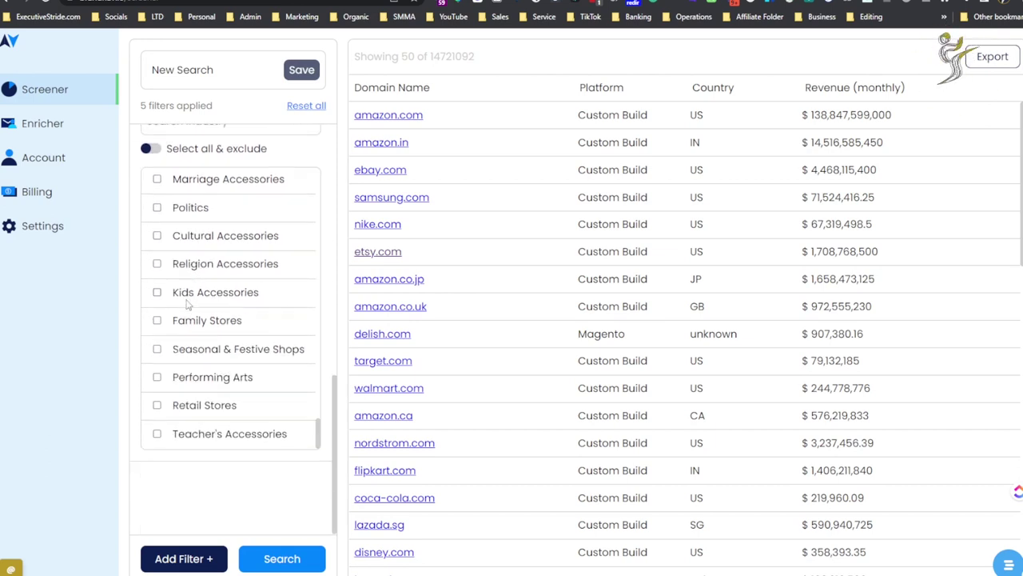
scroll(188, 304, up, 2)
scroll(200, 336, up, 3)
scroll(214, 369, up, 3)
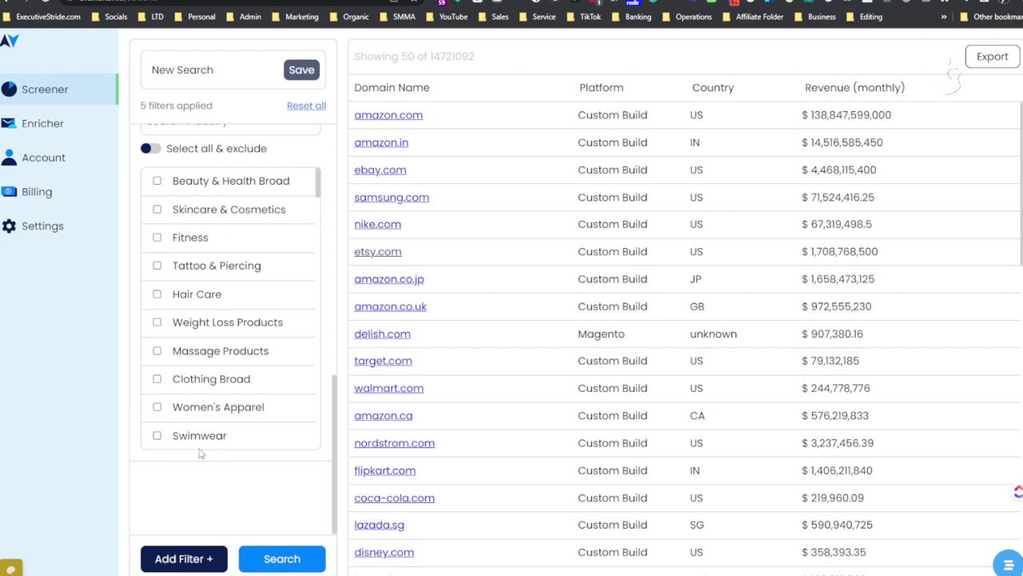
scroll(200, 431, up, 2)
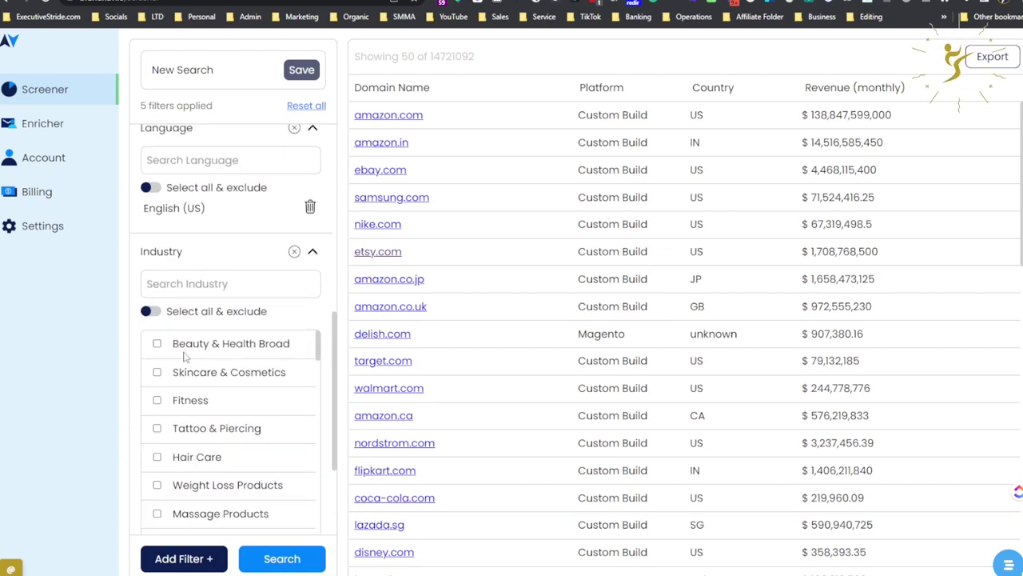
scroll(179, 364, down, 1)
scroll(178, 374, up, 1)
scroll(179, 372, down, 1)
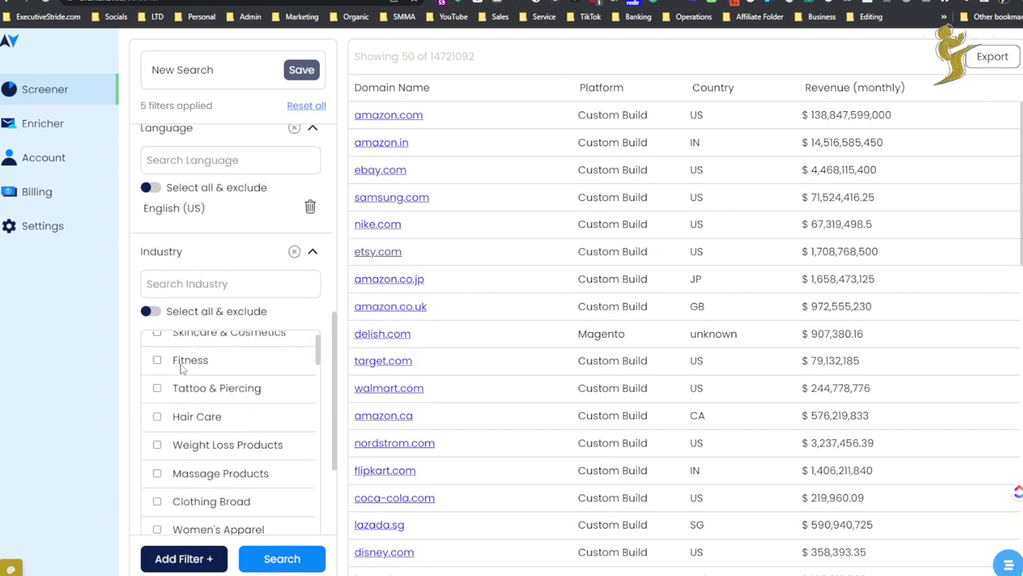
scroll(180, 369, down, 1)
scroll(182, 367, down, 1)
scroll(182, 370, down, 1)
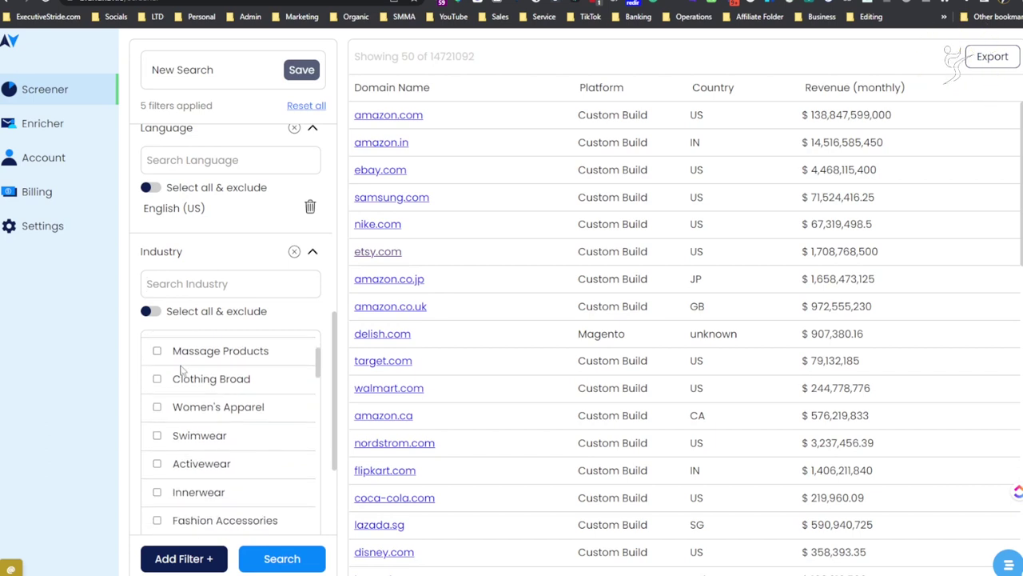
scroll(182, 369, down, 1)
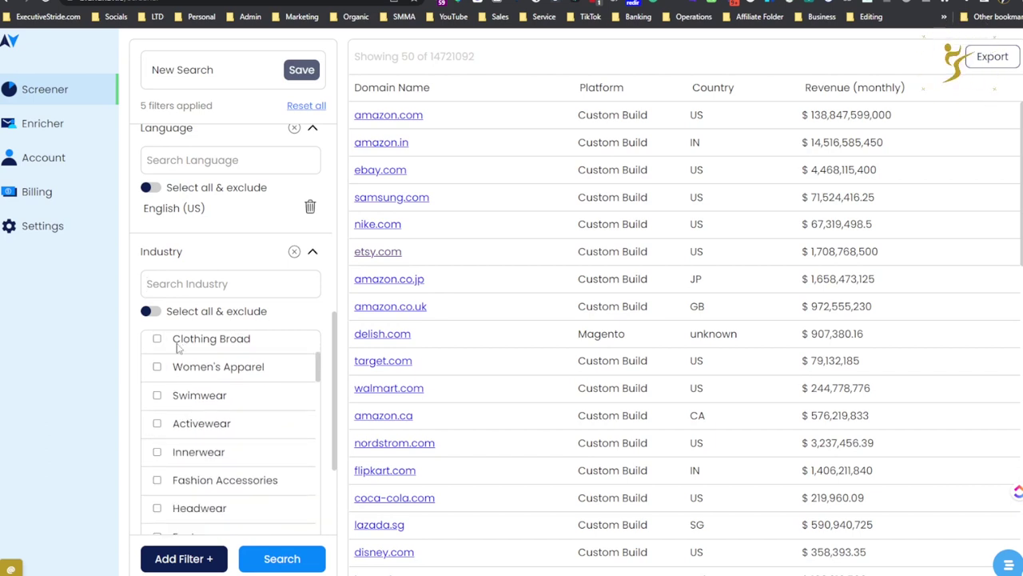
click(177, 344)
scroll(192, 319, down, 2)
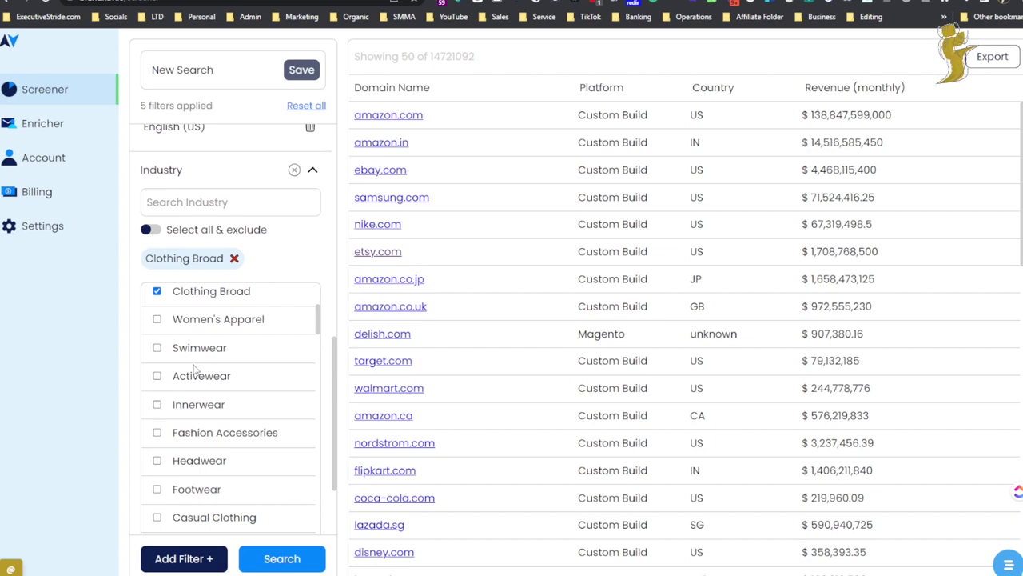
scroll(197, 336, down, 2)
scroll(199, 364, down, 1)
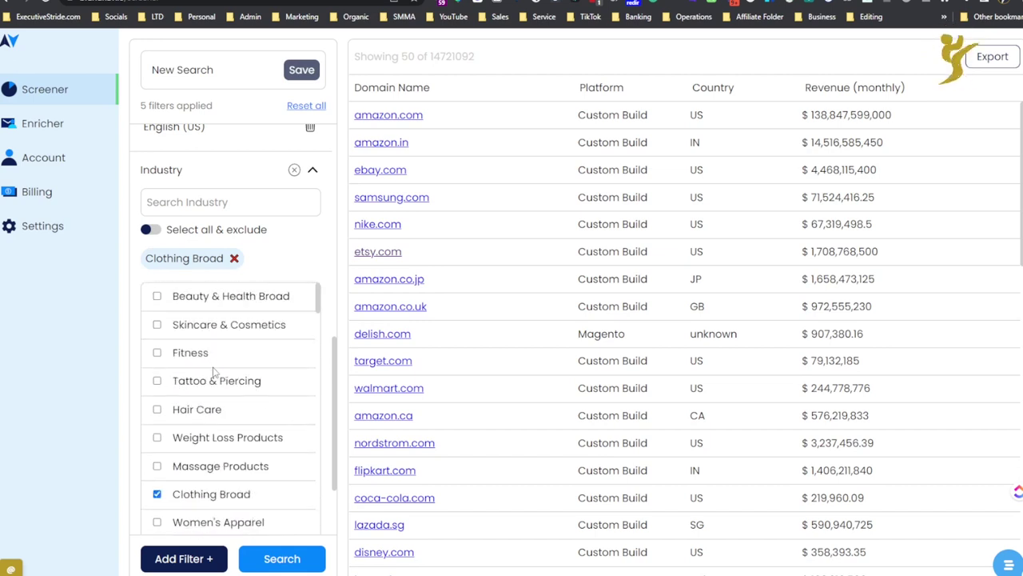
click(233, 259)
scroll(254, 352, down, 3)
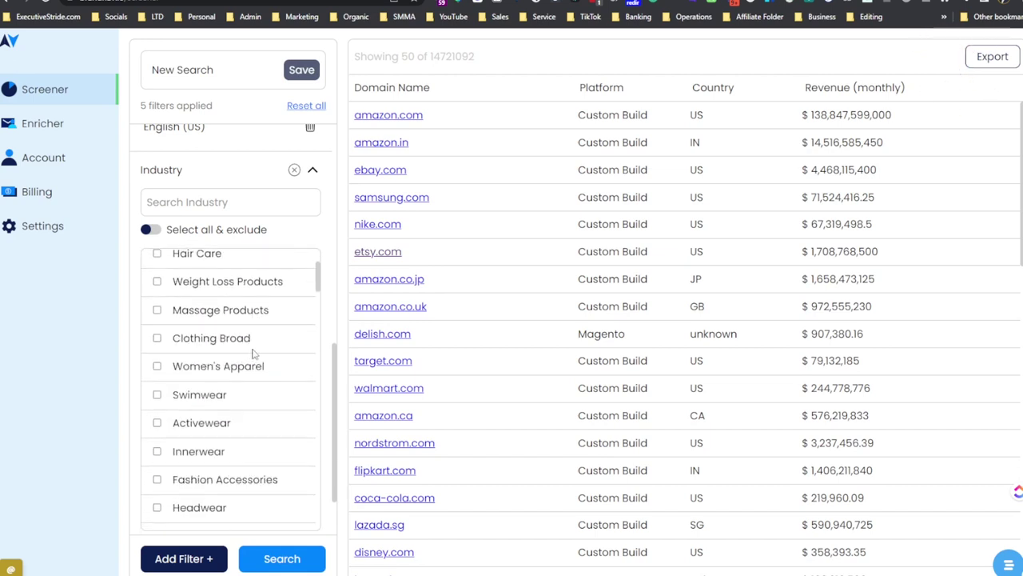
click(218, 339)
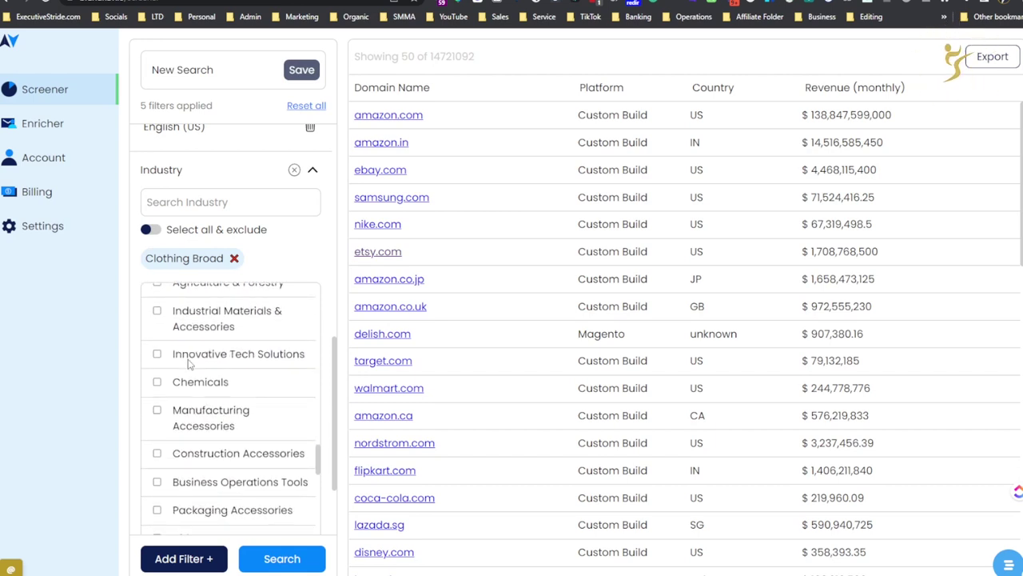
- Scroll the industry checkbox list through to its final categories
scroll(192, 348, down, 2)
scroll(188, 367, down, 2)
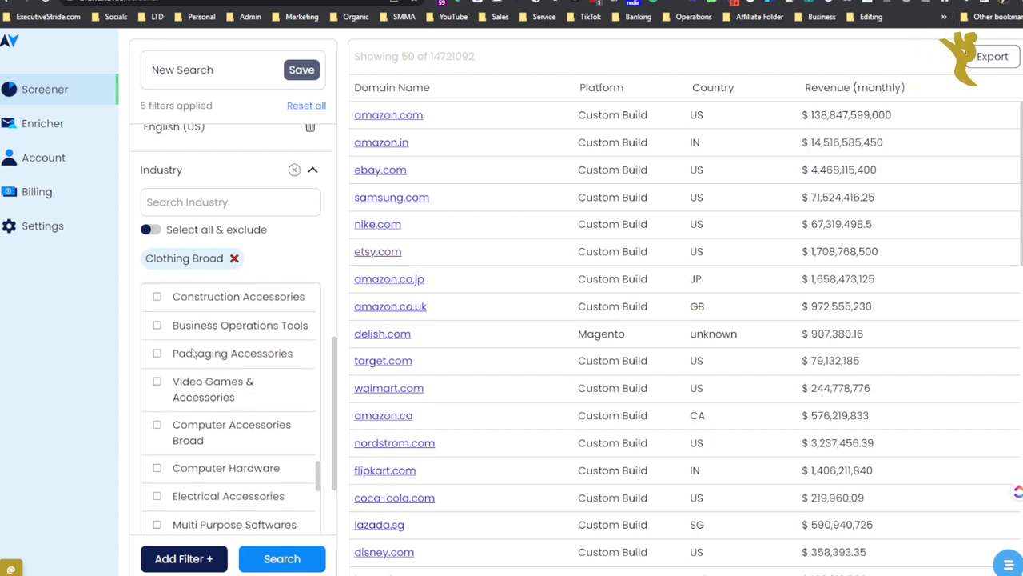
scroll(180, 400, down, 1)
scroll(180, 399, down, 2)
scroll(182, 404, down, 1)
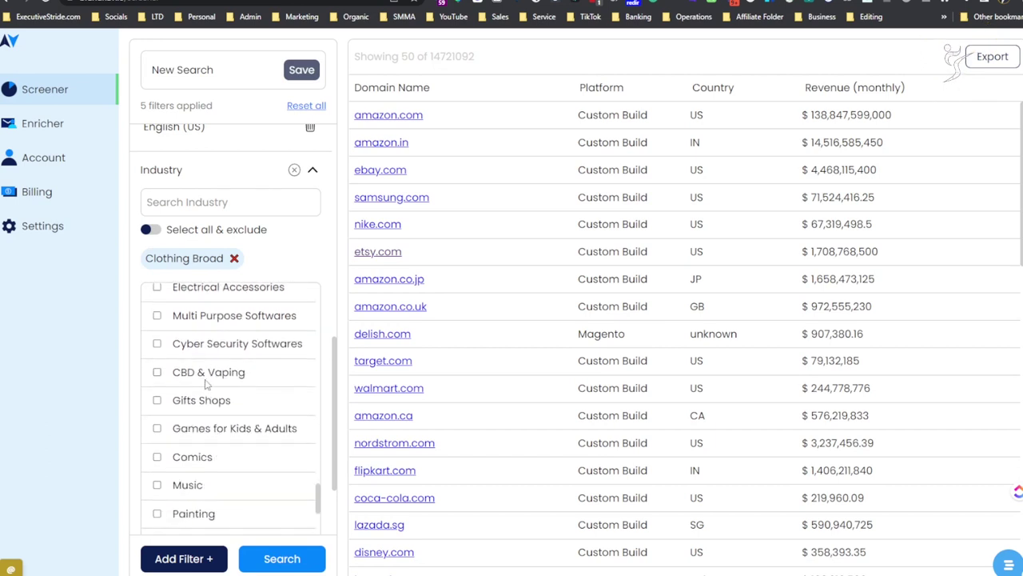
scroll(186, 410, down, 3)
scroll(188, 410, down, 3)
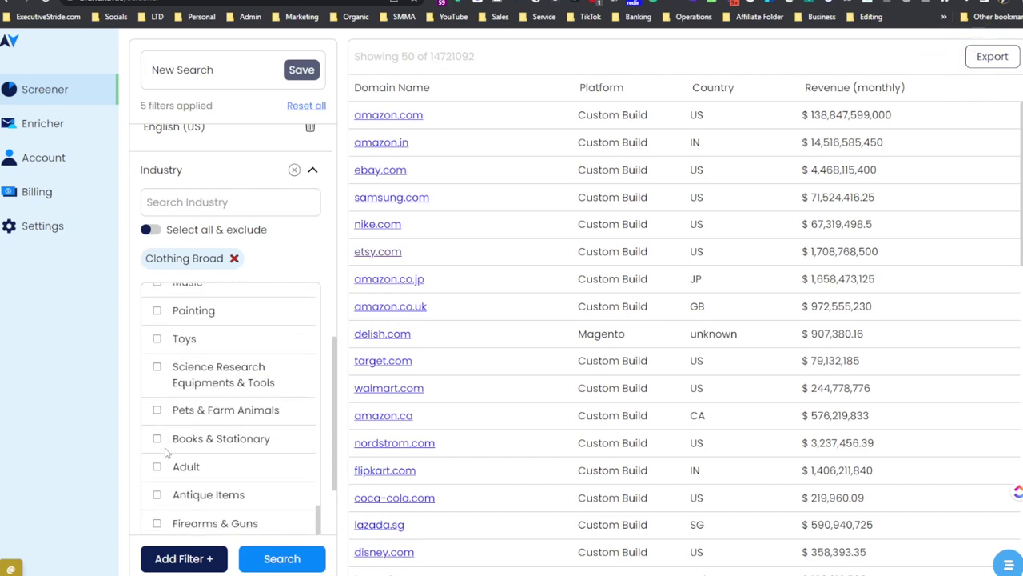
scroll(179, 452, down, 1)
scroll(180, 453, down, 2)
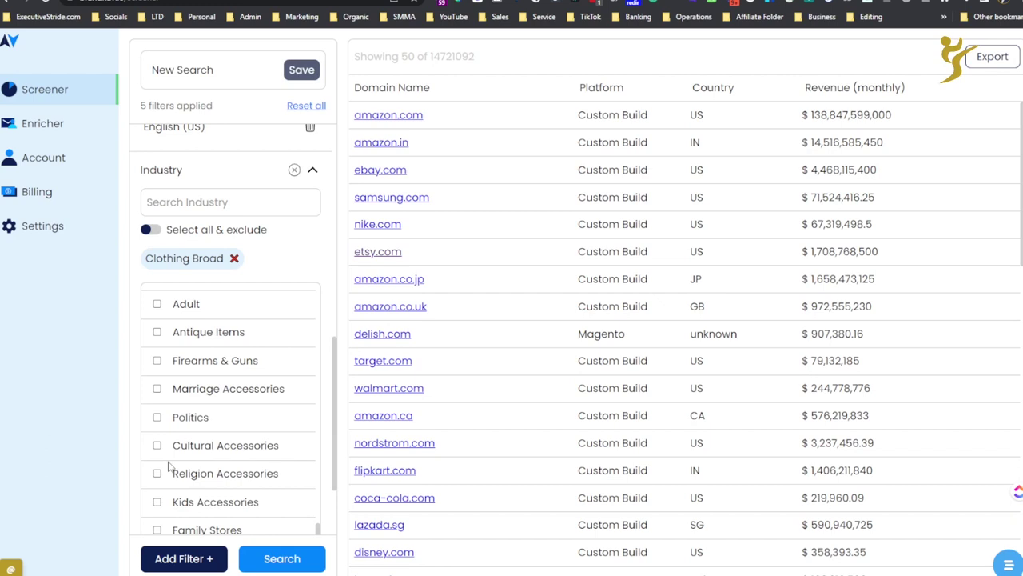
scroll(179, 454, down, 2)
scroll(179, 453, down, 1)
- Run the search with the current Canada/US clothing filters
scroll(302, 499, down, 2)
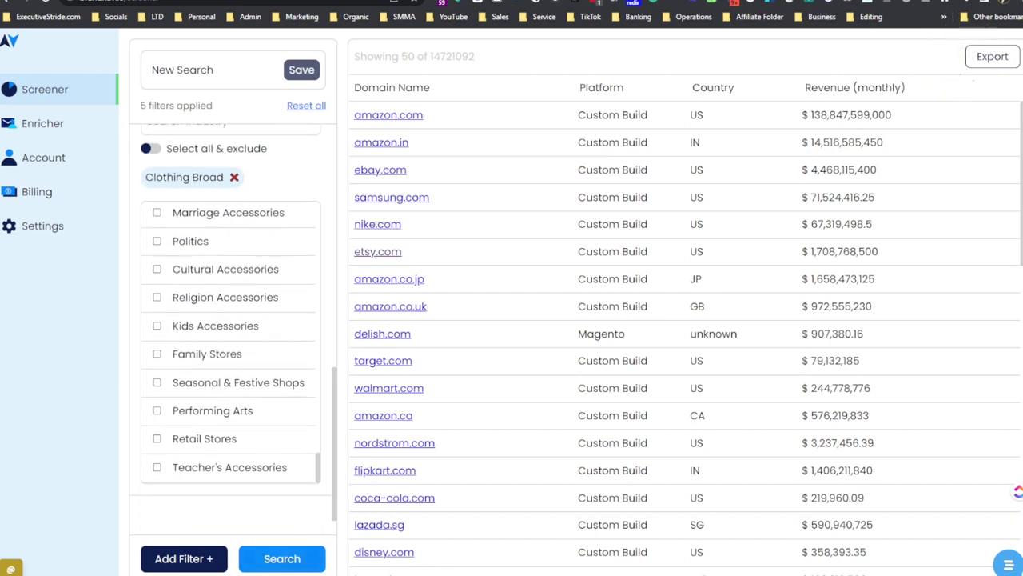
click(285, 557)
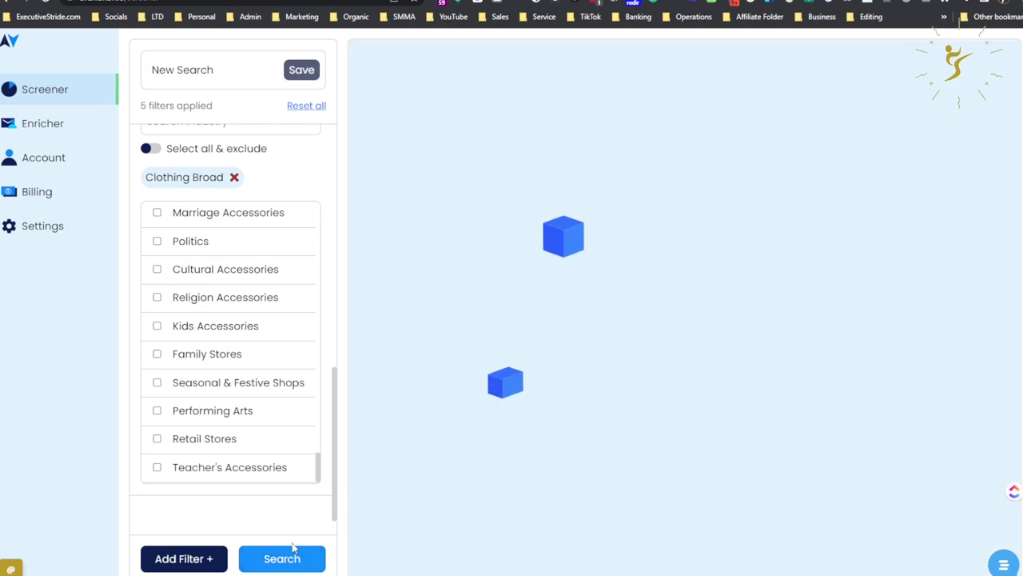
scroll(329, 423, up, 2)
scroll(329, 424, up, 3)
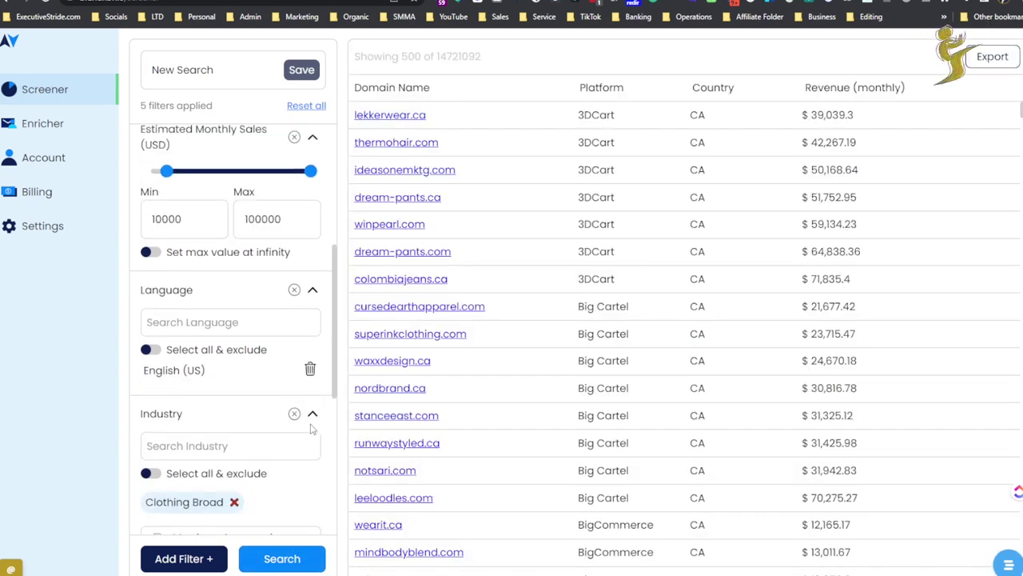
scroll(312, 423, up, 2)
scroll(313, 424, up, 3)
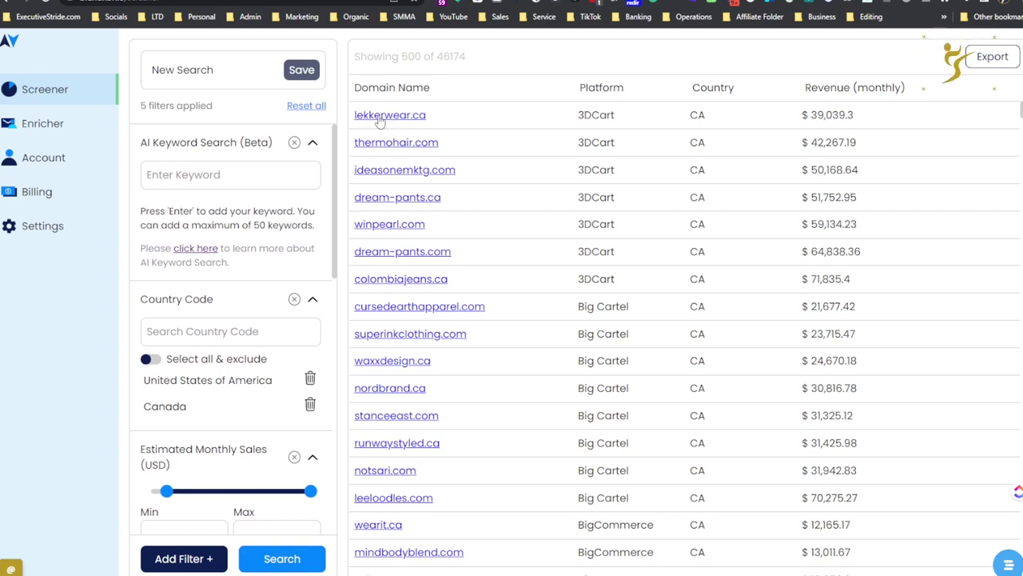
drag(608, 89, 609, 130)
- Scroll through the results and confirm the 'Showing 500 of 46174' store count
scroll(711, 107, down, 1)
scroll(714, 101, up, 1)
scroll(879, 100, down, 2)
scroll(884, 108, down, 5)
scroll(888, 112, down, 4)
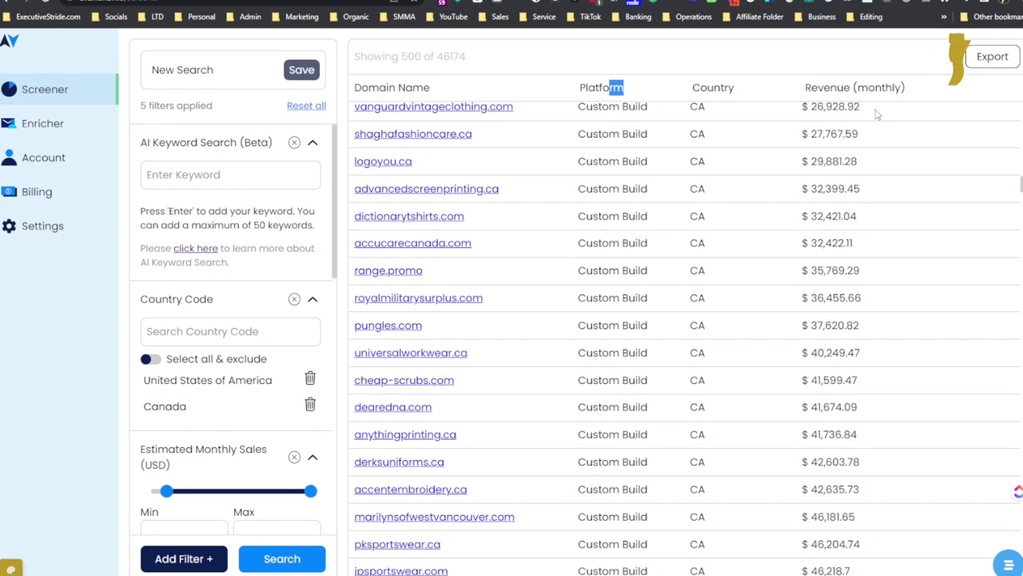
scroll(892, 121, down, 5)
scroll(888, 115, down, 5)
scroll(888, 114, down, 3)
scroll(879, 96, up, 5)
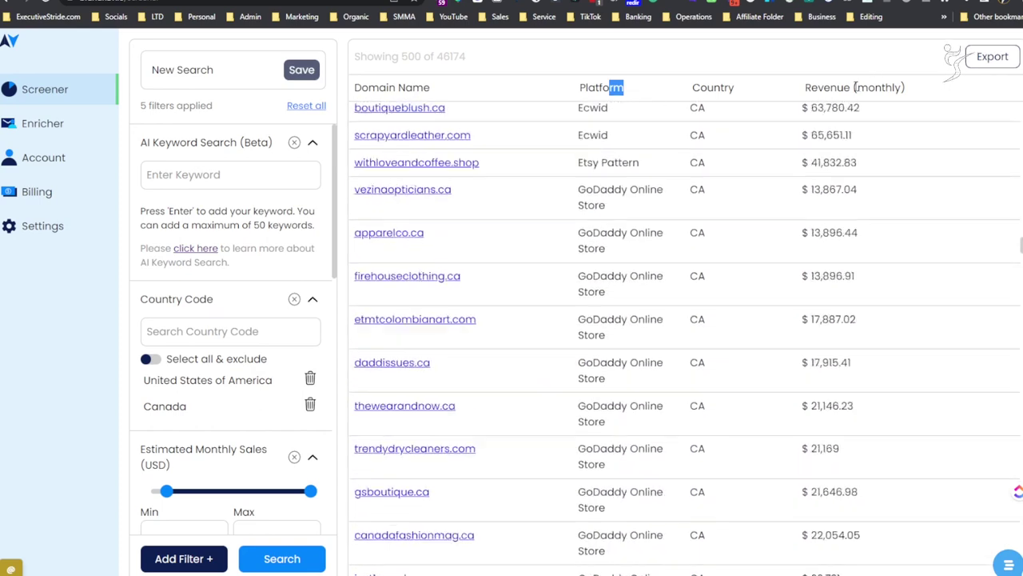
scroll(856, 94, up, 5)
scroll(856, 93, down, 5)
scroll(856, 93, down, 5)
scroll(856, 93, down, 5)
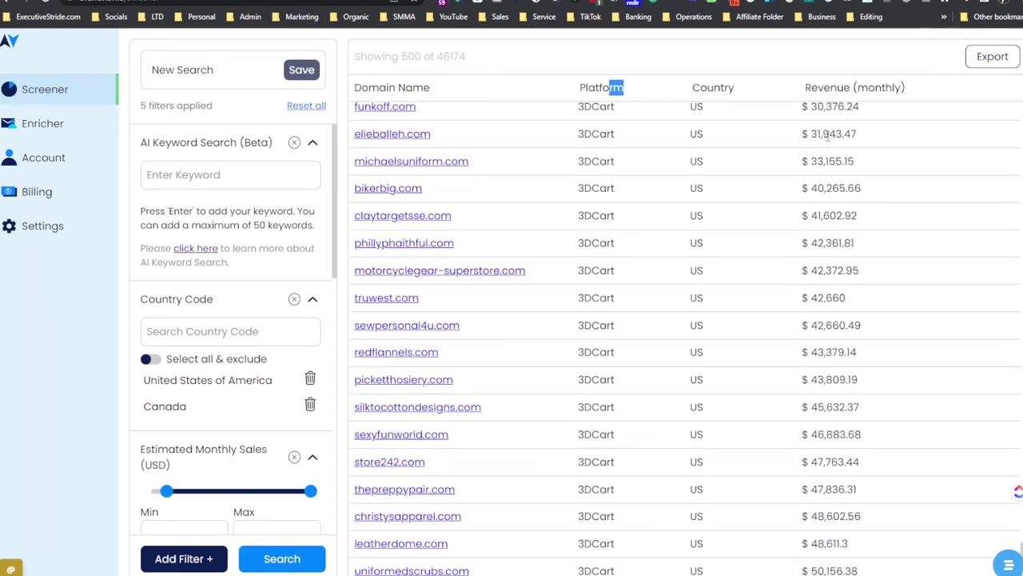
scroll(639, 104, down, 5)
drag(401, 56, 447, 53)
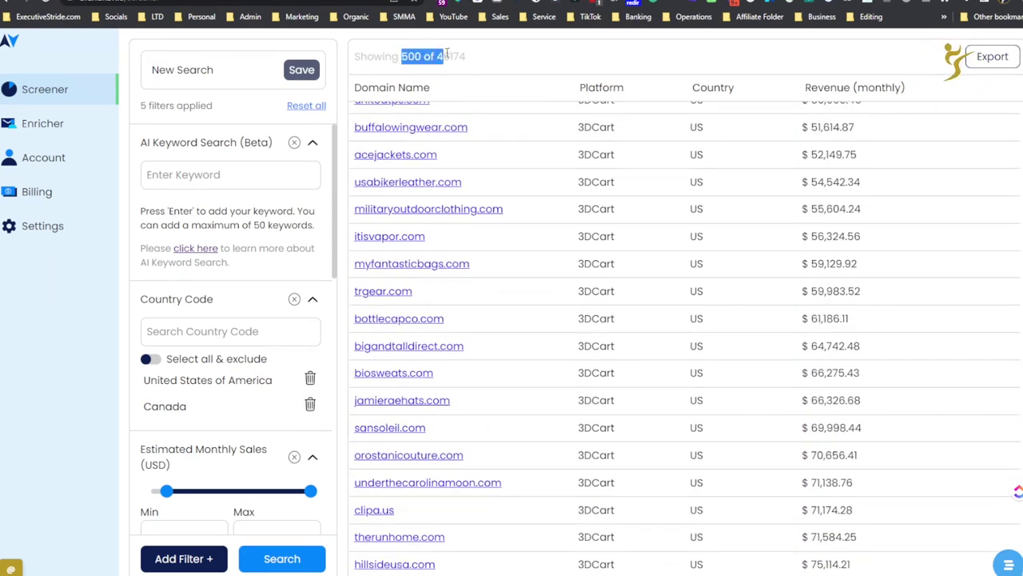
click(449, 57)
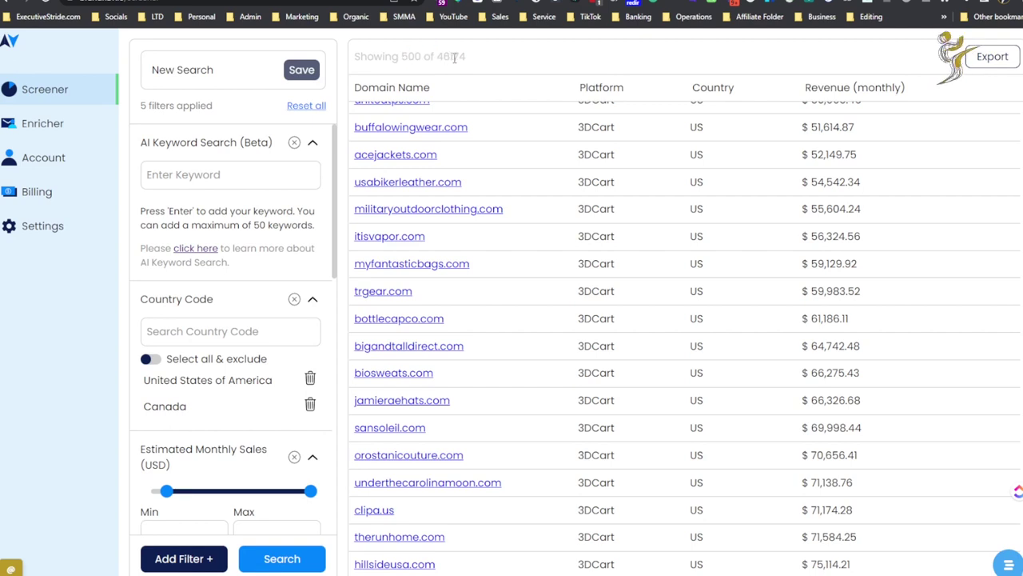
- Save the current filtered search
scroll(484, 199, up, 5)
scroll(475, 185, up, 5)
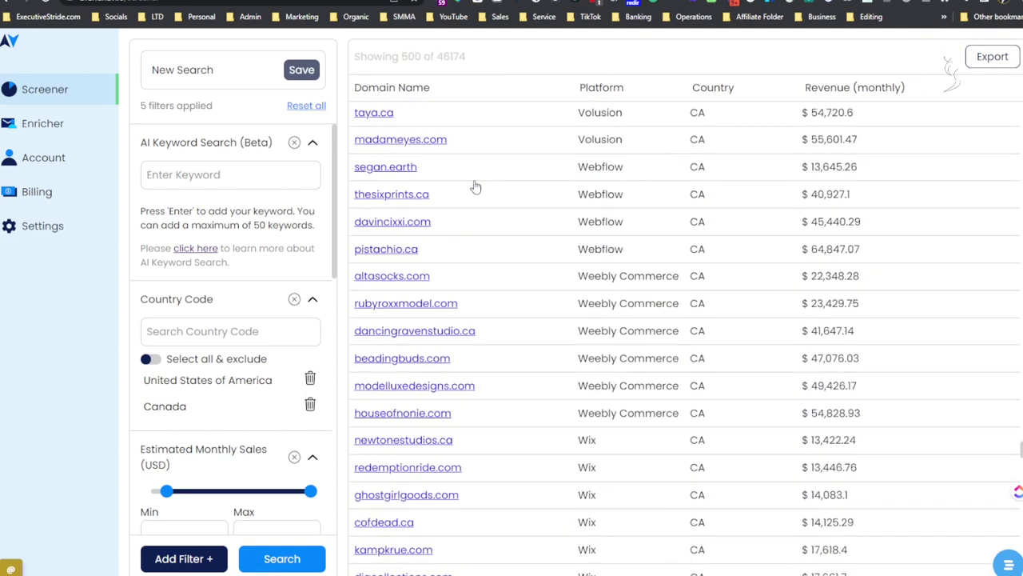
scroll(475, 187, up, 5)
scroll(474, 187, up, 5)
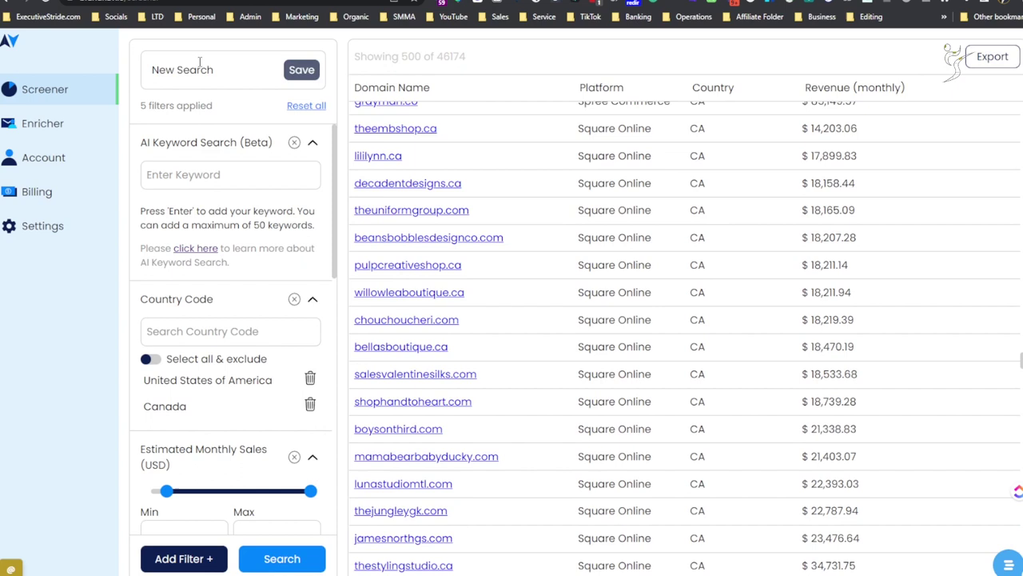
click(292, 72)
click(300, 73)
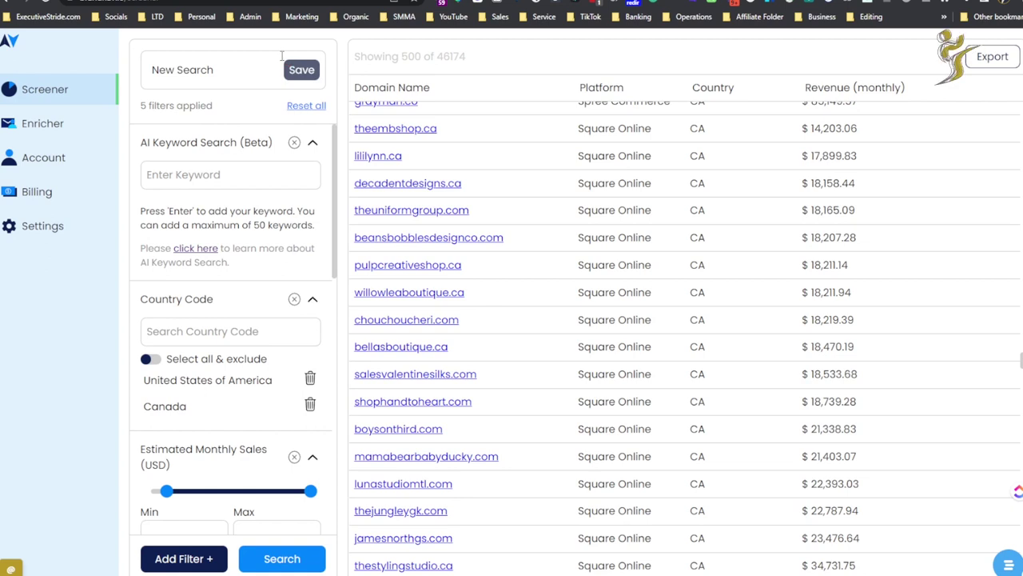
scroll(230, 336, down, 10)
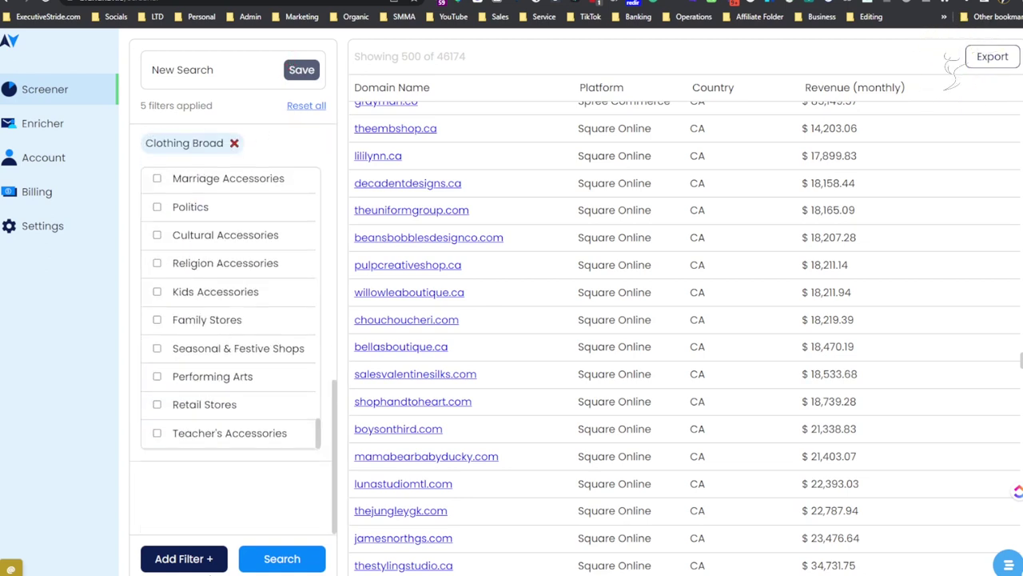
- Add a Platform filter from the extra filters list
click(206, 566)
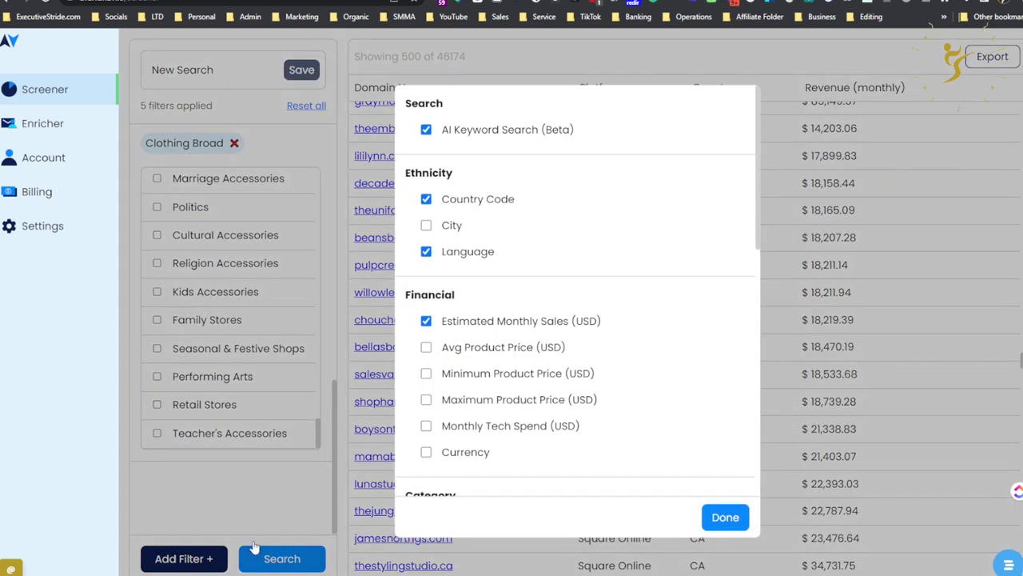
scroll(472, 429, down, 5)
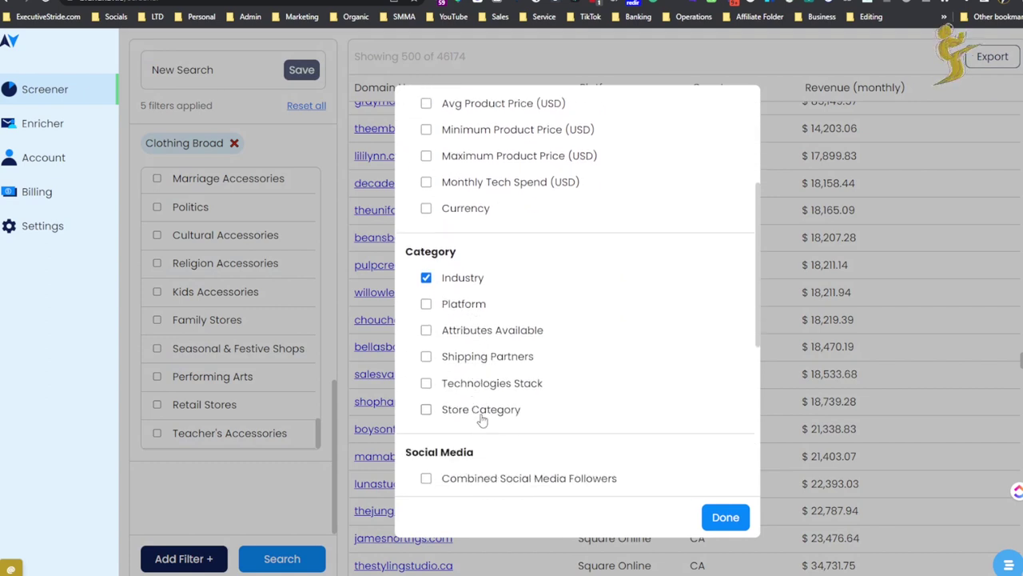
scroll(483, 416, up, 2)
scroll(491, 404, down, 1)
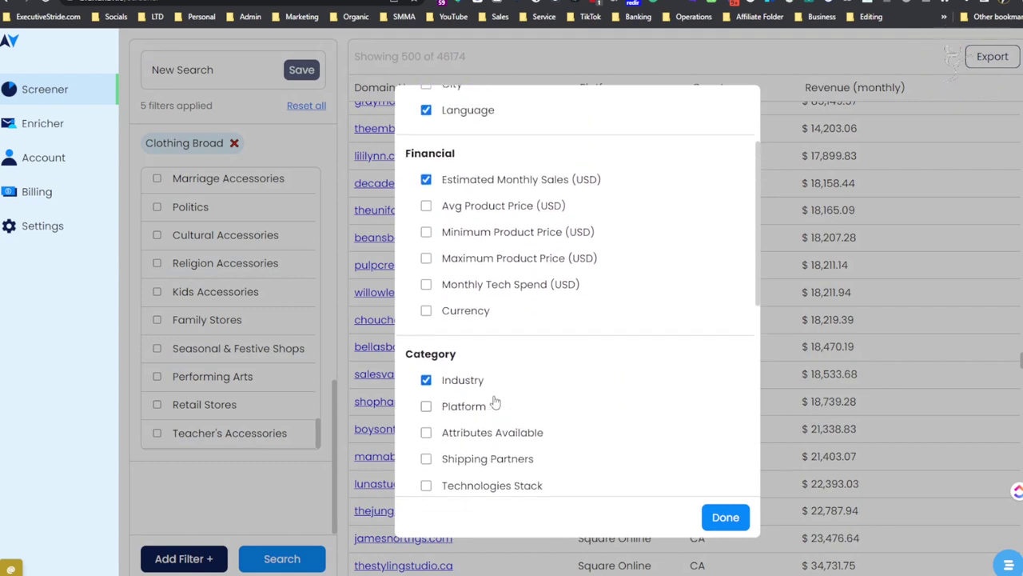
scroll(491, 402, up, 1)
scroll(491, 402, down, 2)
scroll(496, 398, down, 2)
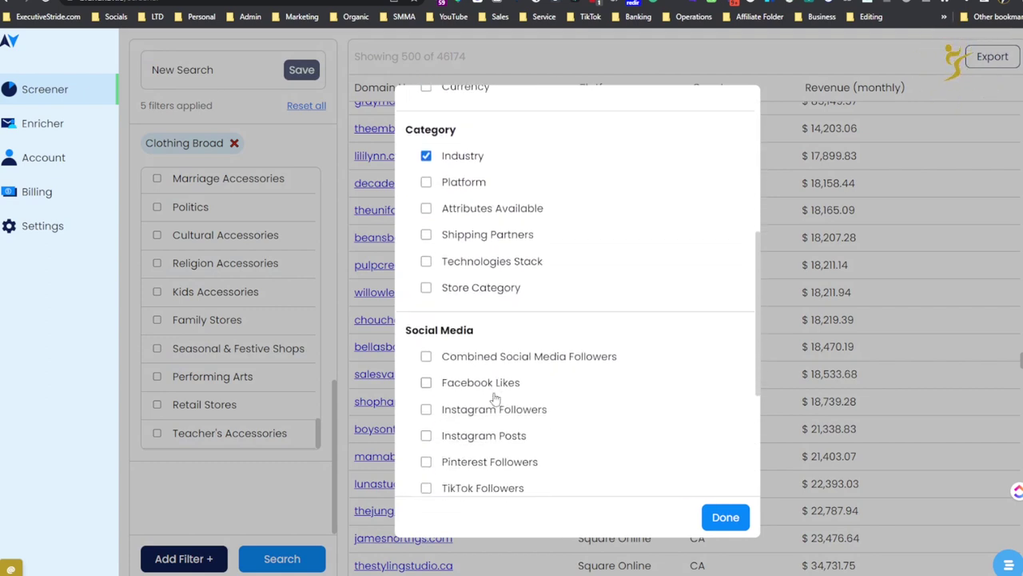
click(473, 180)
scroll(472, 194, down, 1)
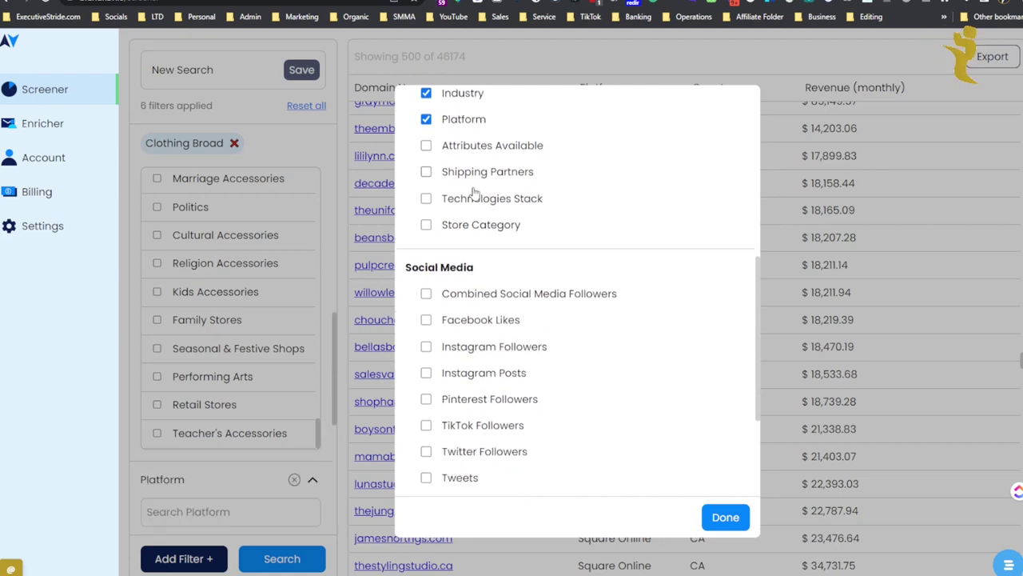
scroll(472, 194, down, 2)
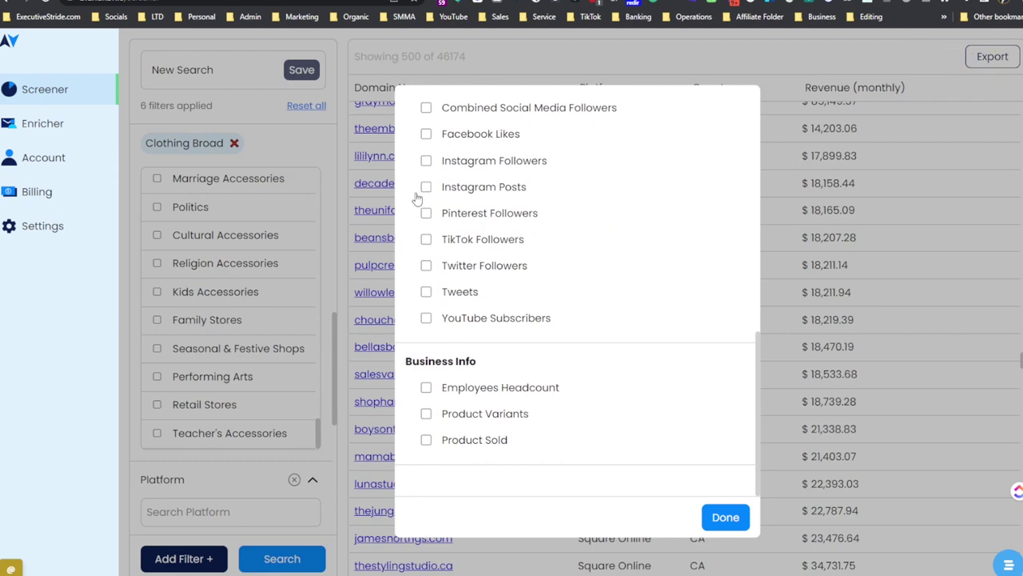
scroll(472, 234, up, 2)
scroll(487, 229, up, 5)
scroll(502, 228, up, 1)
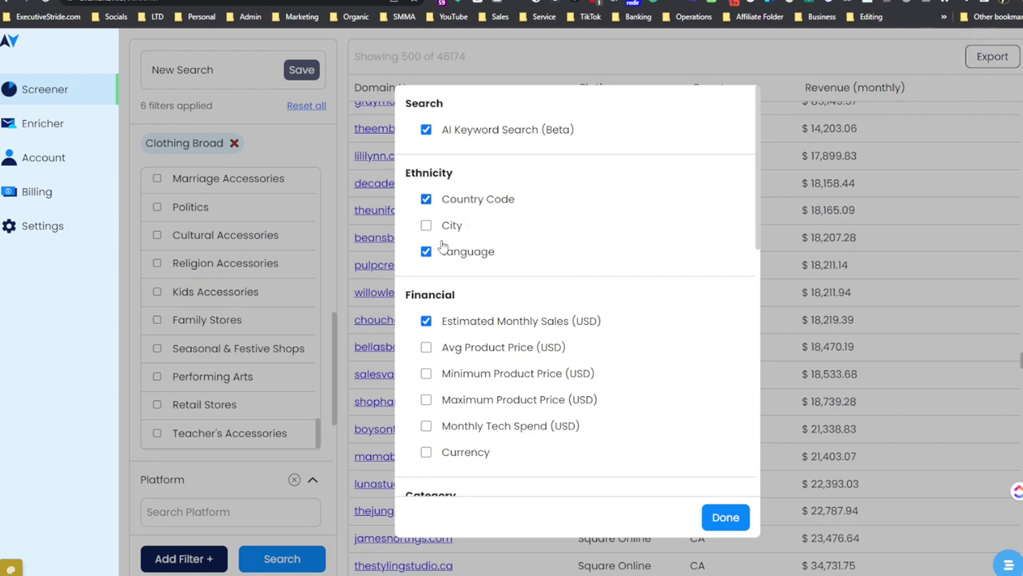
scroll(452, 304, down, 1)
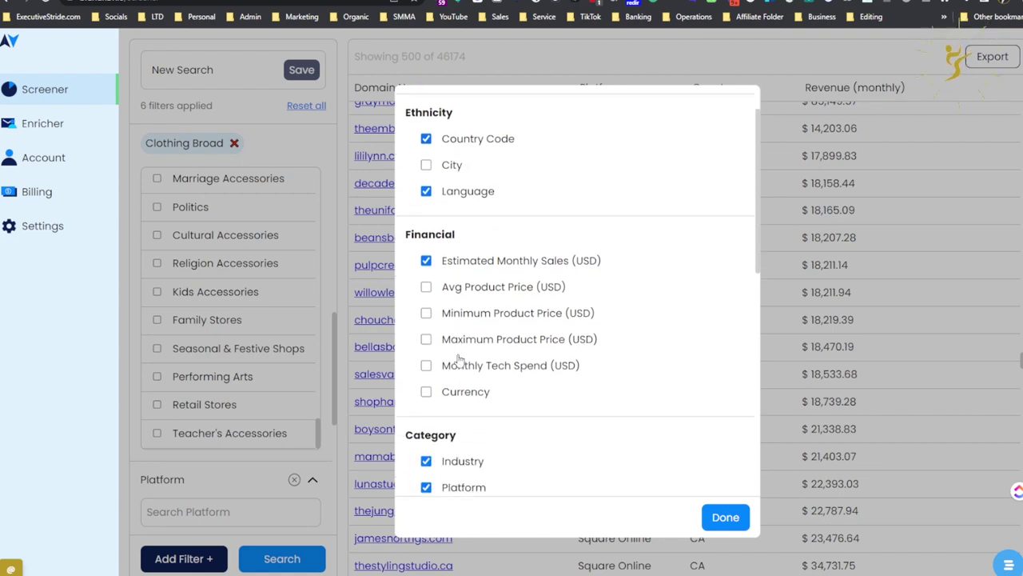
scroll(466, 292, down, 1)
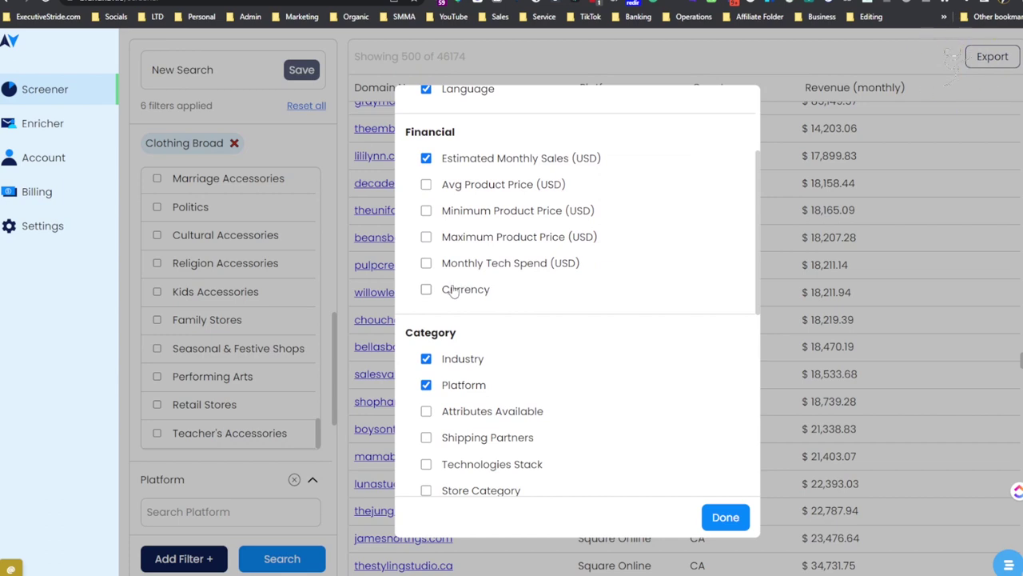
- Add Currency, Monthly Tech Spend, and Maximum, Minimum and Avg Product Price filters
click(453, 290)
click(452, 264)
click(450, 238)
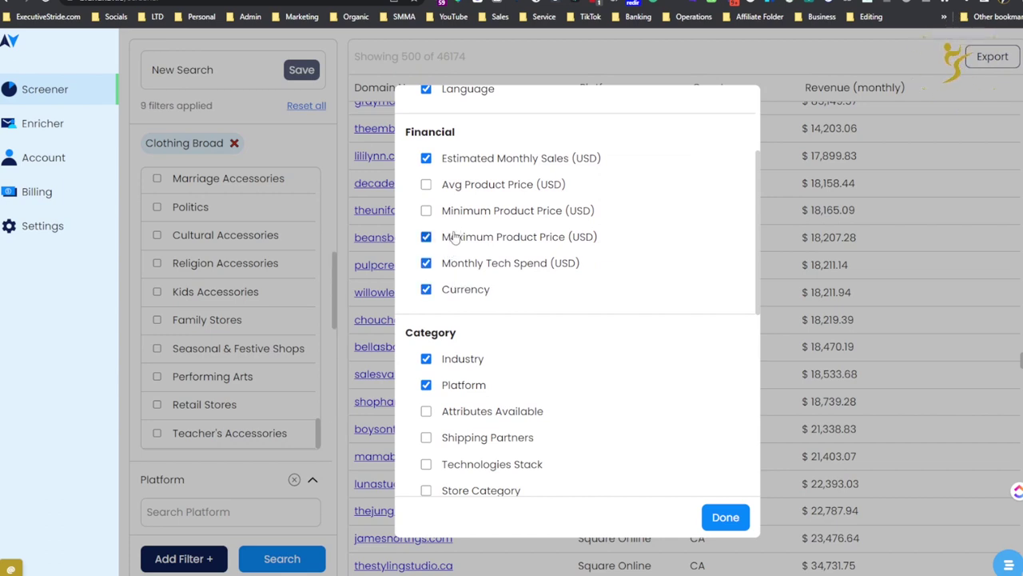
click(452, 212)
click(451, 187)
- Add the Technologies Stack and Employees Headcount filters
scroll(452, 193, down, 2)
scroll(472, 299, down, 2)
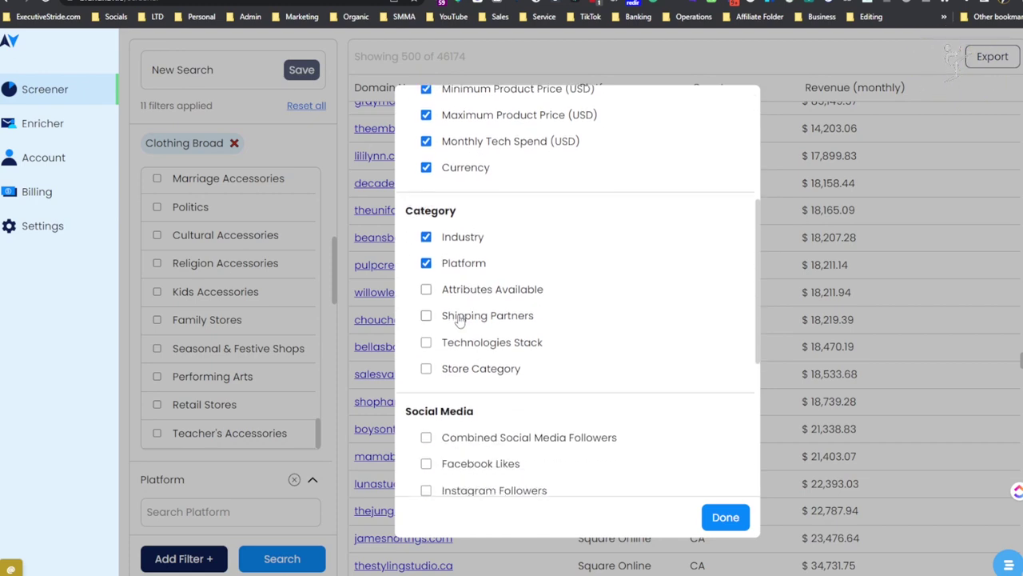
scroll(449, 352, down, 2)
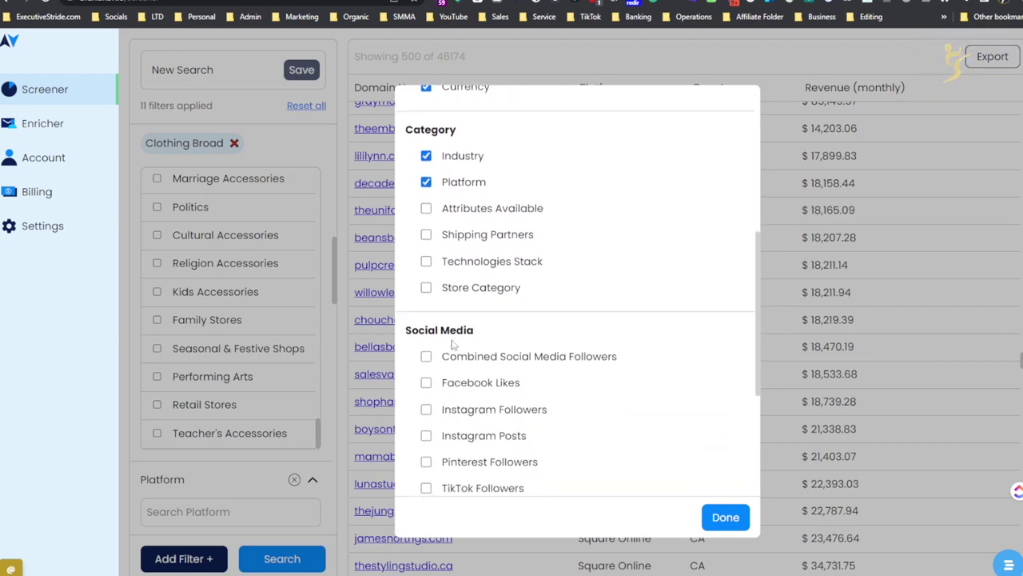
click(426, 263)
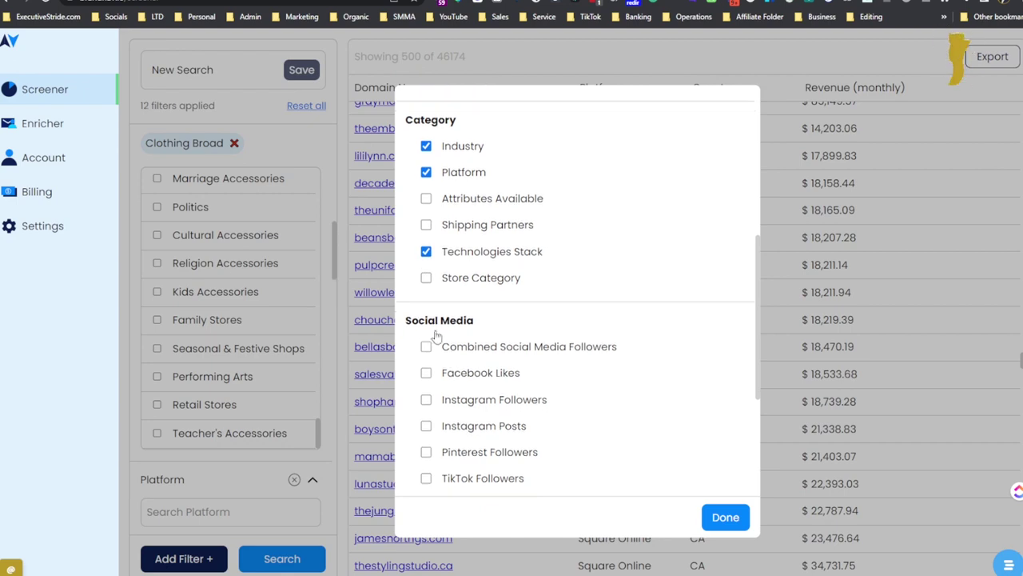
scroll(438, 319, down, 2)
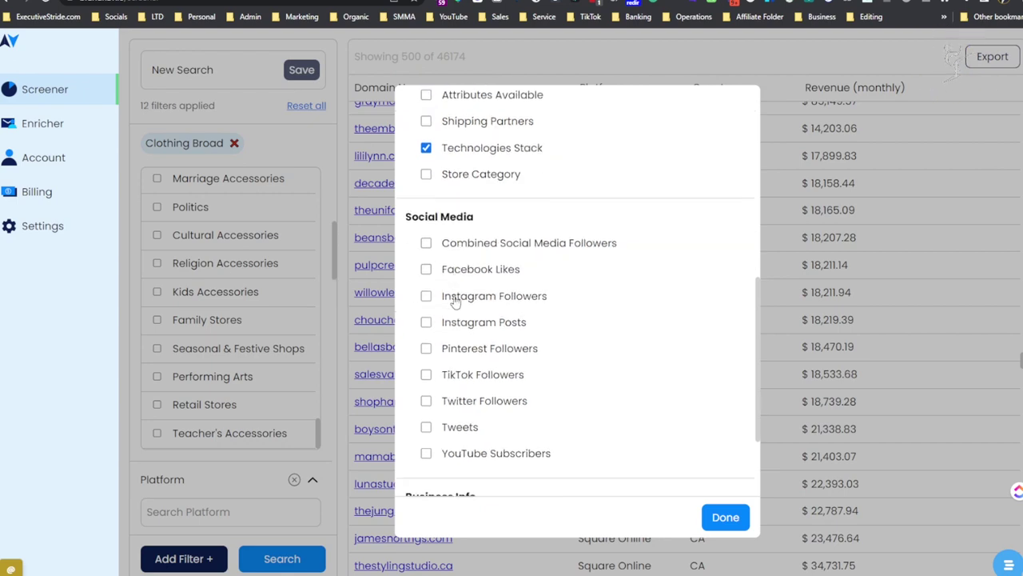
scroll(464, 295, down, 4)
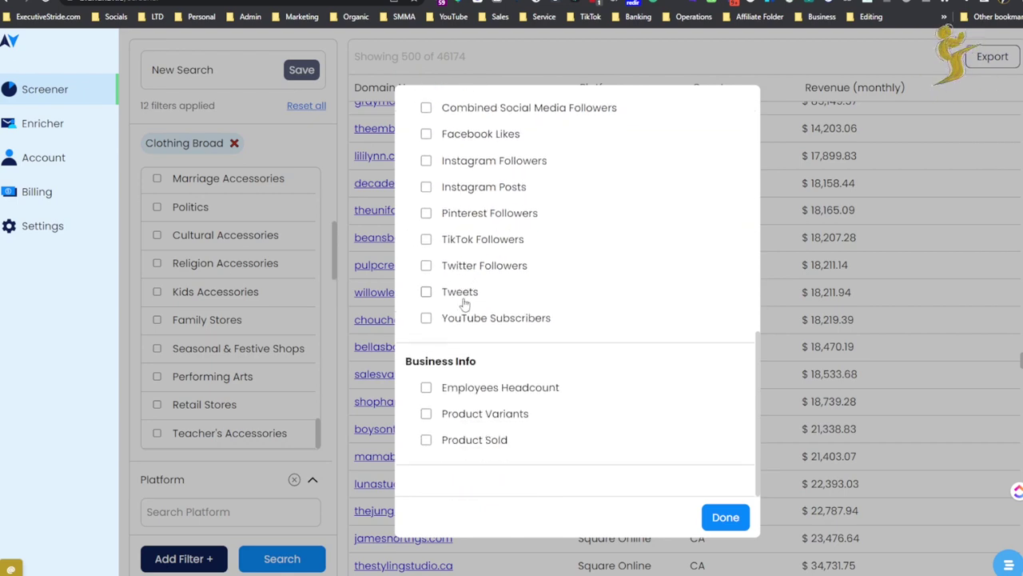
click(466, 393)
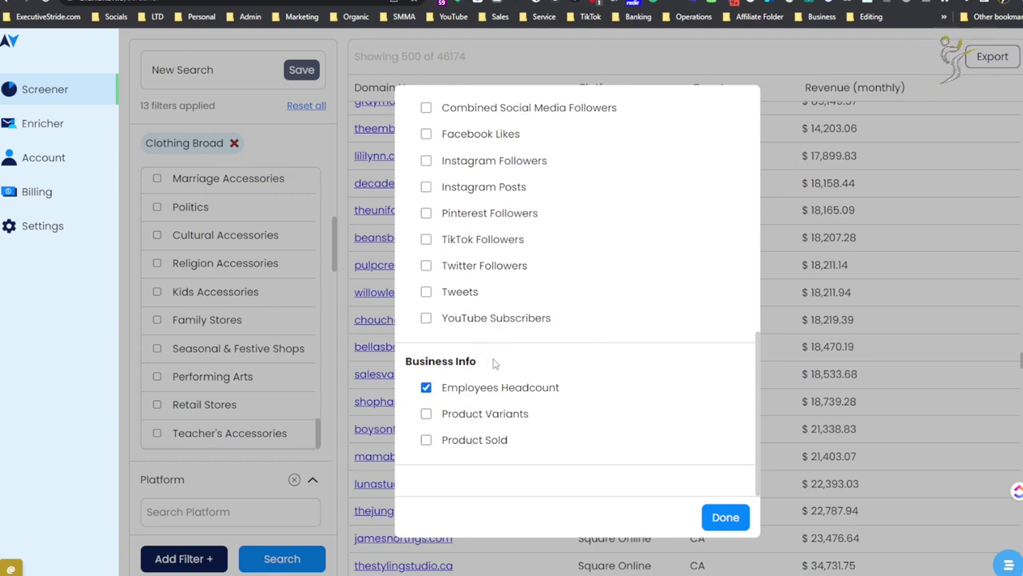
scroll(494, 363, up, 3)
- Close the filter chooser and scroll through the screener's filter panel
click(734, 517)
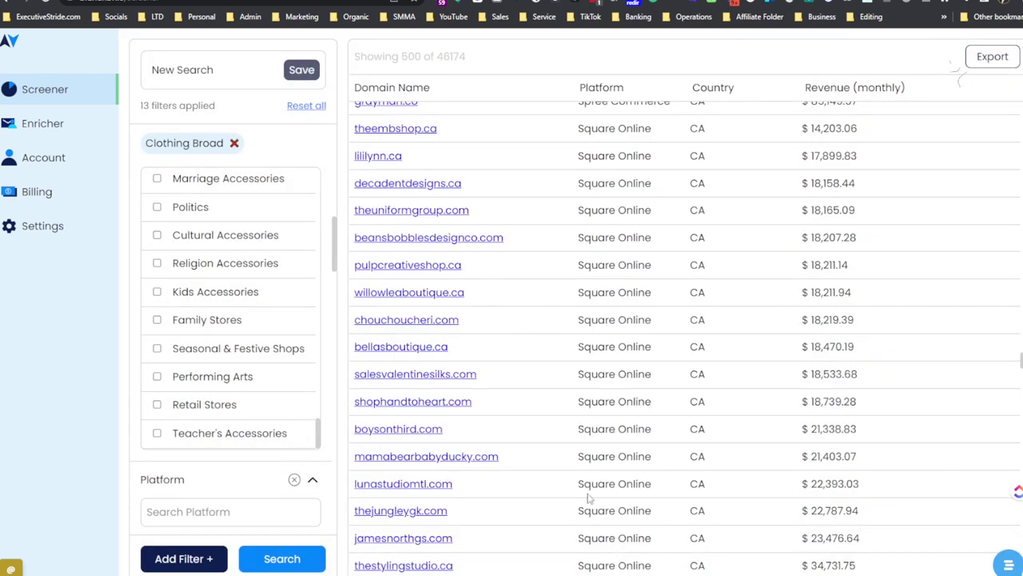
scroll(184, 339, up, 5)
scroll(232, 240, up, 5)
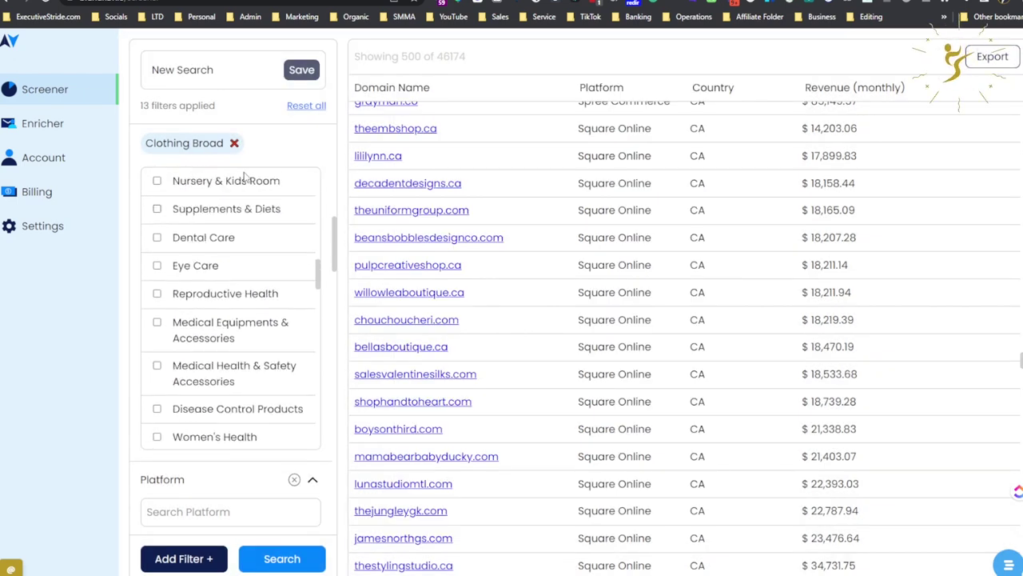
scroll(240, 200, up, 5)
scroll(259, 164, up, 5)
scroll(260, 164, up, 5)
scroll(257, 167, up, 1)
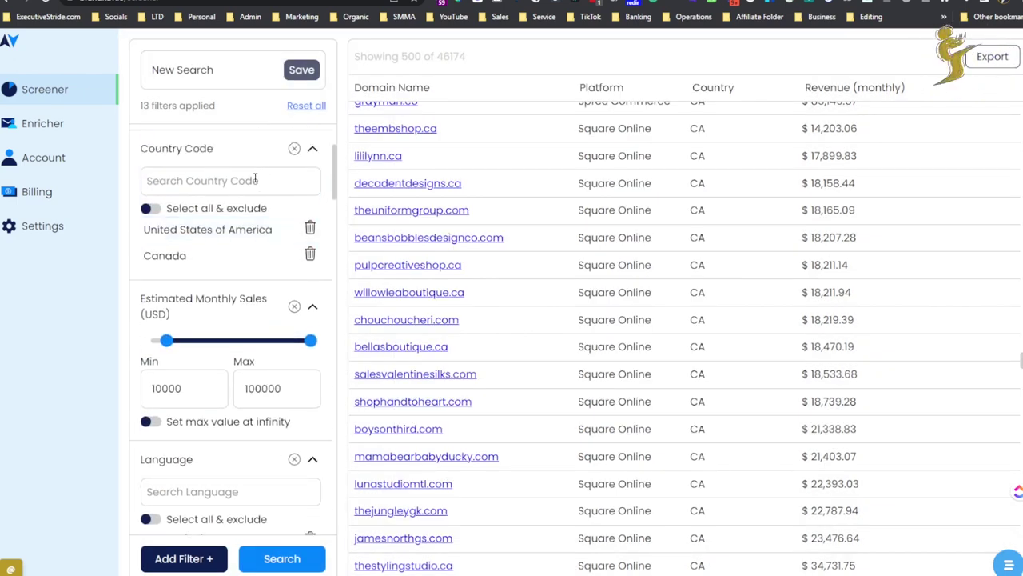
scroll(256, 180, down, 3)
scroll(255, 190, down, 4)
scroll(222, 194, down, 5)
scroll(279, 174, down, 5)
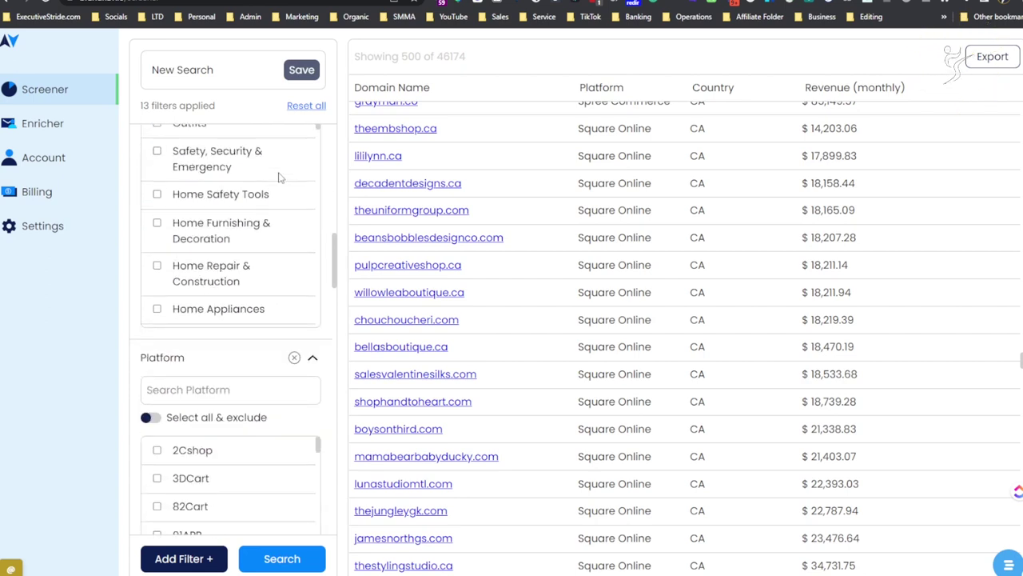
scroll(256, 360, down, 2)
scroll(240, 376, down, 3)
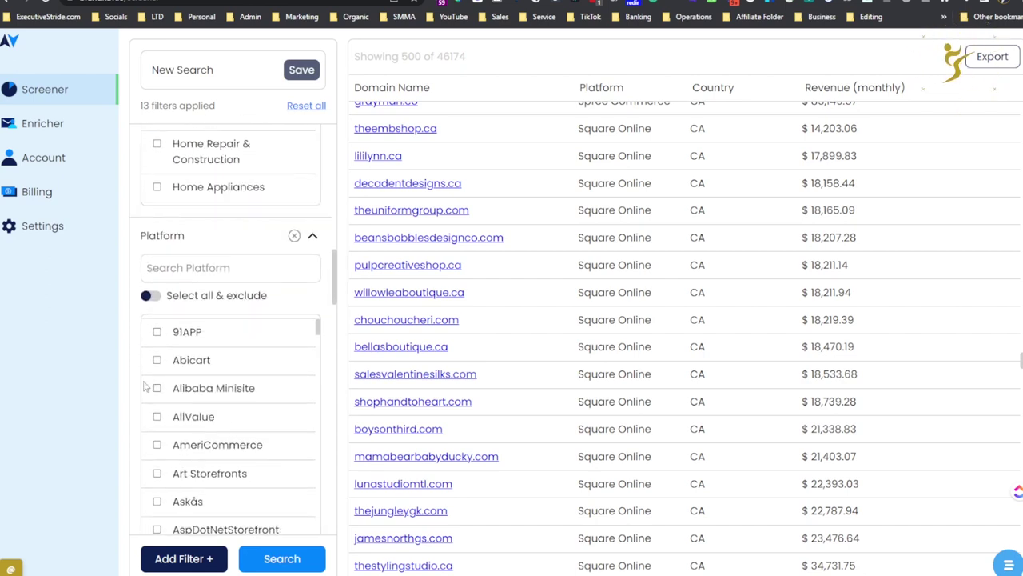
scroll(231, 429, down, 1)
scroll(228, 384, down, 3)
scroll(228, 366, down, 3)
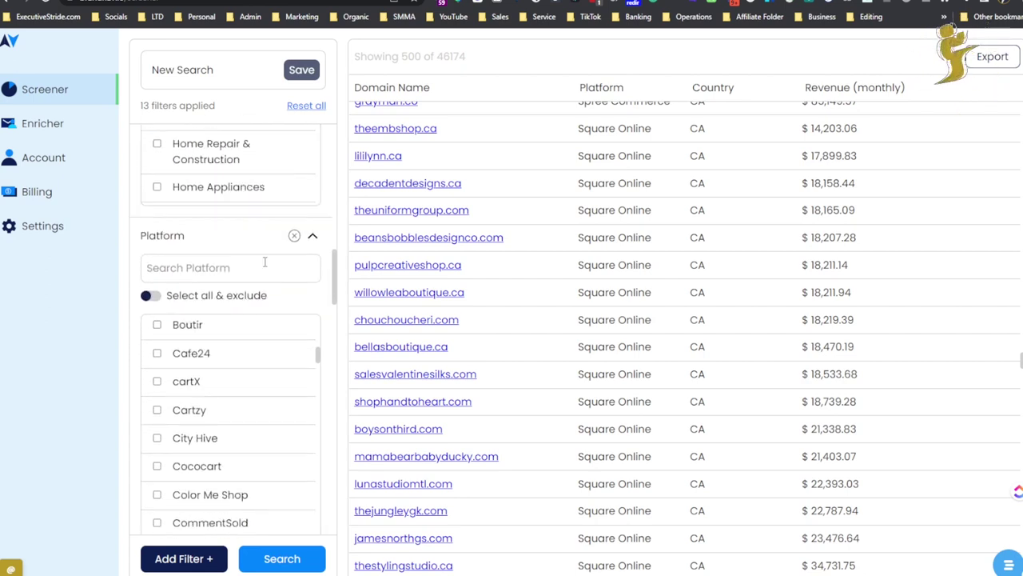
- Search the Platform list for 'shop' and tick Shopify
text(sh)
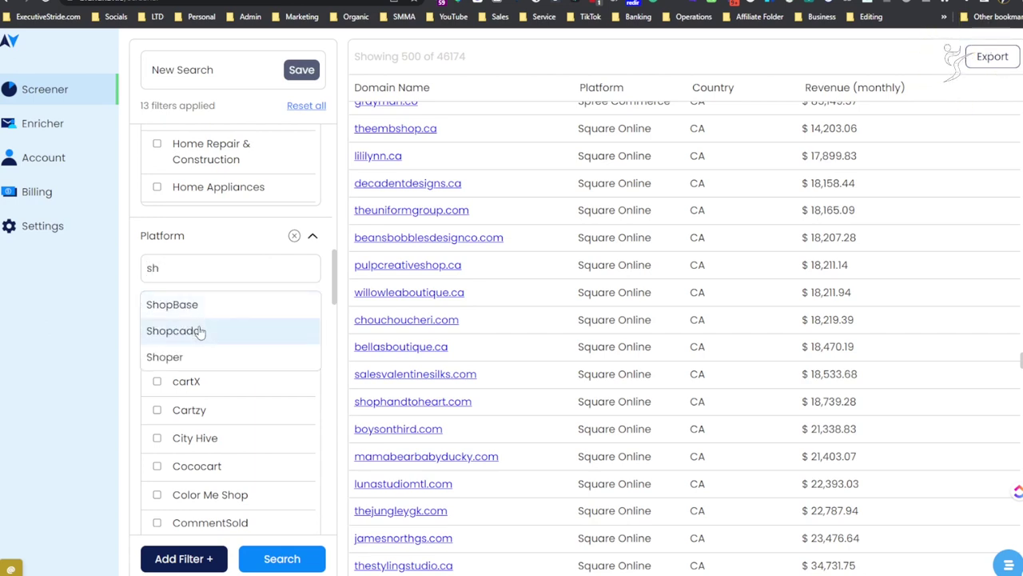
text(op)
scroll(200, 328, down, 1)
scroll(205, 342, down, 3)
scroll(216, 336, down, 2)
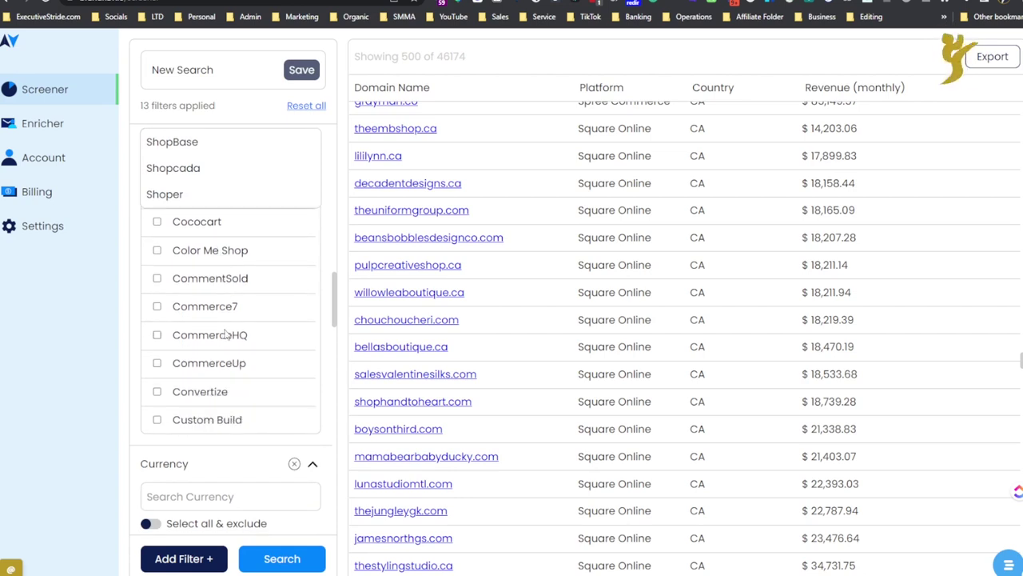
scroll(232, 332, down, 3)
scroll(237, 329, down, 3)
scroll(237, 328, down, 2)
scroll(237, 328, down, 2)
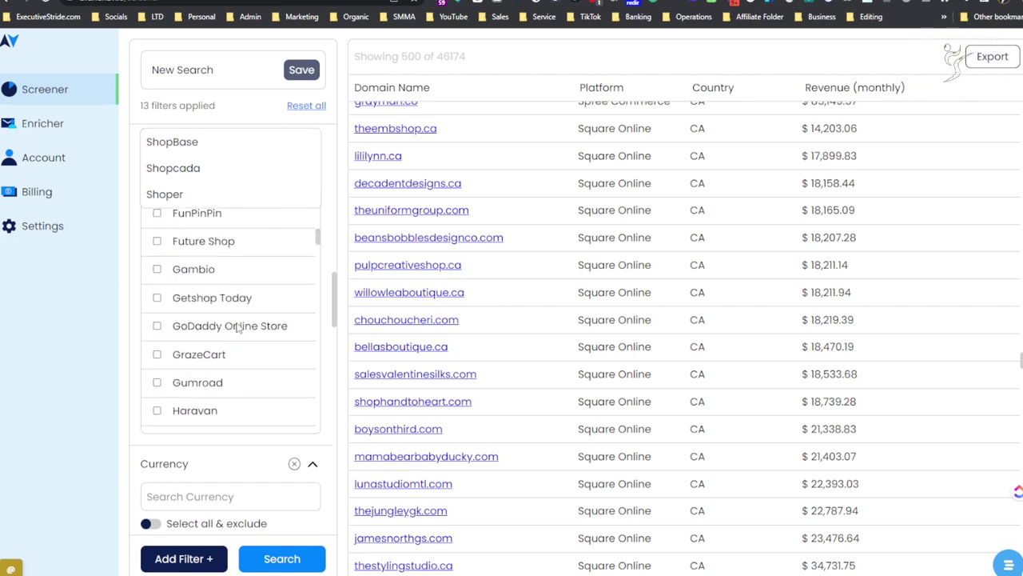
scroll(237, 326, down, 3)
scroll(237, 327, down, 3)
scroll(236, 327, down, 3)
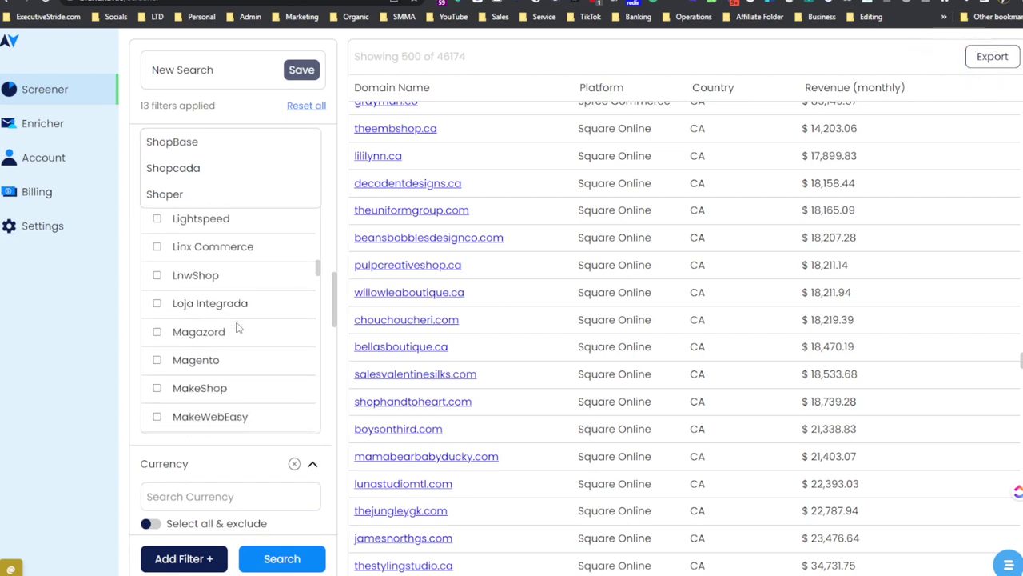
scroll(237, 328, down, 2)
scroll(236, 329, down, 3)
scroll(236, 329, down, 3)
scroll(235, 328, down, 4)
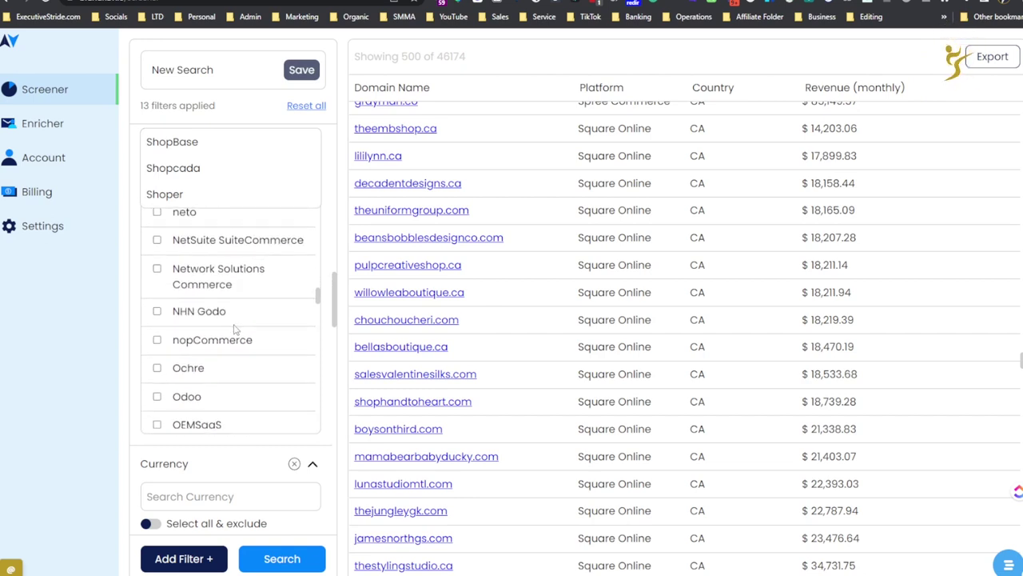
scroll(235, 329, down, 3)
scroll(235, 329, down, 3)
scroll(235, 329, down, 2)
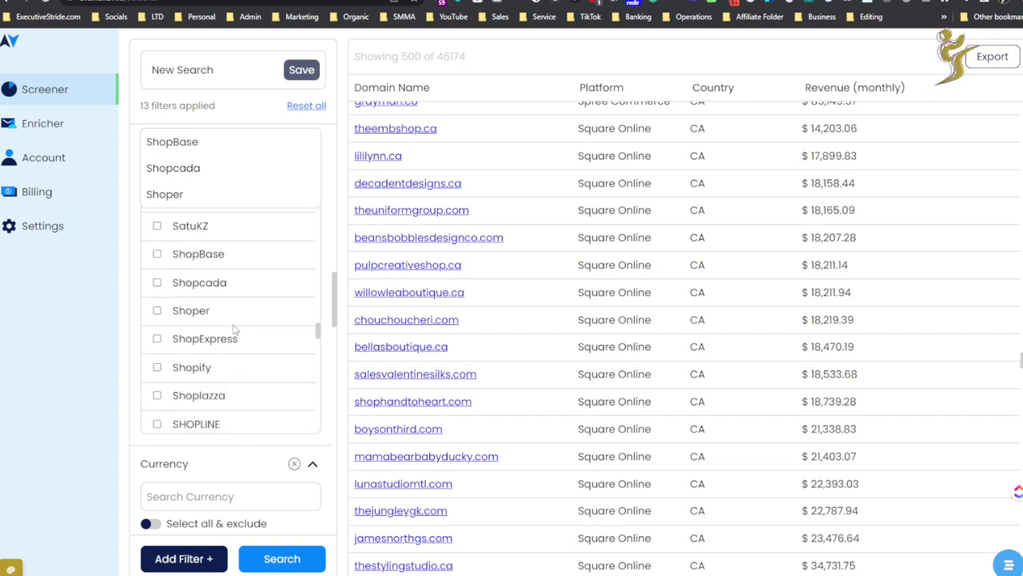
click(205, 364)
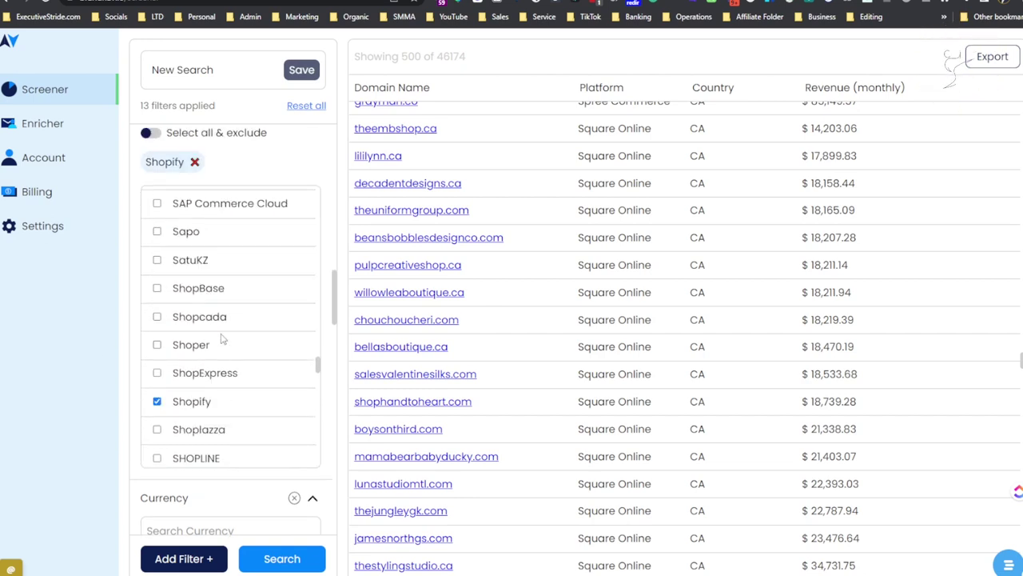
- Tick WooCommerce in the Platform filter list
scroll(224, 340, down, 2)
scroll(222, 320, down, 2)
scroll(207, 368, down, 1)
scroll(170, 464, down, 2)
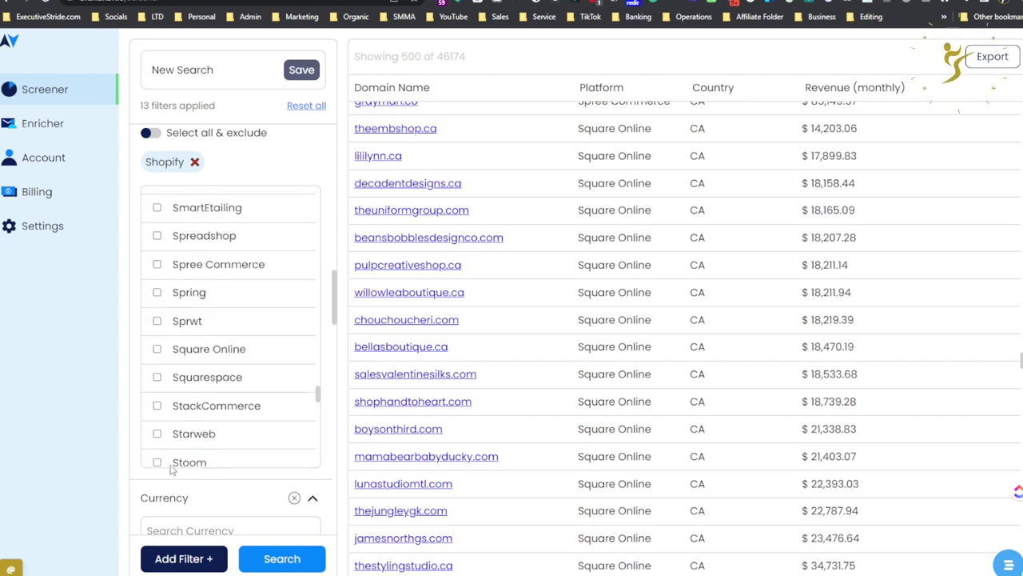
scroll(171, 470, down, 3)
scroll(416, 480, down, 3)
scroll(281, 502, down, 3)
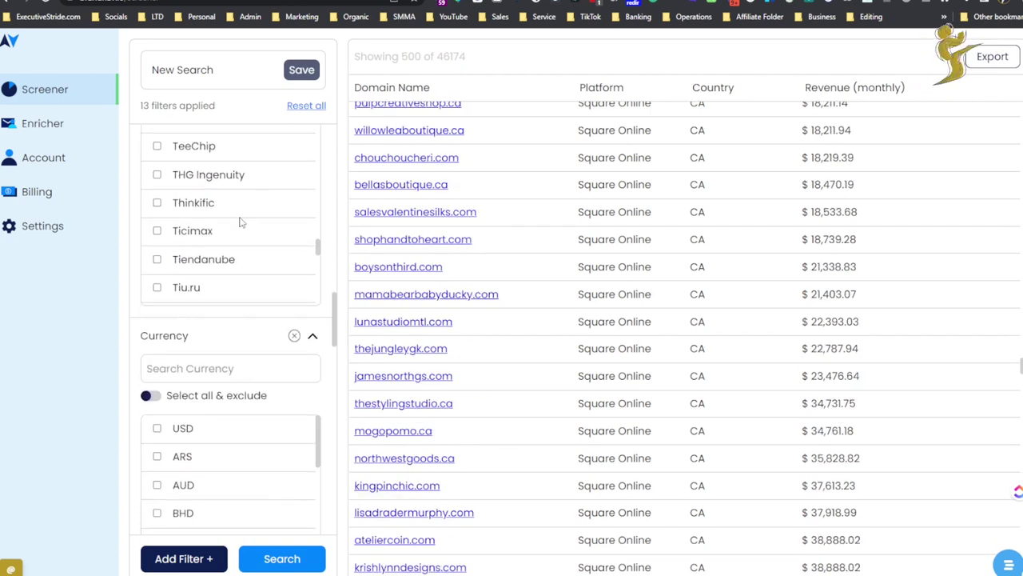
scroll(265, 313, down, 2)
scroll(264, 312, down, 2)
scroll(264, 308, down, 2)
scroll(265, 304, down, 2)
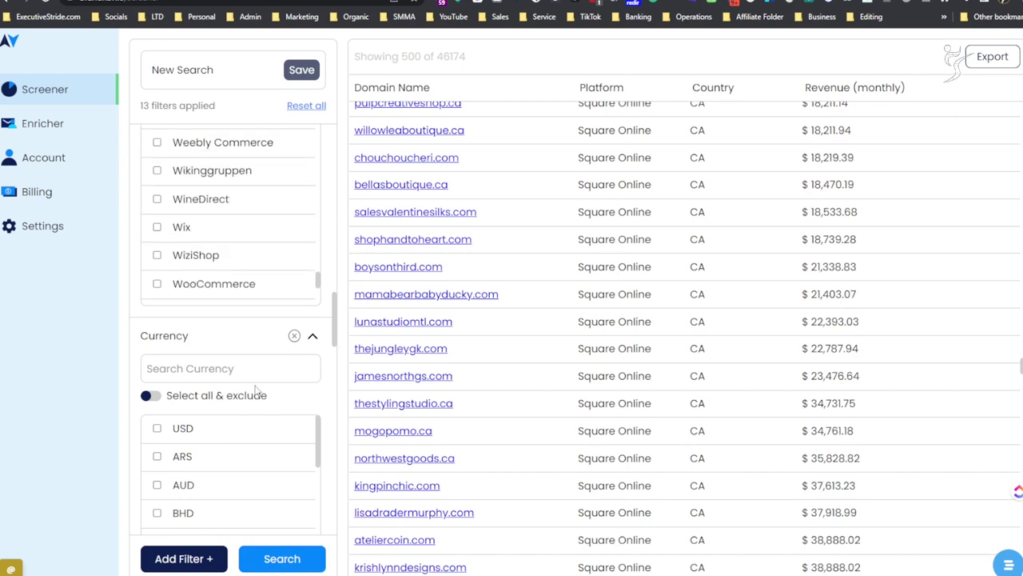
scroll(256, 389, down, 2)
scroll(253, 224, up, 2)
scroll(246, 308, down, 2)
scroll(244, 305, down, 1)
scroll(244, 304, down, 1)
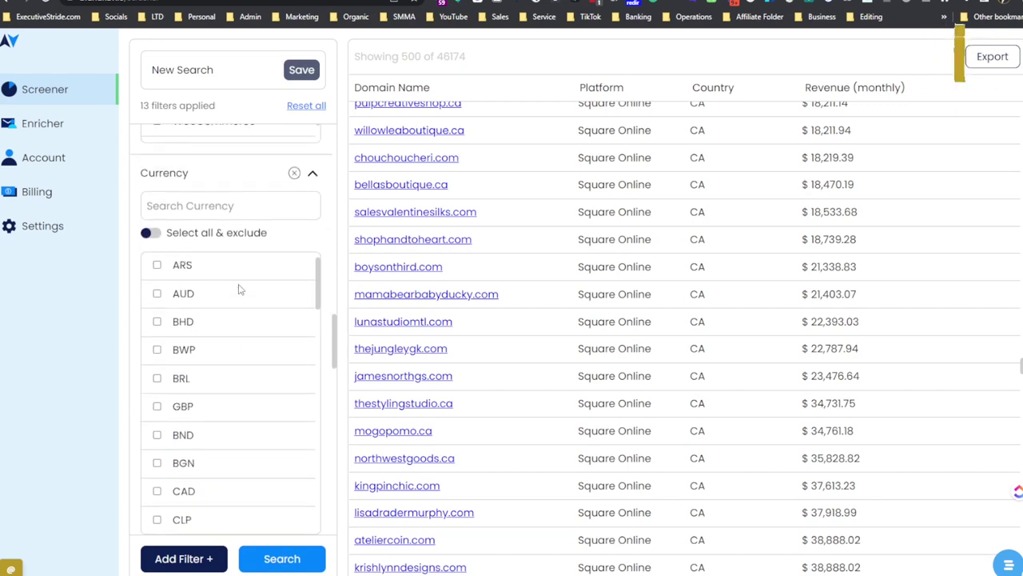
scroll(240, 264, up, 2)
scroll(240, 220, up, 2)
scroll(206, 232, down, 1)
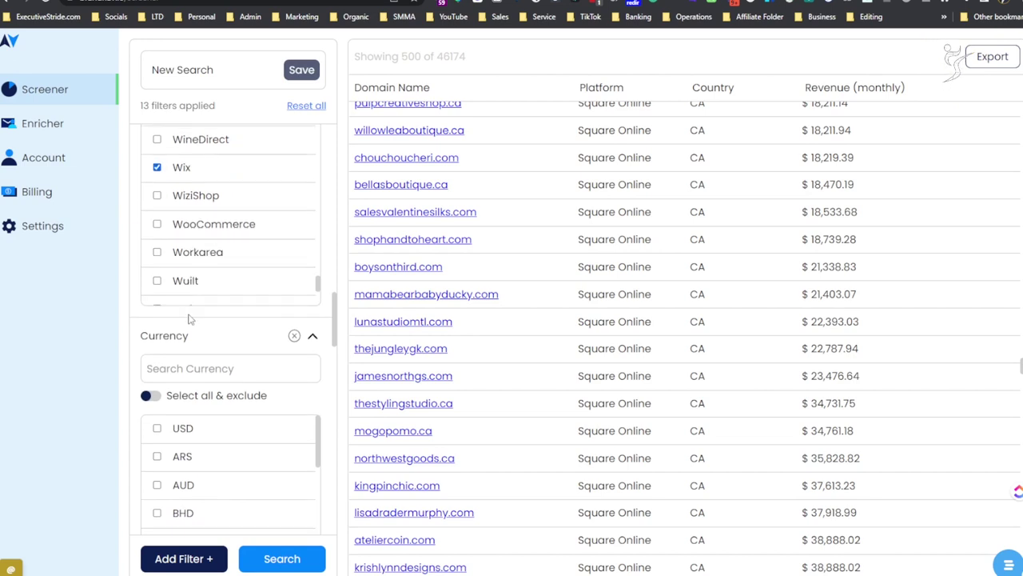
scroll(212, 212, down, 1)
click(206, 168)
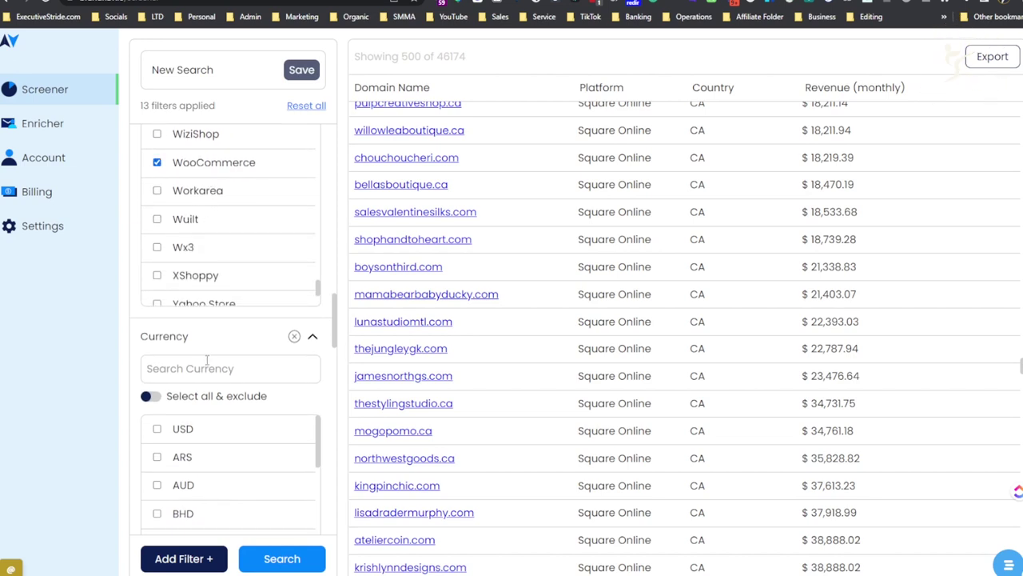
scroll(207, 356, down, 1)
scroll(206, 320, down, 2)
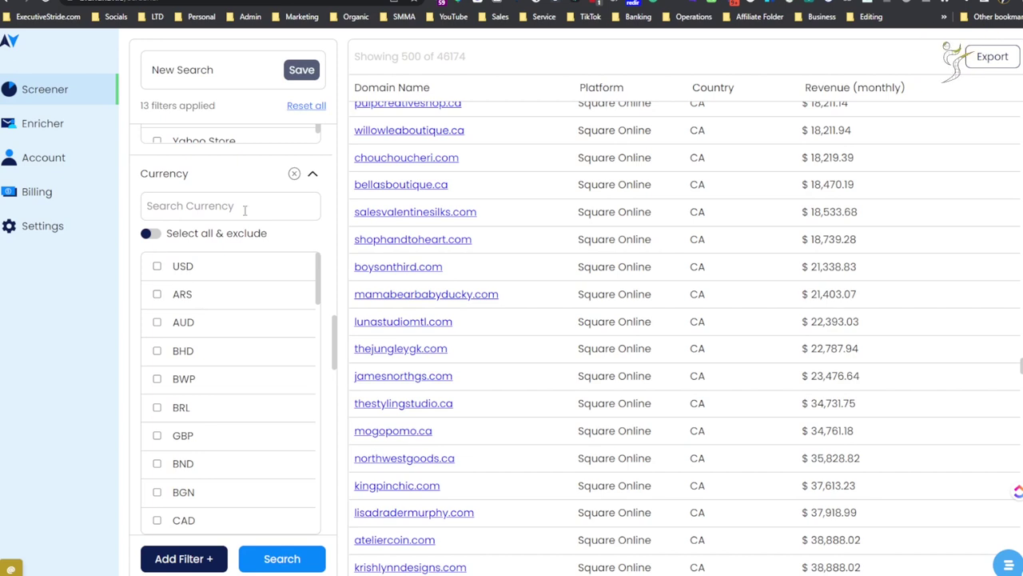
- Remove the Currency, Monthly Tech Spend, and Maximum, Minimum and Avg Product Price filters
click(295, 175)
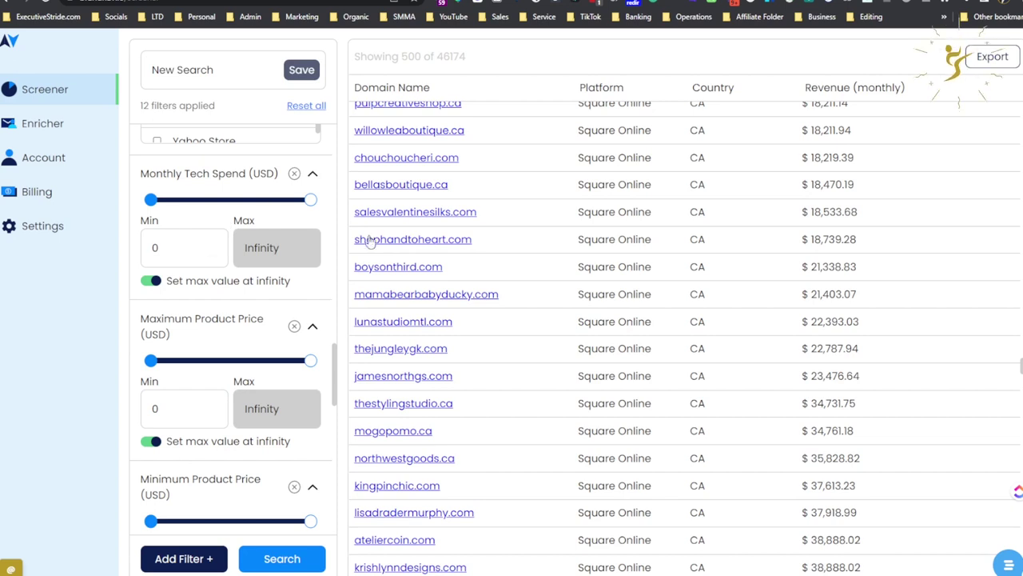
scroll(275, 208, down, 1)
scroll(274, 207, up, 1)
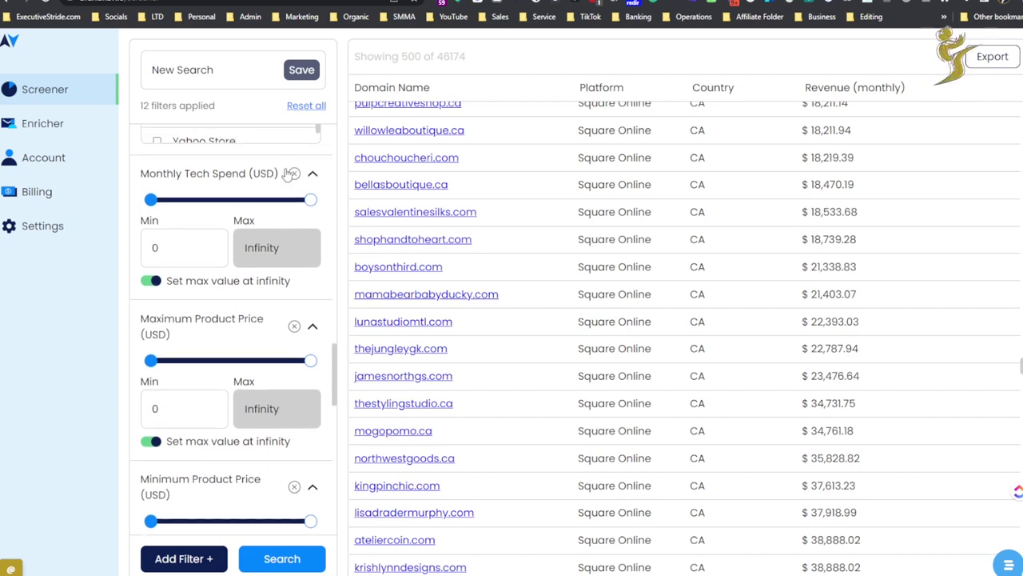
click(295, 173)
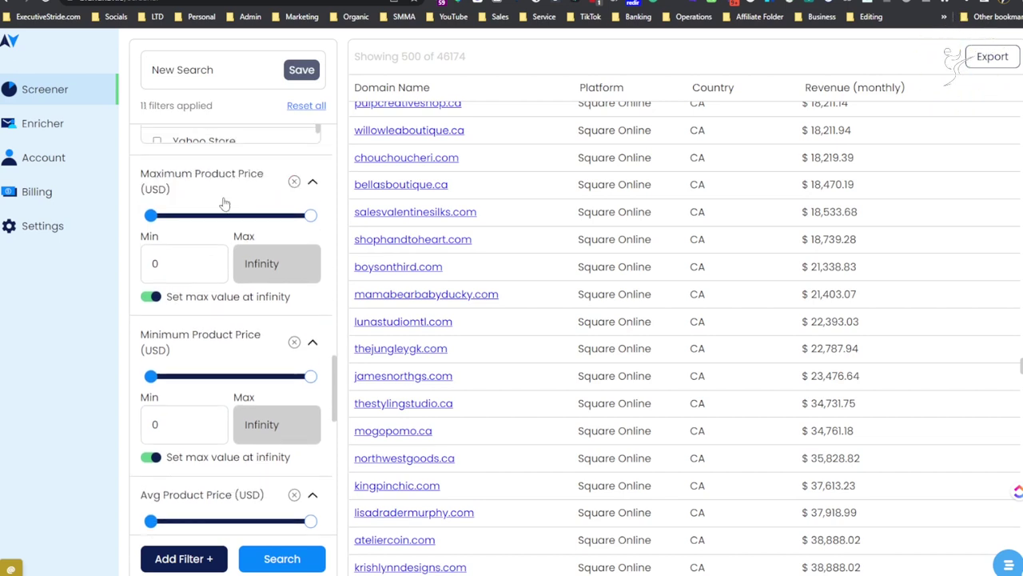
click(294, 182)
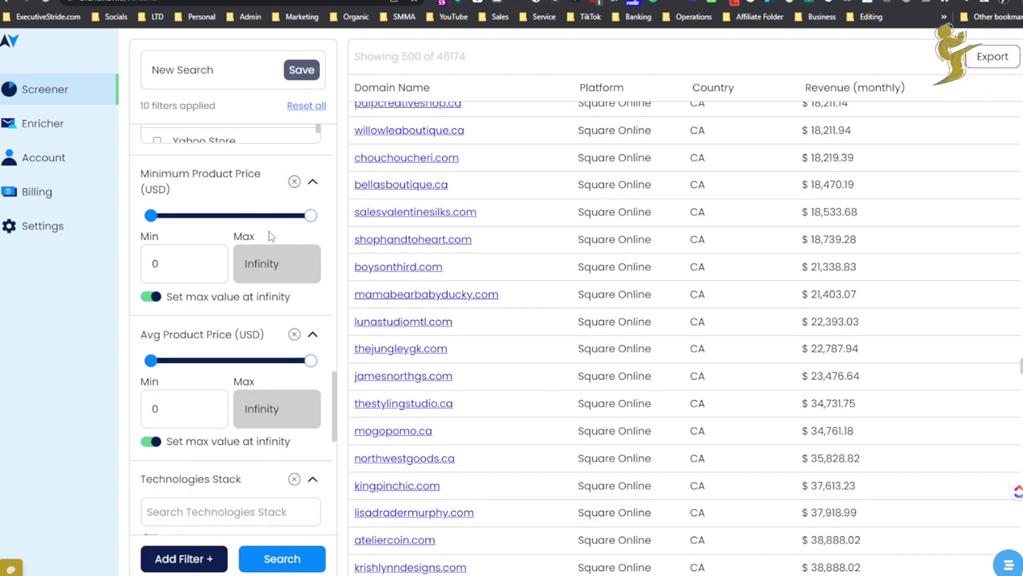
click(294, 183)
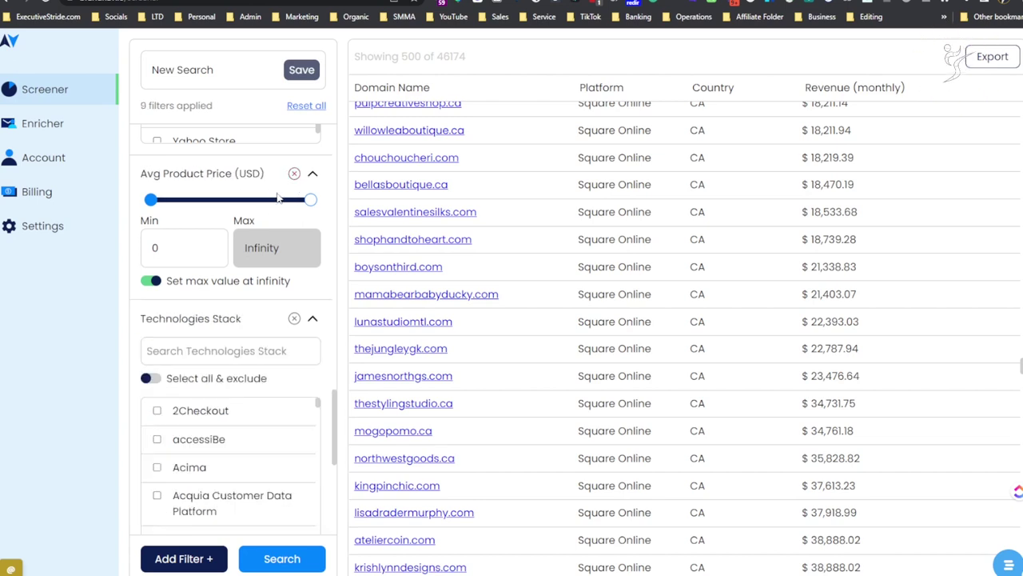
click(294, 174)
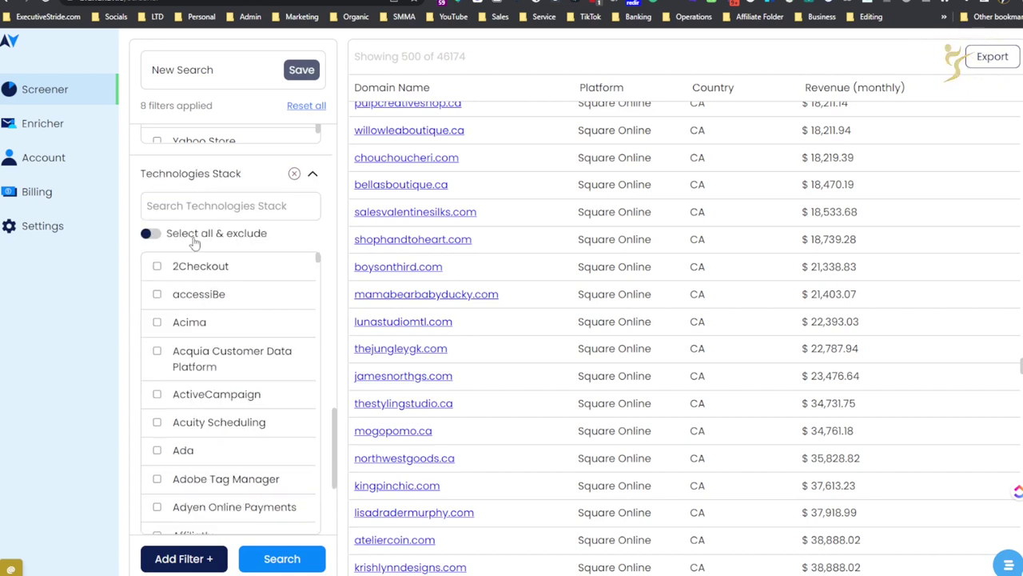
scroll(256, 251, down, 3)
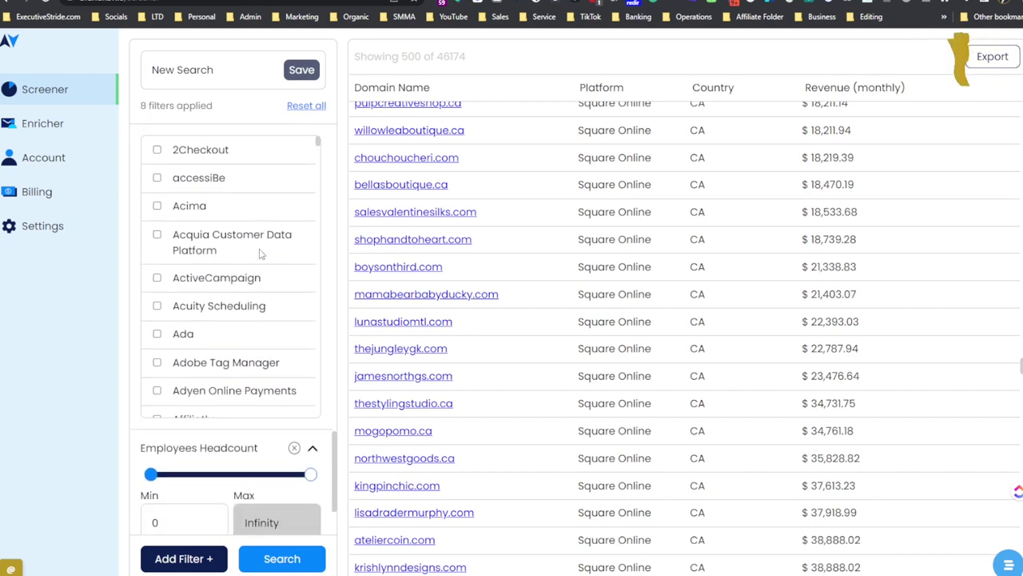
scroll(248, 248, down, 2)
scroll(240, 244, down, 1)
scroll(235, 241, down, 2)
scroll(191, 208, up, 1)
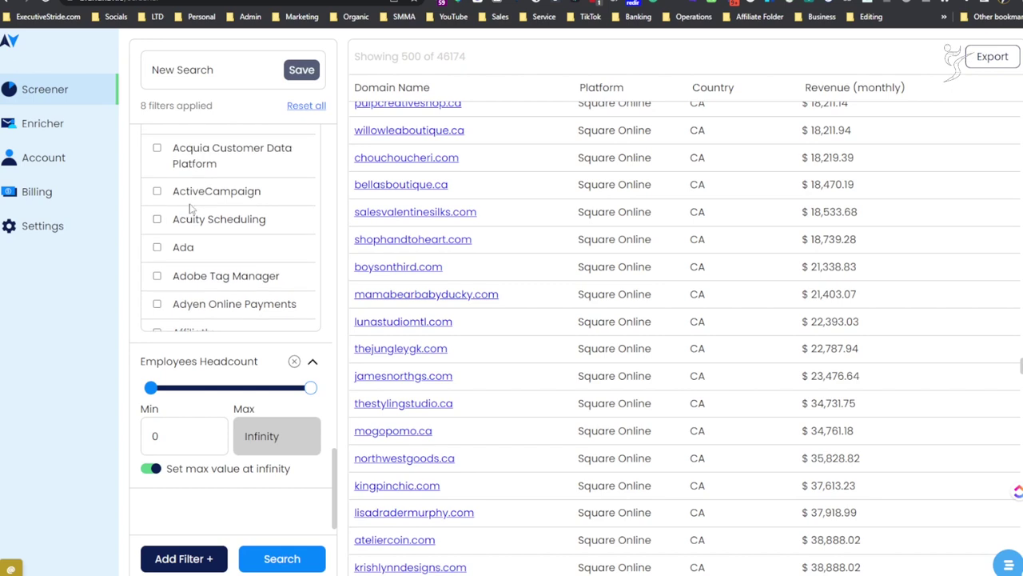
scroll(190, 232, down, 5)
scroll(190, 236, down, 5)
scroll(191, 240, down, 5)
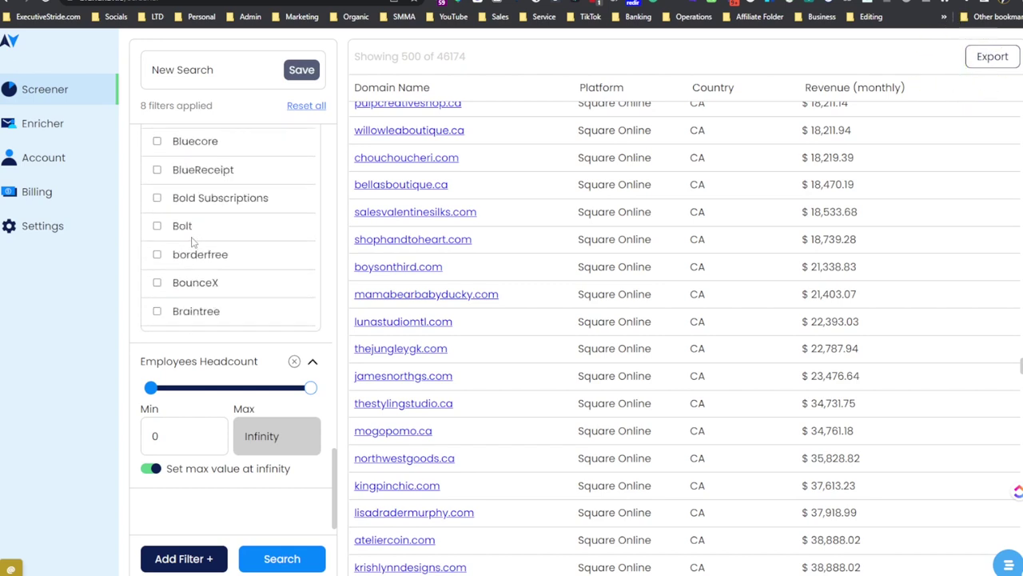
scroll(192, 243, down, 1)
scroll(192, 243, down, 5)
scroll(192, 244, down, 5)
scroll(193, 243, down, 3)
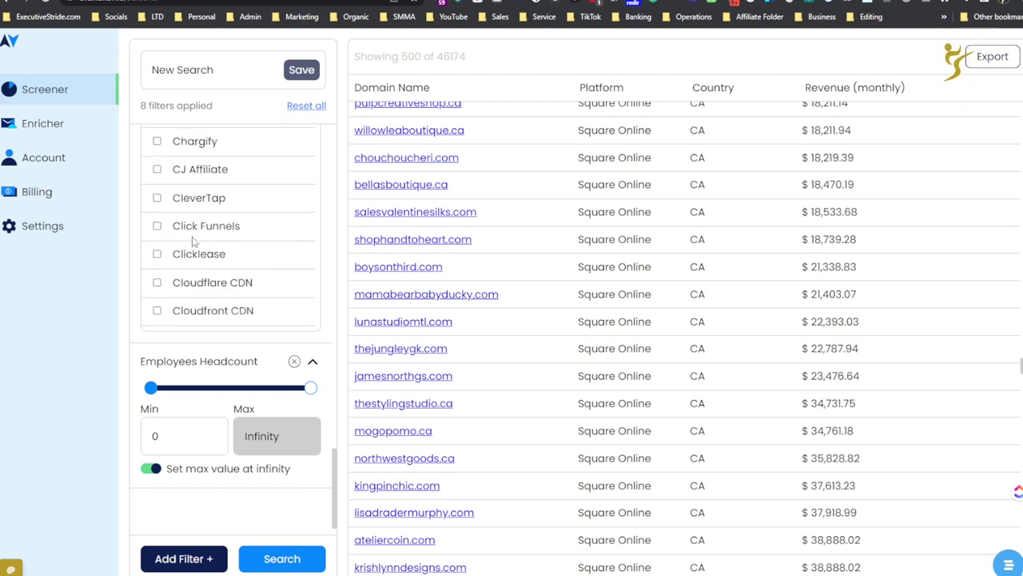
scroll(194, 243, down, 5)
scroll(194, 240, down, 5)
scroll(200, 236, down, 5)
scroll(201, 235, down, 5)
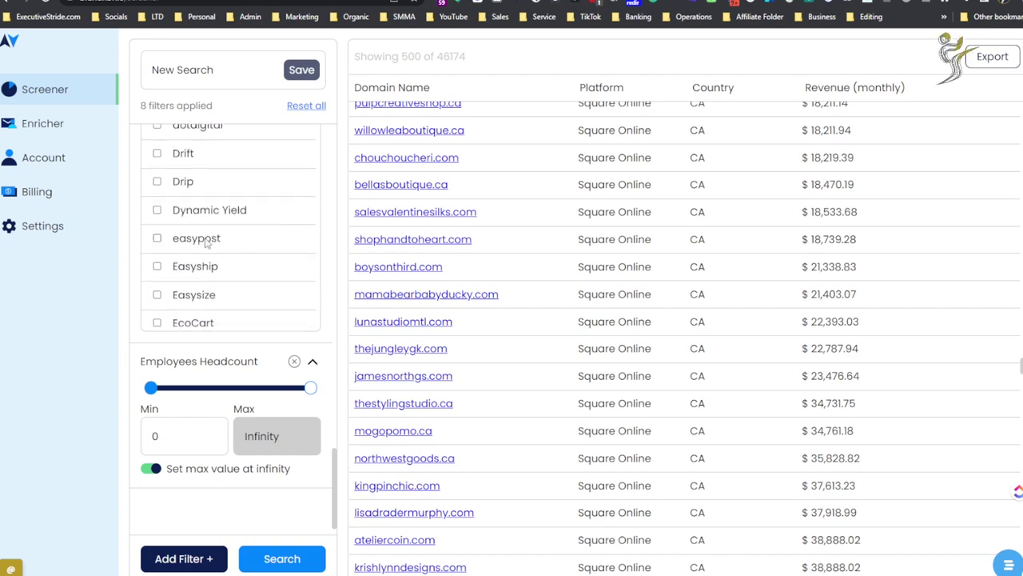
scroll(204, 233, down, 5)
scroll(209, 233, down, 5)
scroll(228, 236, down, 5)
scroll(235, 240, down, 2)
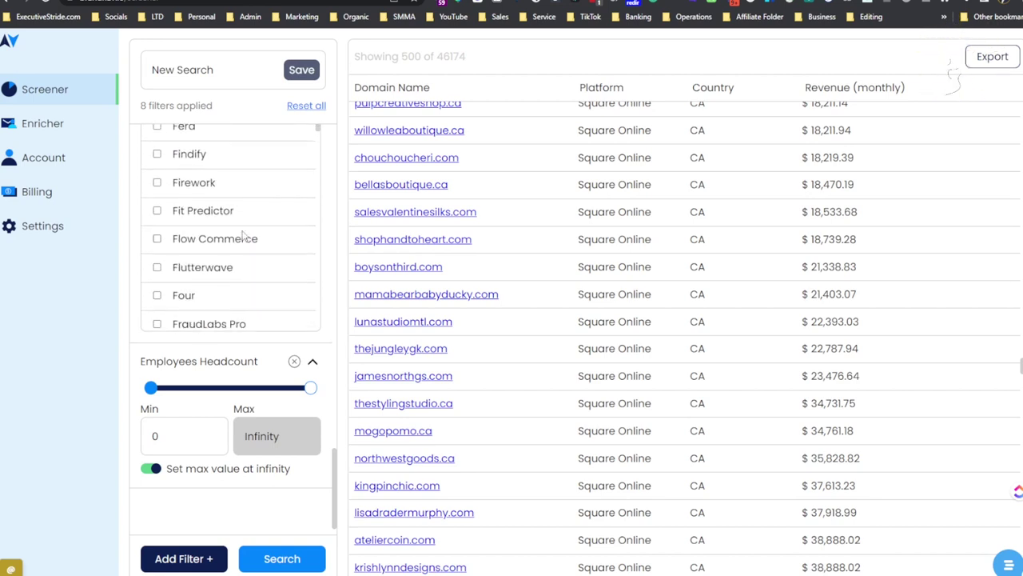
scroll(225, 266, down, 5)
scroll(228, 265, down, 5)
scroll(231, 264, down, 5)
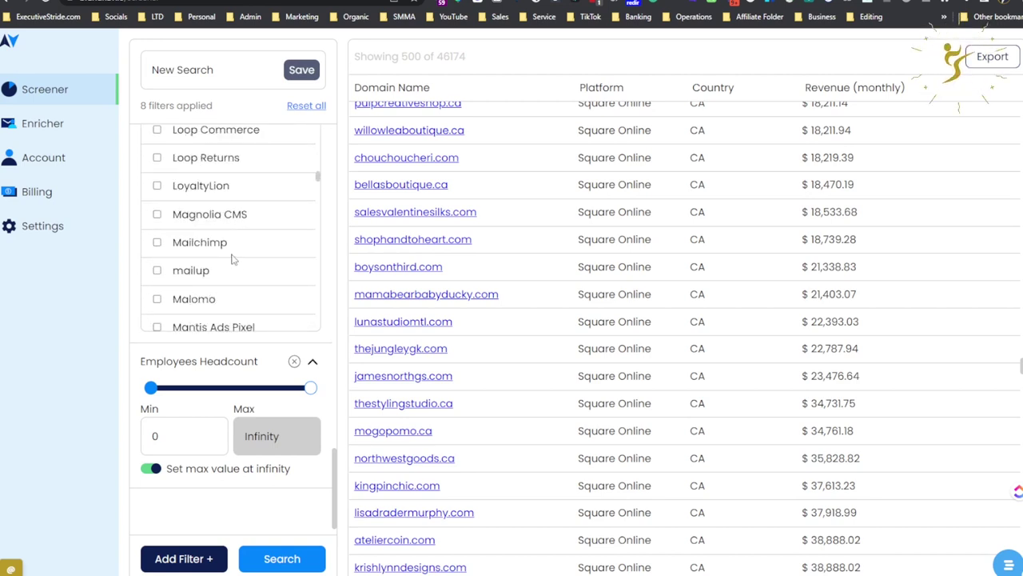
scroll(232, 259, down, 5)
scroll(232, 257, down, 5)
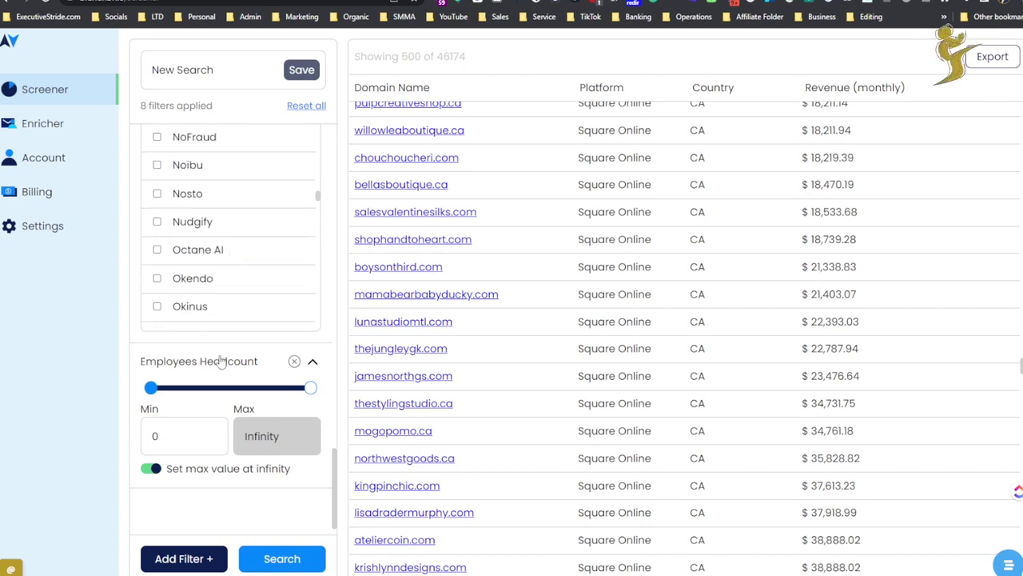
scroll(223, 365, down, 1)
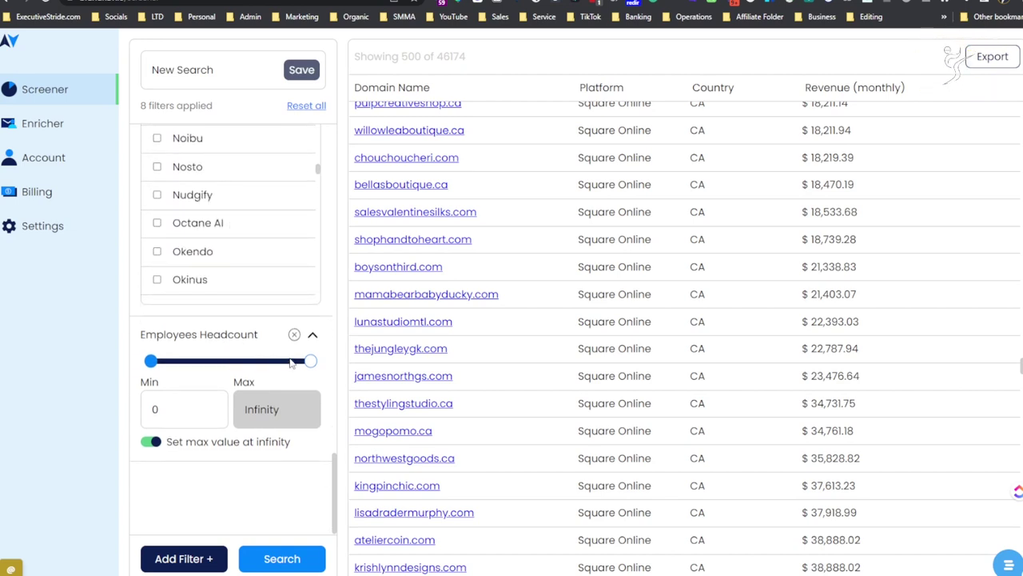
- Cap Employees Headcount at 0–50, rerun the search, and open newtonestudios.ca
click(152, 442)
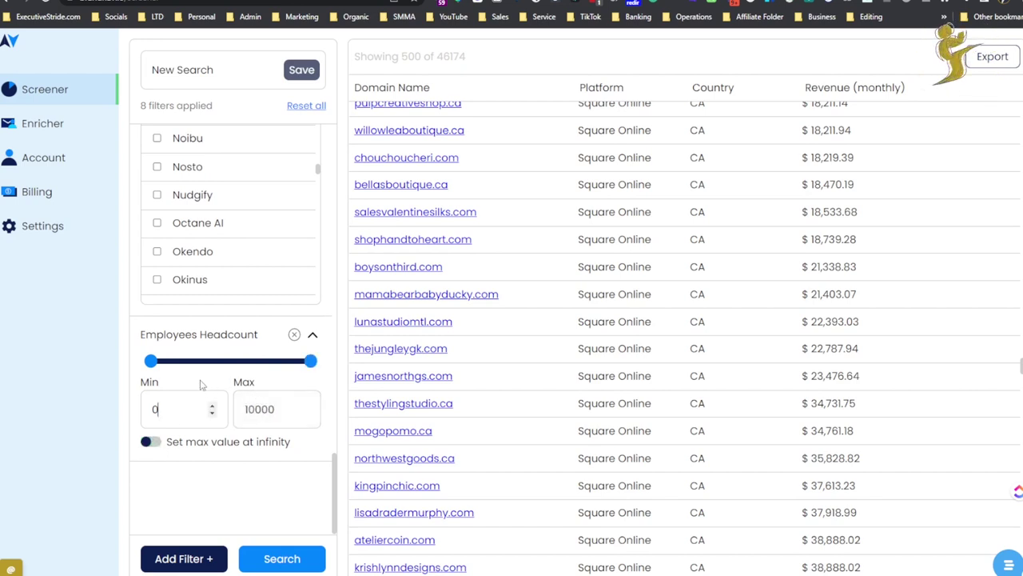
double_click(175, 408)
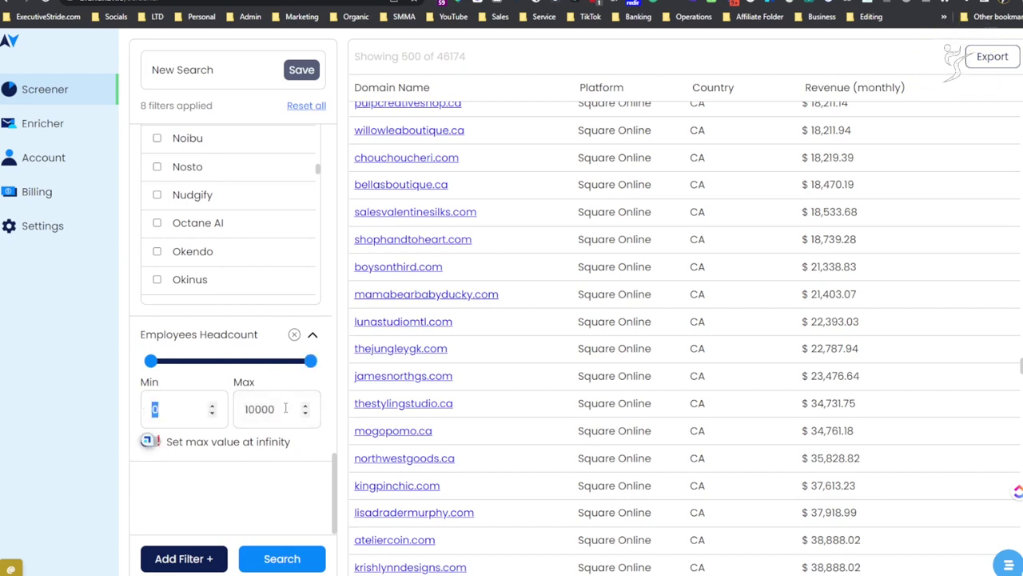
key(Tab)
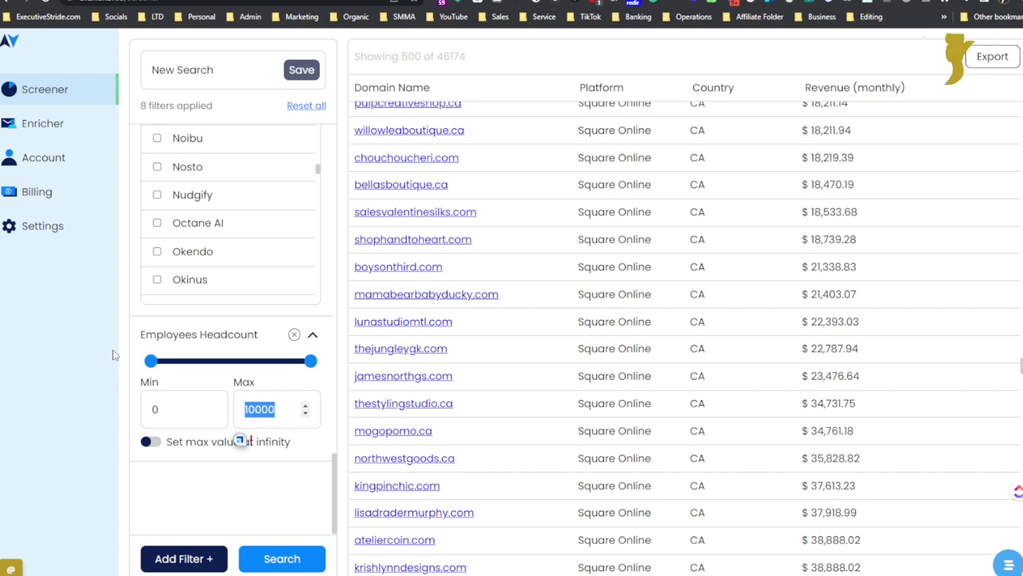
text(50)
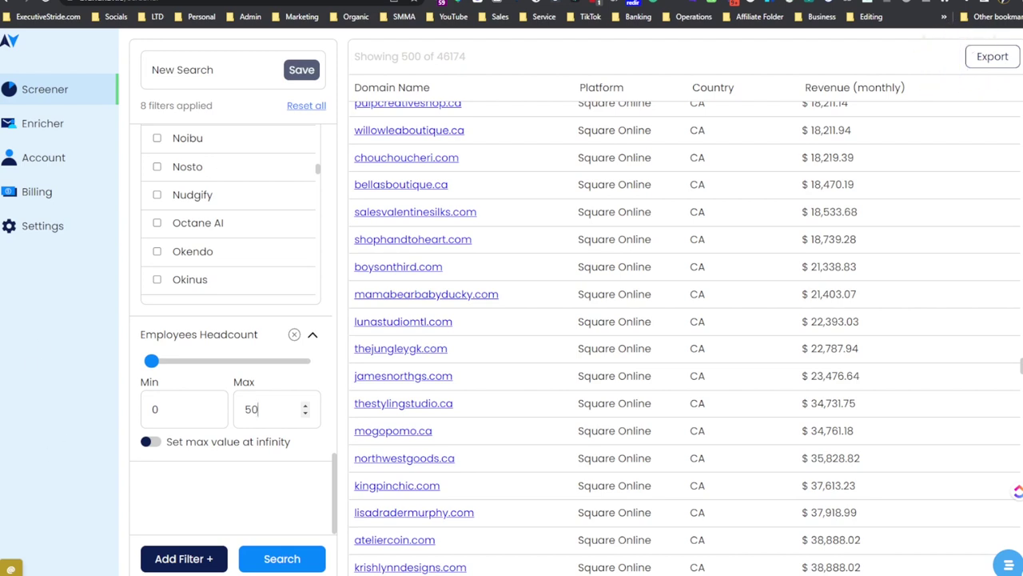
click(277, 564)
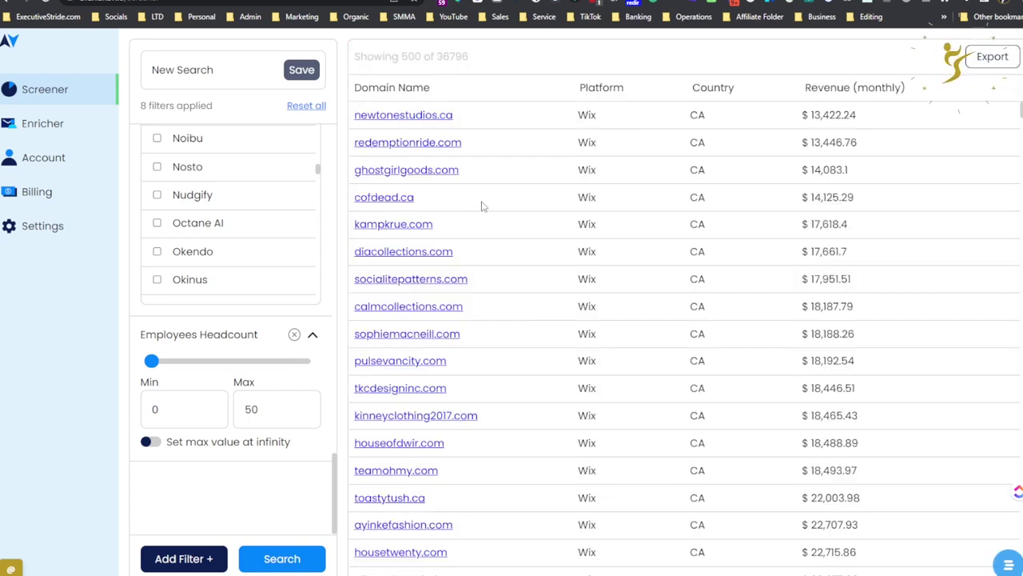
click(440, 117)
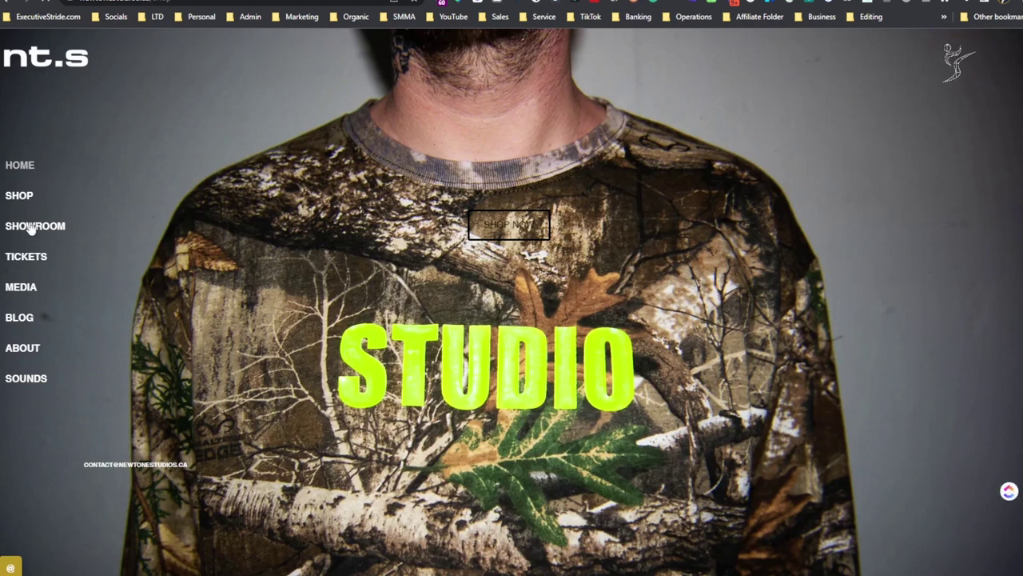
- Open a listed store's Shop page and browse its products
click(19, 195)
scroll(336, 273, down, 3)
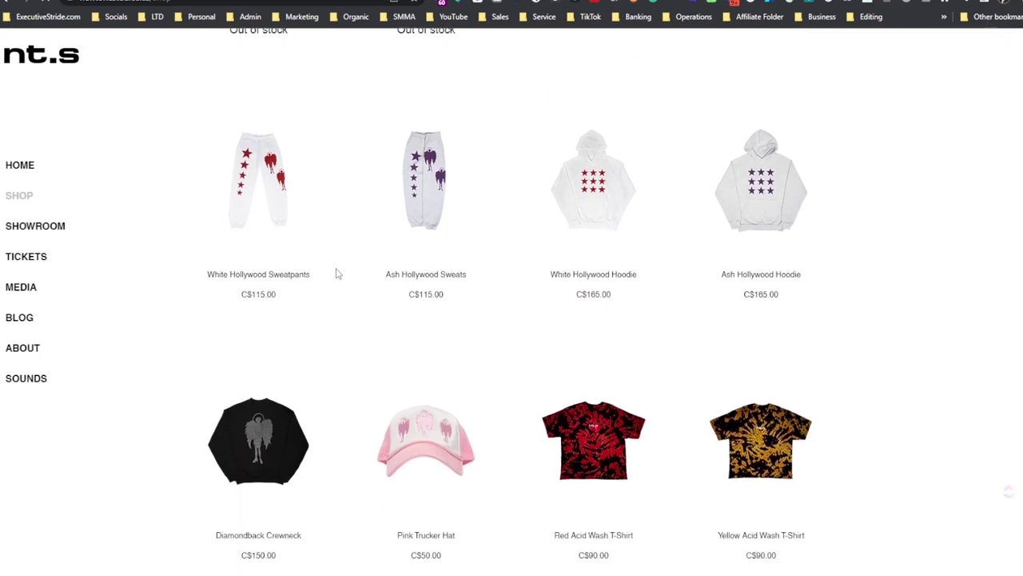
scroll(336, 273, down, 5)
scroll(335, 272, down, 2)
scroll(352, 256, down, 2)
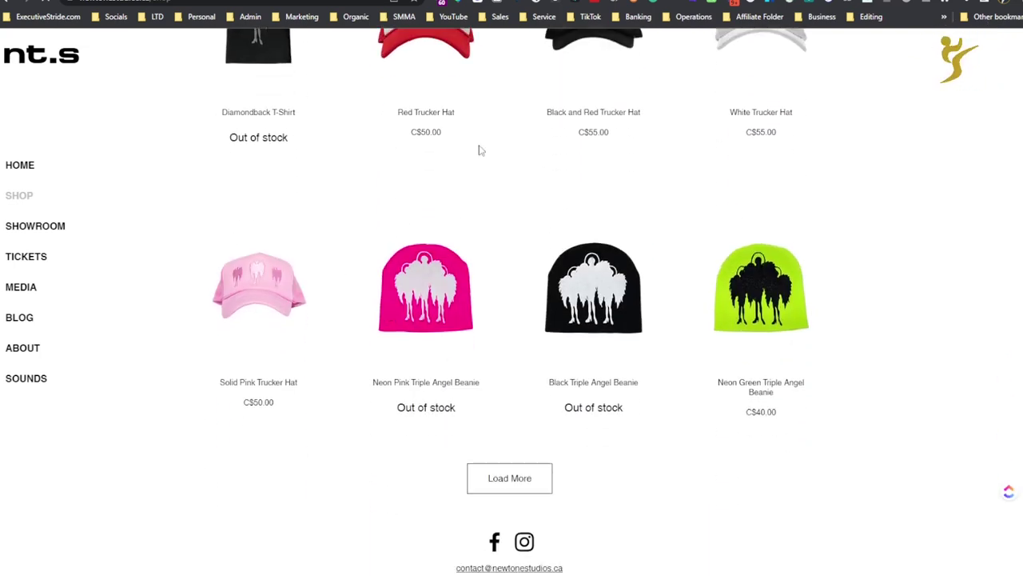
- Look over another store's homepage, then close that store tab
key(ctrl+Tab)
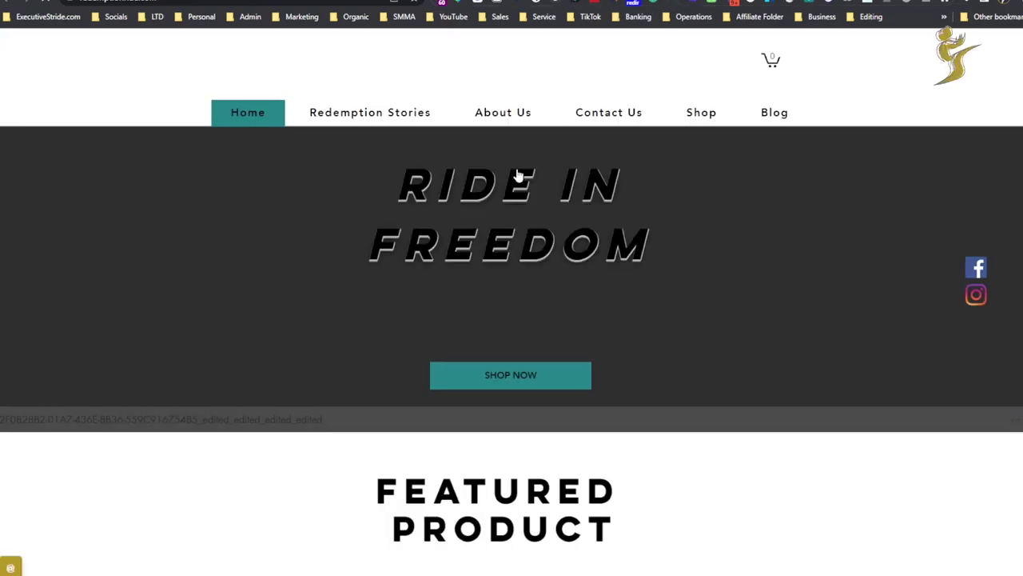
scroll(520, 208, down, 4)
scroll(526, 230, down, 4)
scroll(526, 230, down, 2)
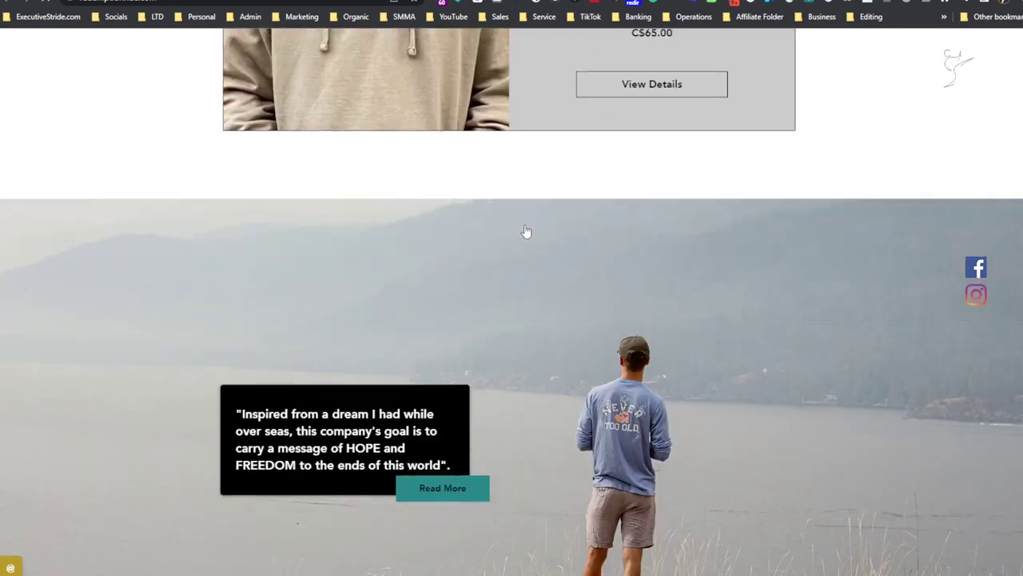
scroll(525, 231, down, 3)
key(Home)
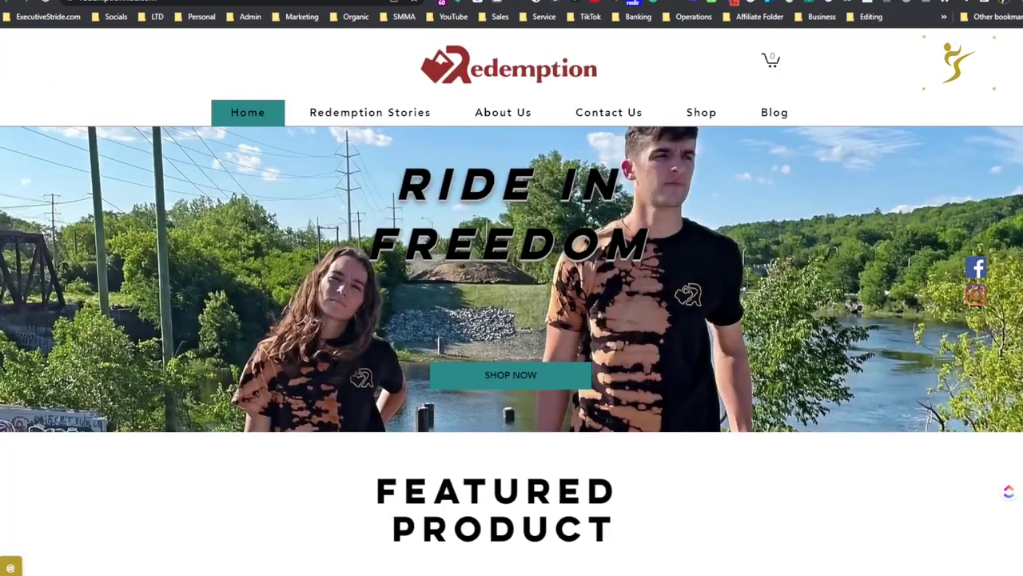
key(ctrl+w)
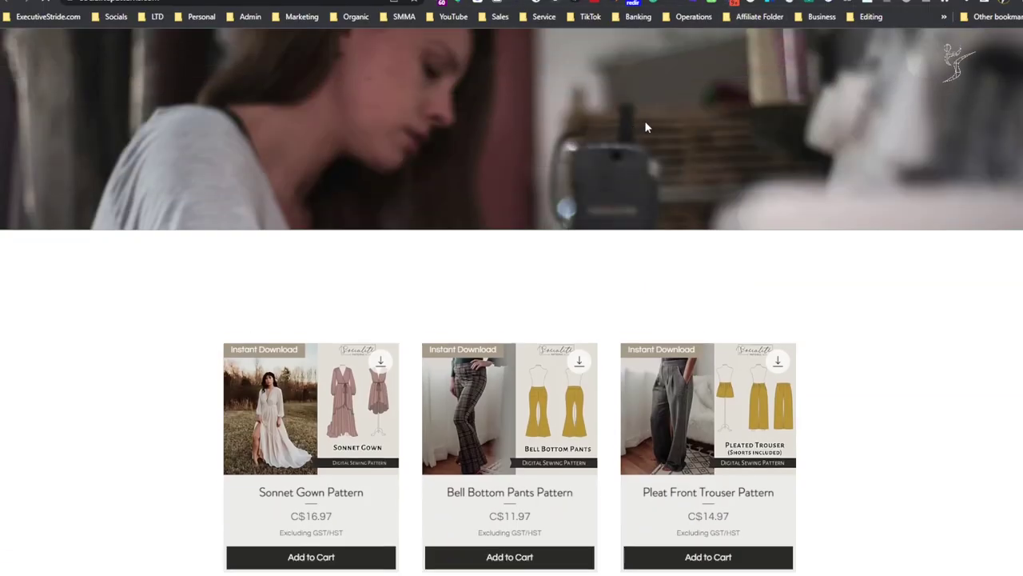
- Browse one more store site, then return to the BrandNav results at Canadian stores earning roughly $14,000–$26,000 monthly
scroll(645, 127, down, 1)
scroll(644, 128, down, 2)
scroll(645, 129, down, 5)
scroll(645, 132, down, 2)
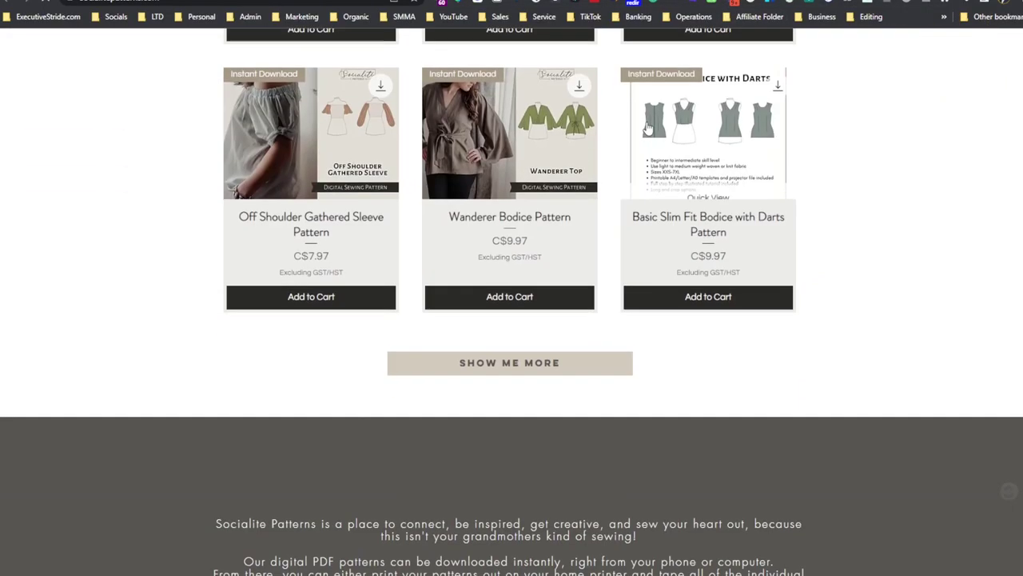
scroll(646, 129, down, 3)
scroll(648, 128, down, 6)
scroll(651, 124, down, 4)
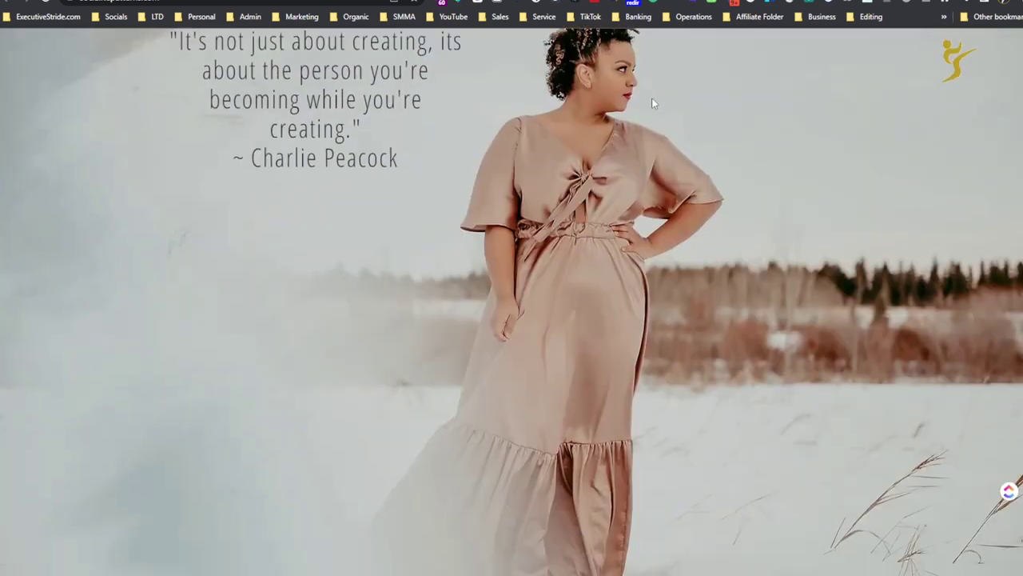
scroll(649, 99, up, 3)
scroll(599, 152, up, 1)
scroll(560, 196, down, 5)
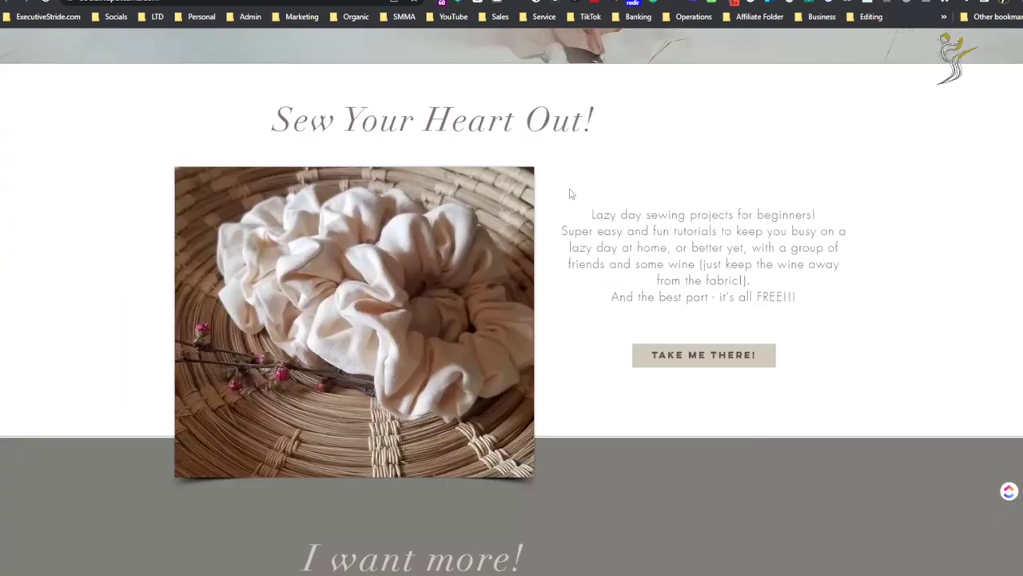
scroll(571, 192, down, 5)
scroll(591, 160, down, 1)
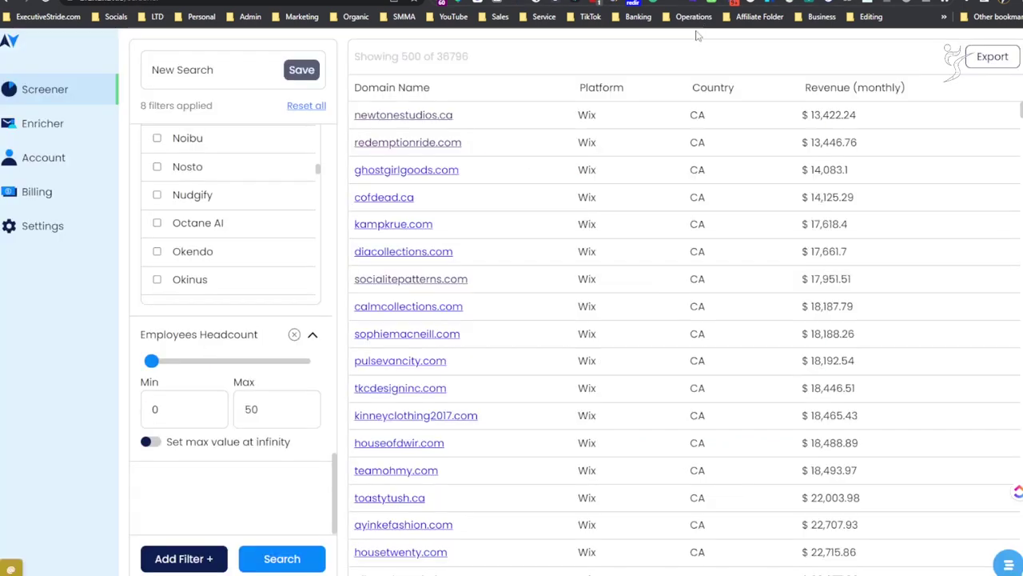
scroll(479, 168, down, 2)
scroll(414, 232, up, 1)
scroll(413, 232, down, 2)
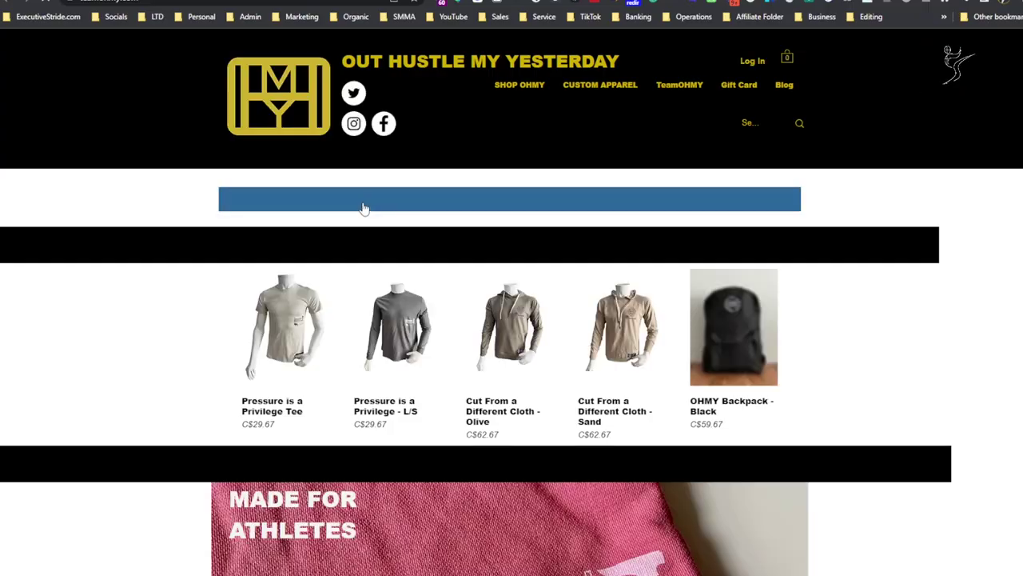
scroll(361, 208, down, 2)
scroll(361, 208, down, 3)
scroll(326, 228, down, 3)
scroll(326, 229, down, 2)
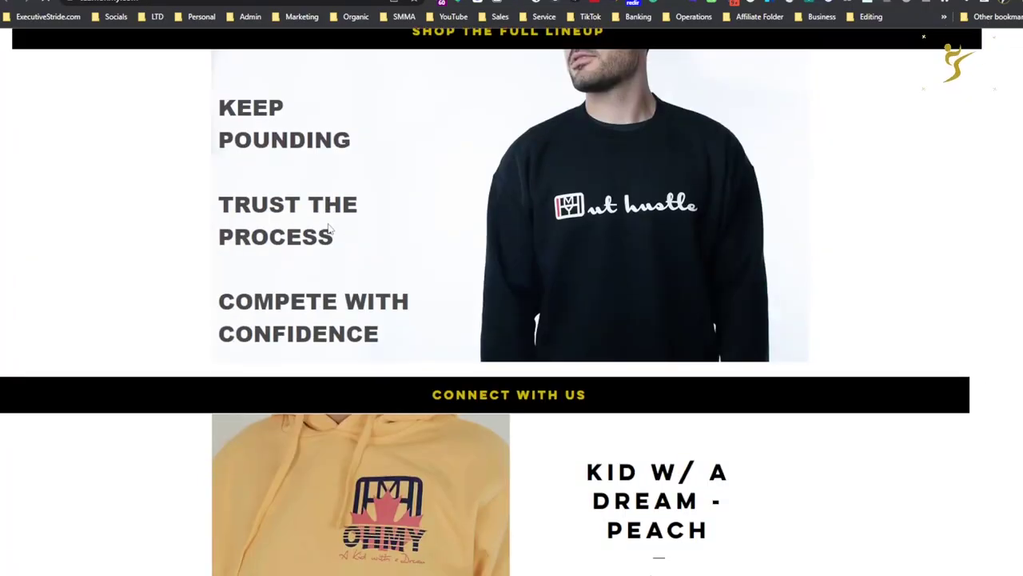
scroll(330, 224, down, 2)
scroll(330, 224, down, 5)
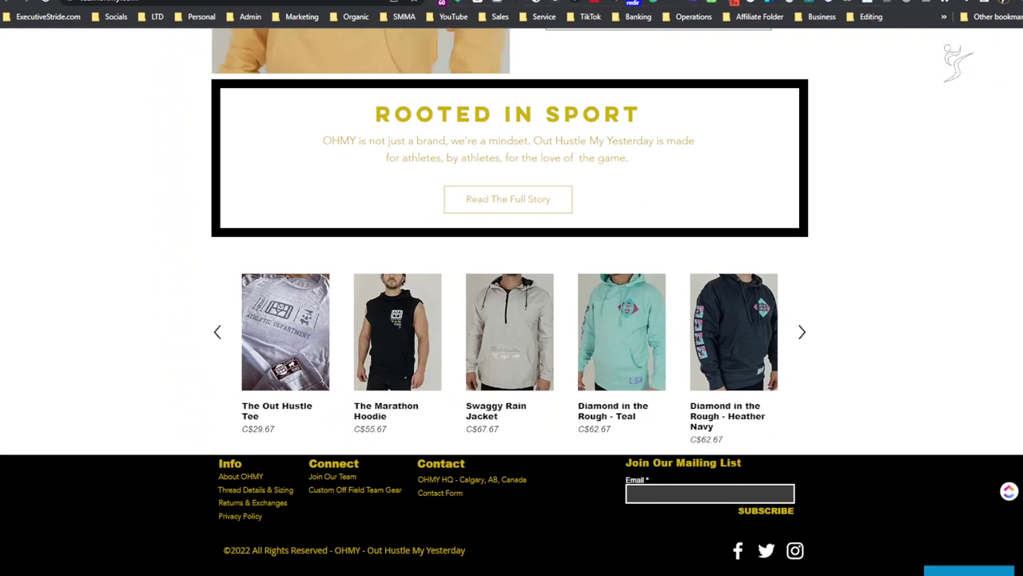
key(ctrl+Tab)
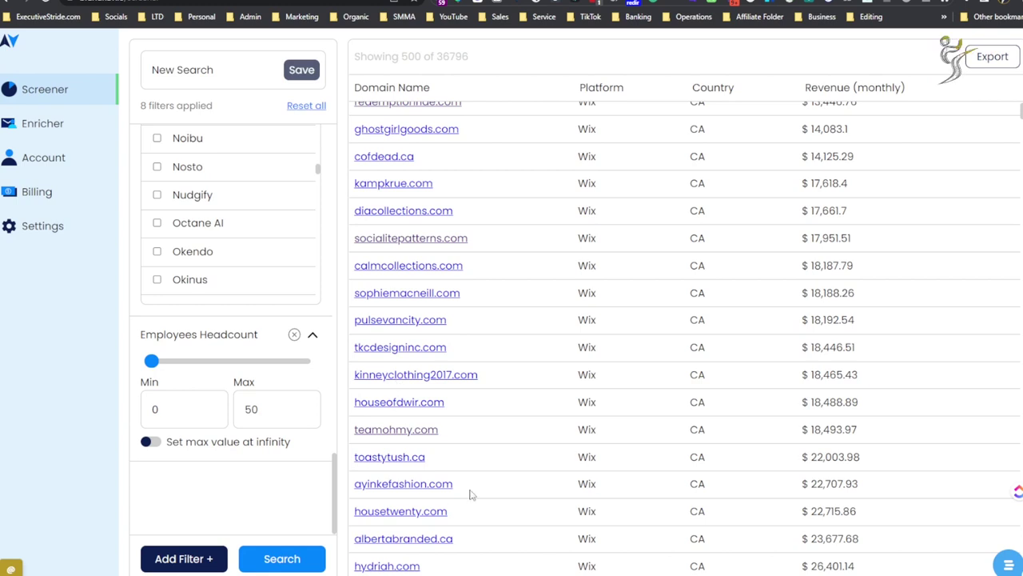
- Scroll down through the store results table and back up
scroll(534, 343, down, 2)
scroll(535, 344, down, 2)
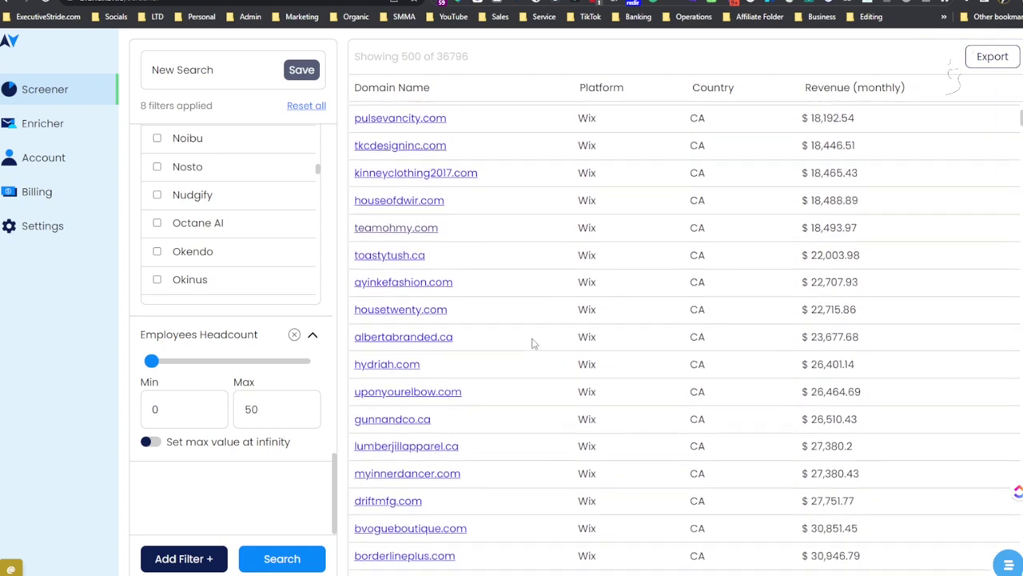
scroll(534, 346, down, 2)
scroll(536, 349, down, 2)
scroll(536, 351, down, 2)
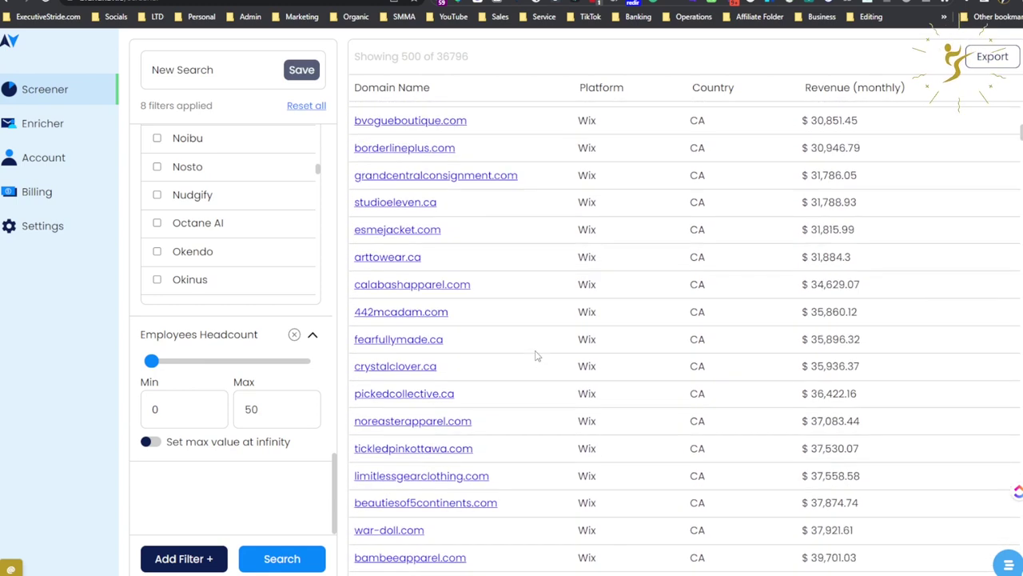
scroll(535, 352, down, 2)
scroll(536, 354, down, 2)
scroll(538, 356, down, 3)
scroll(537, 356, down, 2)
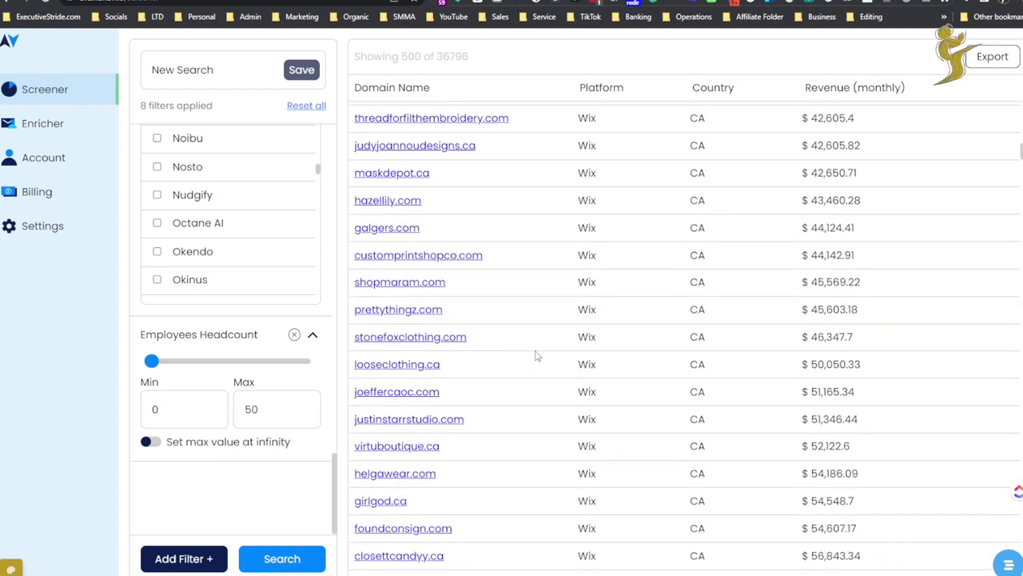
scroll(537, 356, down, 1)
scroll(537, 355, down, 1)
scroll(537, 356, down, 2)
scroll(537, 356, down, 2)
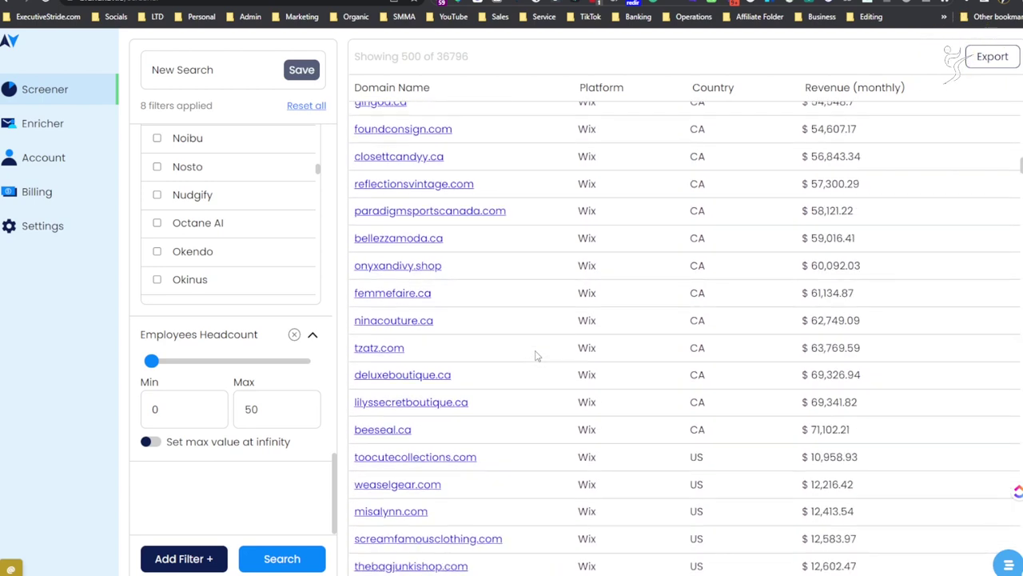
scroll(536, 355, down, 2)
scroll(536, 356, down, 2)
scroll(528, 360, down, 2)
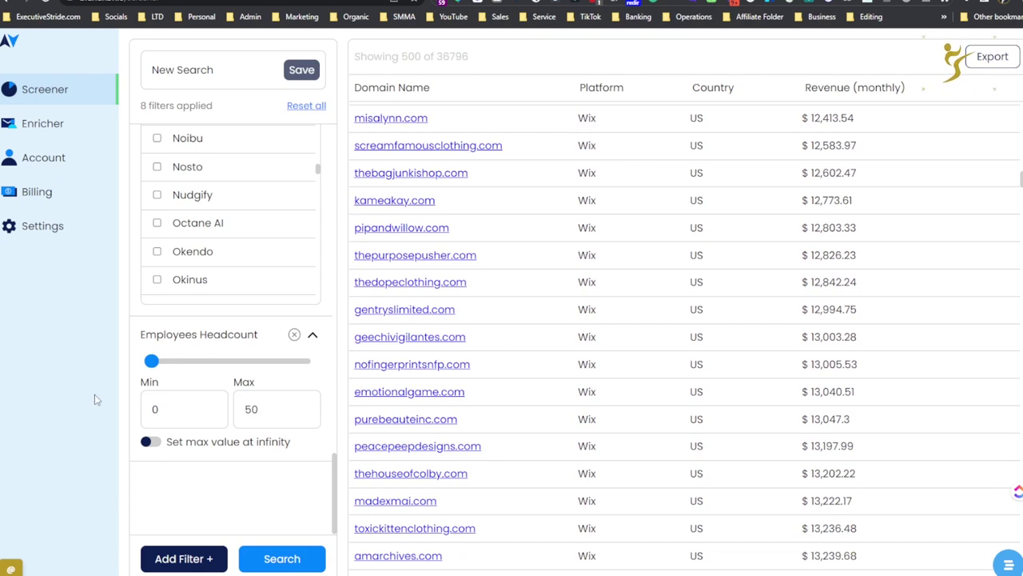
scroll(160, 392, up, 1)
scroll(160, 392, up, 10)
scroll(160, 391, down, 5)
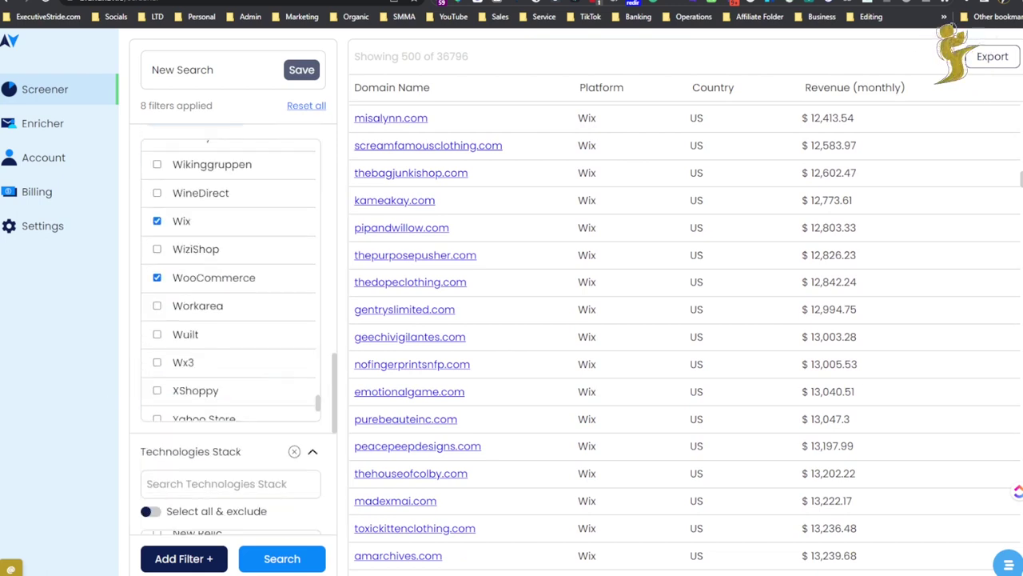
scroll(264, 436, up, 5)
scroll(294, 214, up, 10)
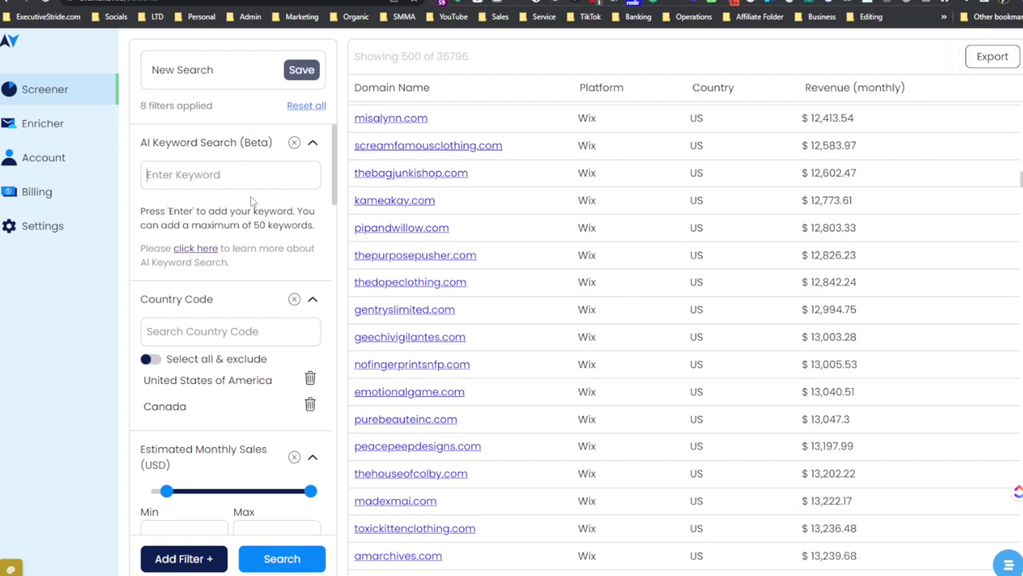
- Search with AI keyword 'hiking', which finds no stores, then remove the keyword
drag(304, 144, 72, 151)
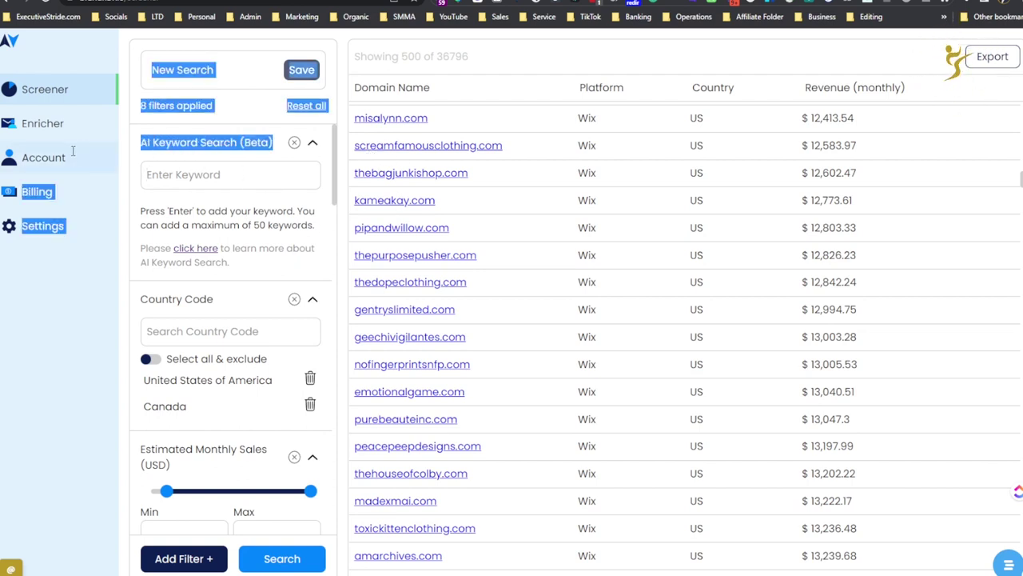
click(190, 162)
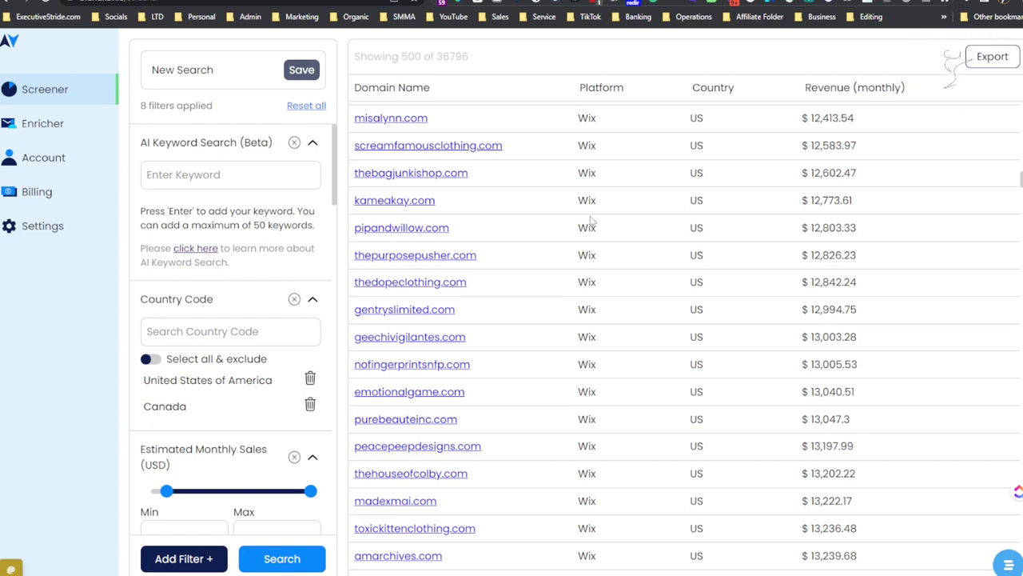
text(hikin)
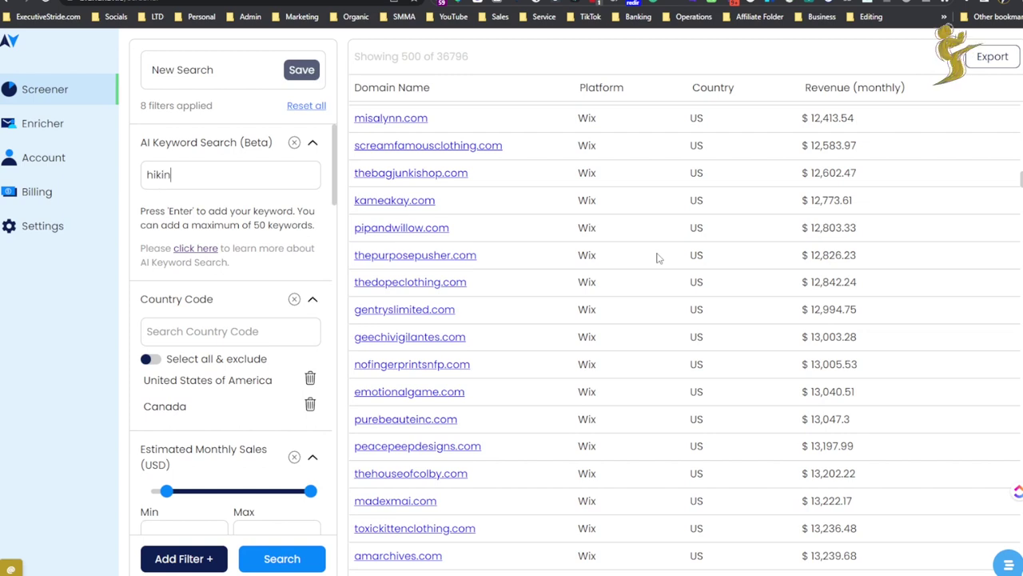
text(g)
key(Return)
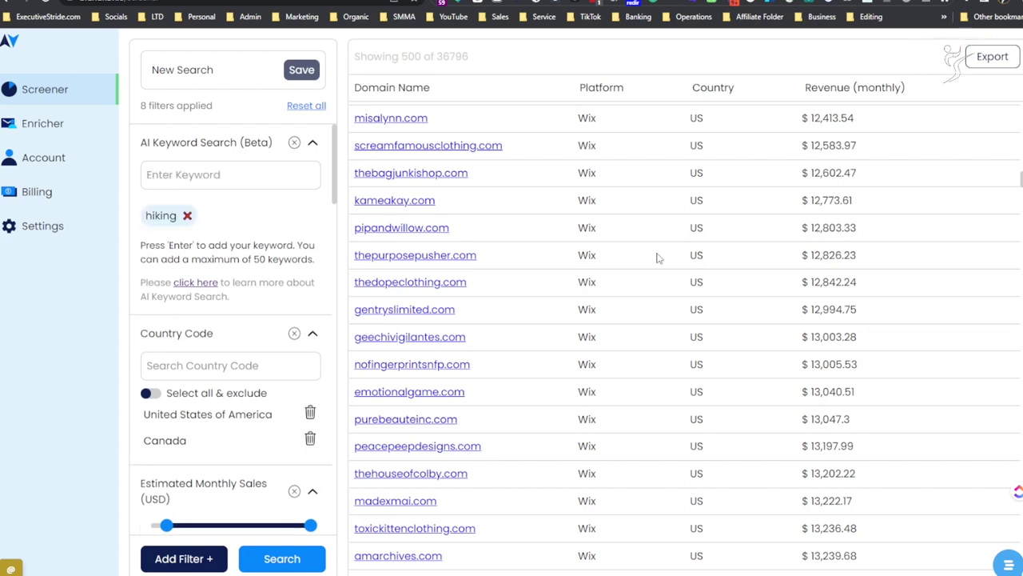
click(314, 553)
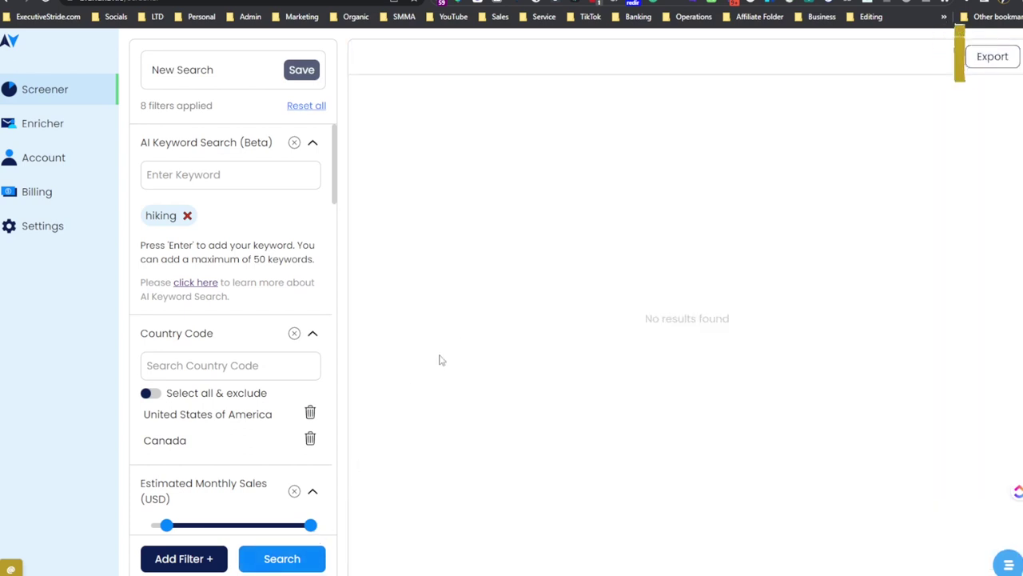
click(187, 215)
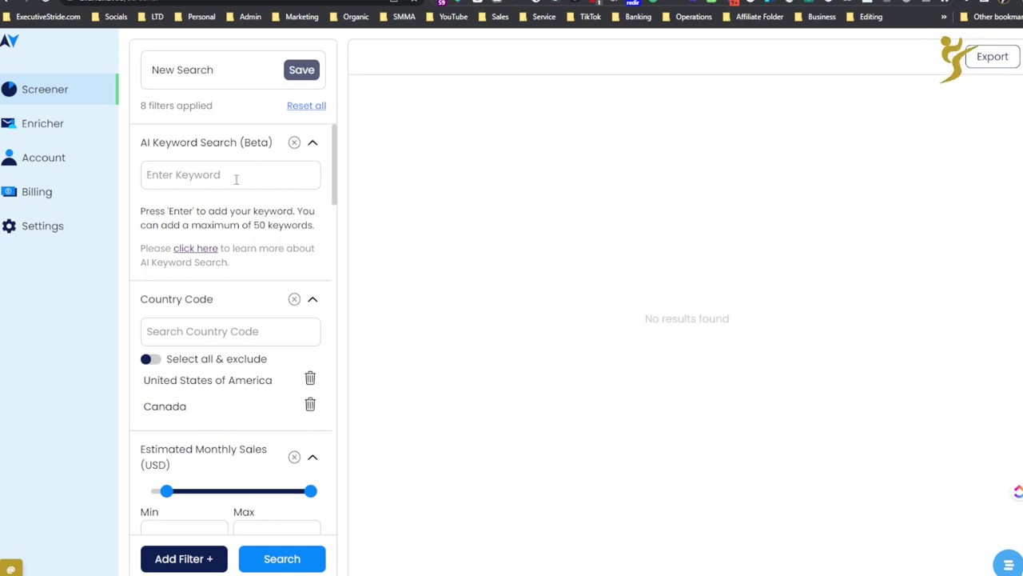
scroll(176, 391, down, 2)
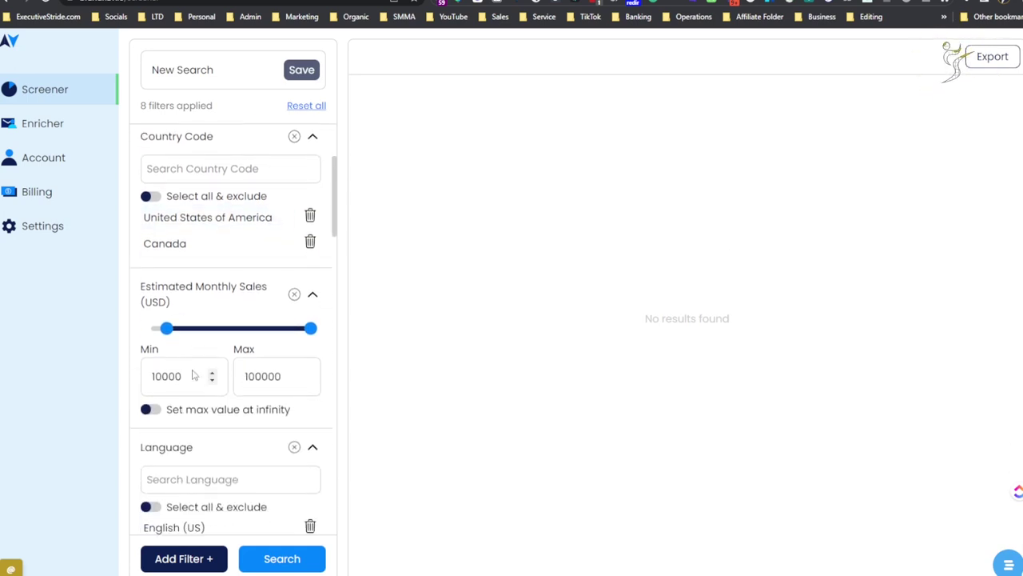
scroll(192, 404, down, 2)
scroll(199, 390, down, 2)
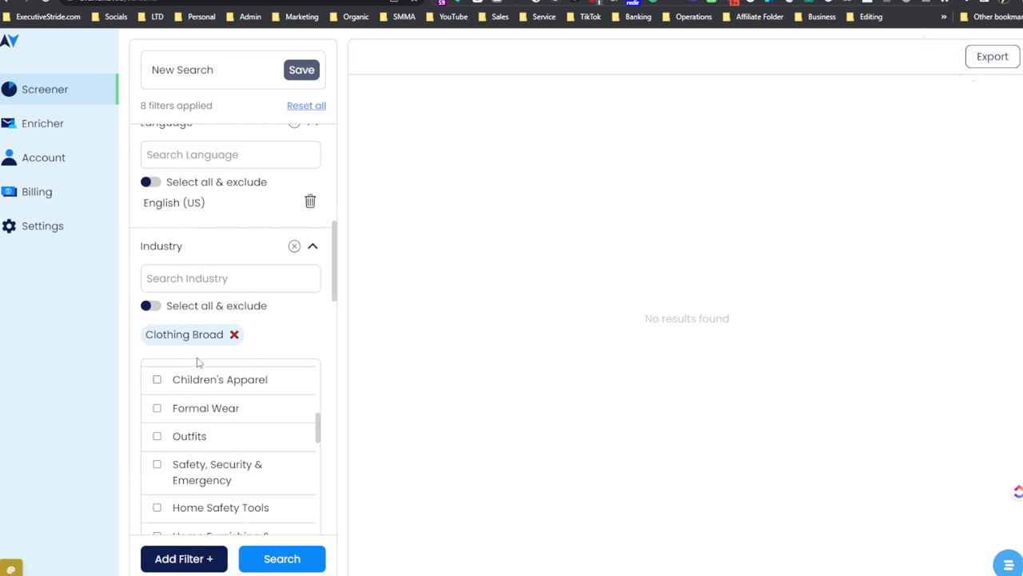
scroll(193, 399, down, 2)
scroll(212, 430, down, 2)
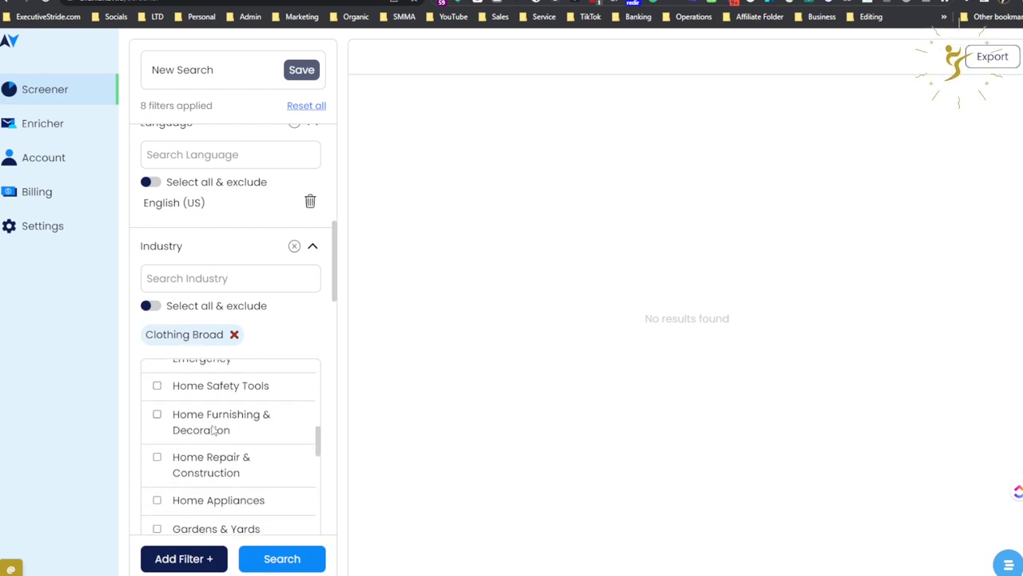
scroll(240, 356, down, 1)
scroll(230, 391, down, 2)
scroll(230, 392, down, 1)
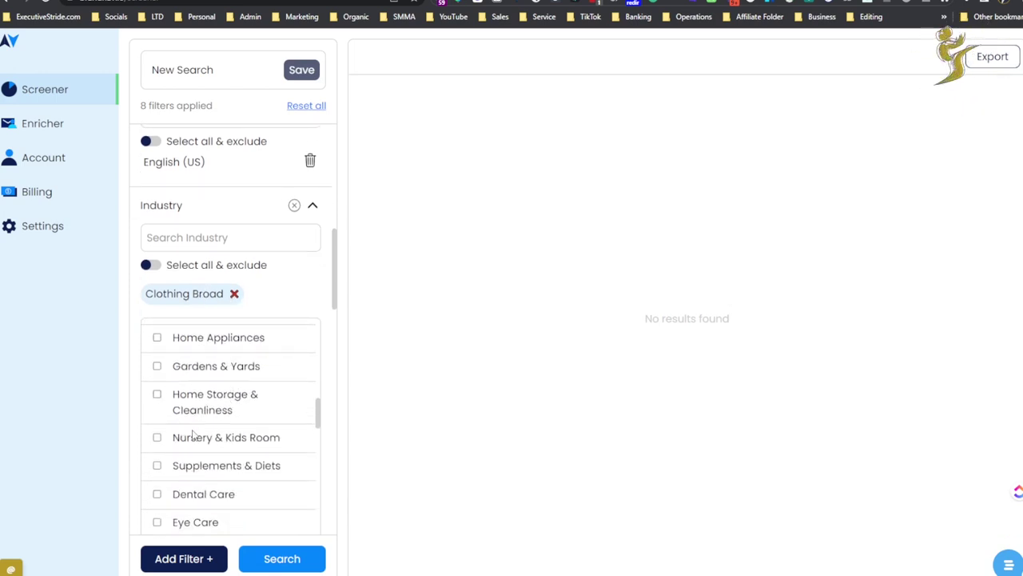
scroll(208, 432, down, 4)
scroll(203, 437, down, 4)
scroll(218, 419, down, 2)
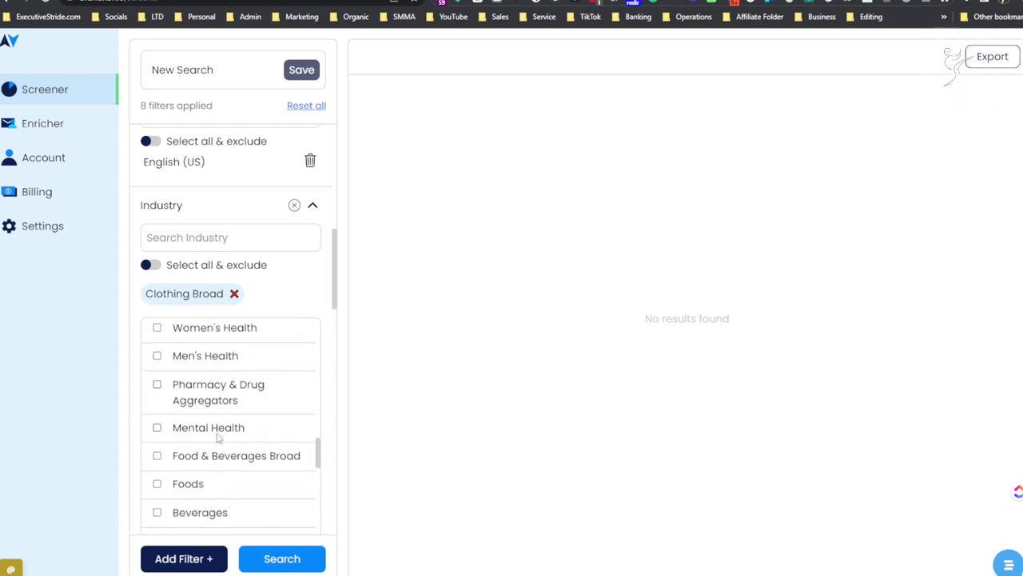
scroll(219, 437, down, 2)
scroll(206, 455, down, 3)
scroll(212, 439, down, 3)
scroll(200, 436, down, 3)
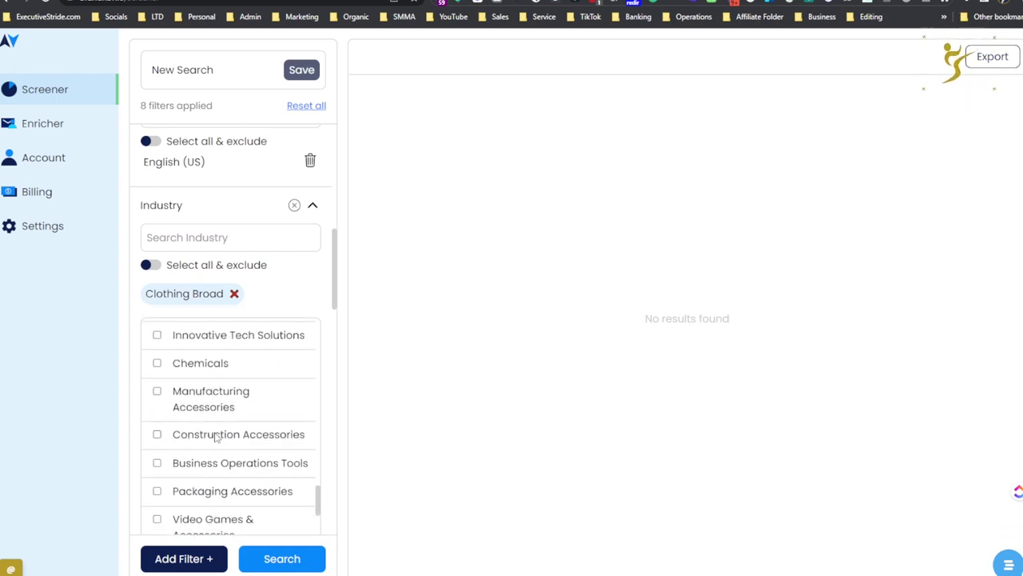
scroll(256, 377, down, 3)
scroll(256, 376, down, 2)
scroll(256, 375, down, 1)
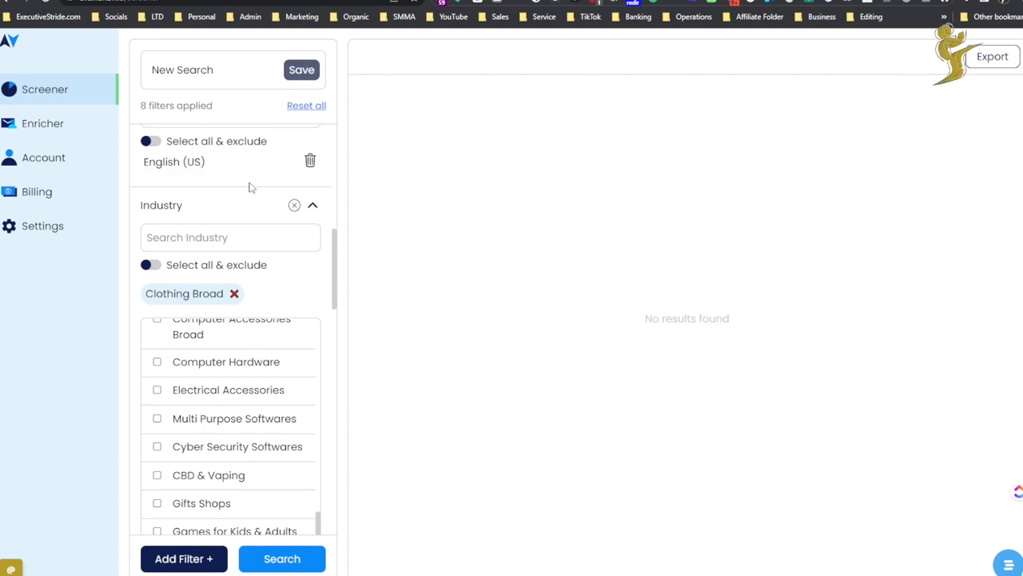
scroll(224, 206, up, 3)
scroll(227, 178, up, 3)
scroll(226, 183, up, 2)
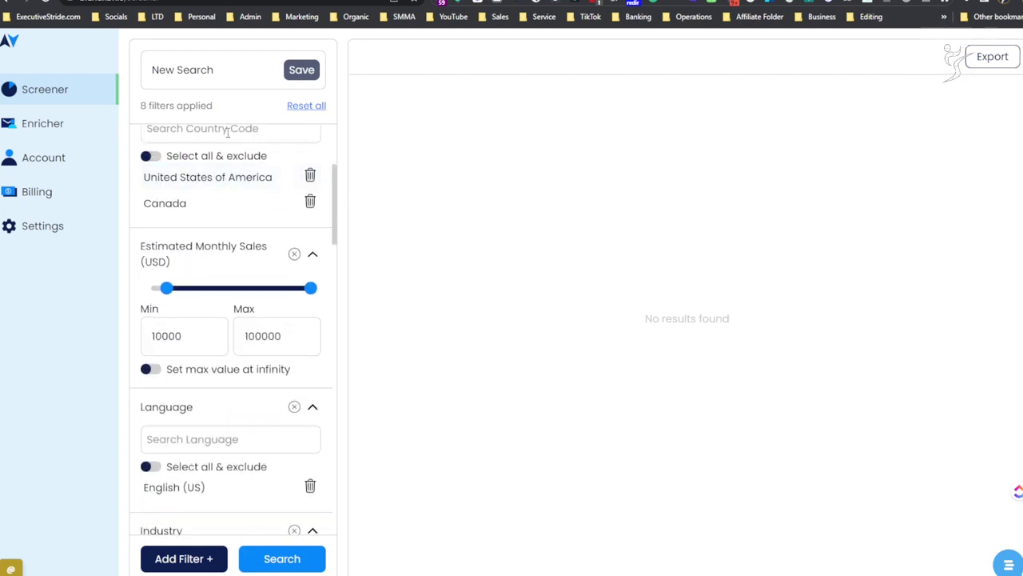
scroll(233, 168, up, 3)
scroll(234, 169, up, 2)
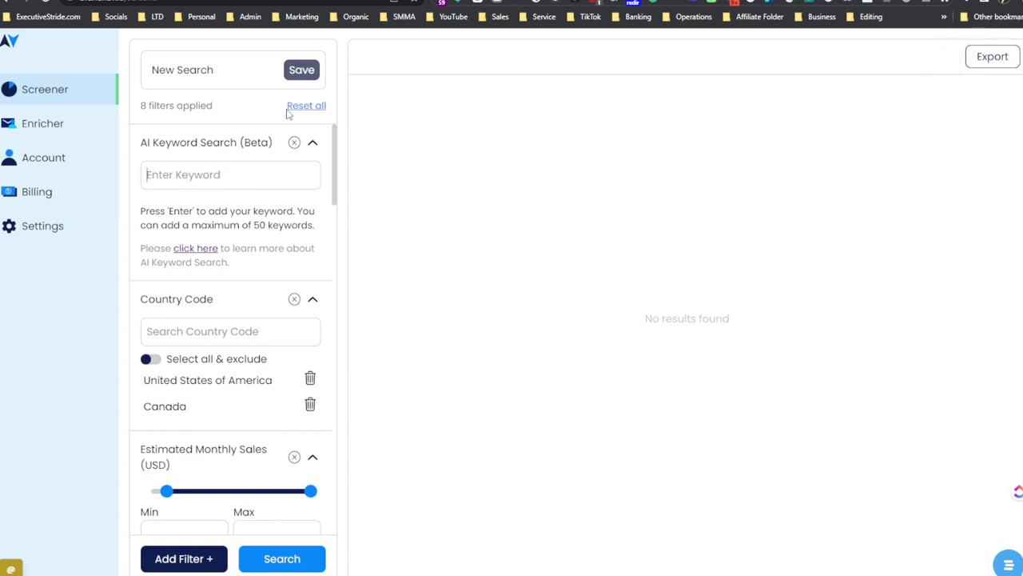
- Add 'designer' as an AI keyword and run the search, returning 635 stores
text(designe)
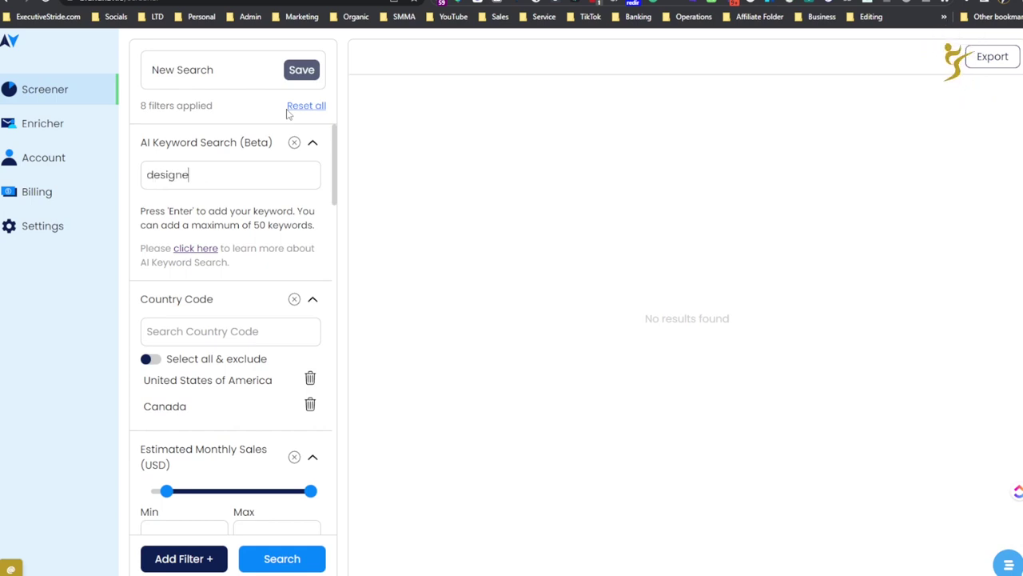
text(r)
key(Return)
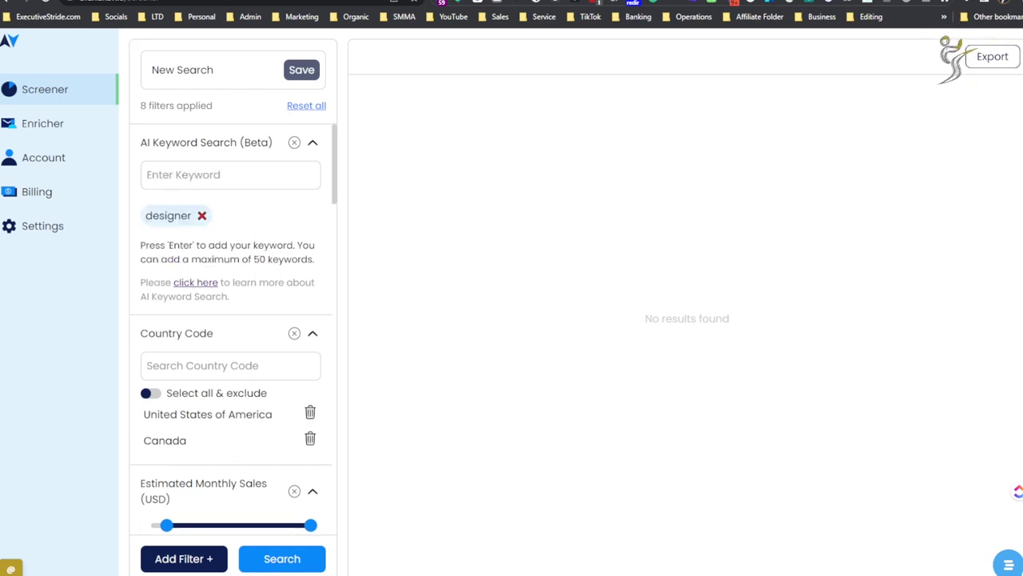
click(274, 568)
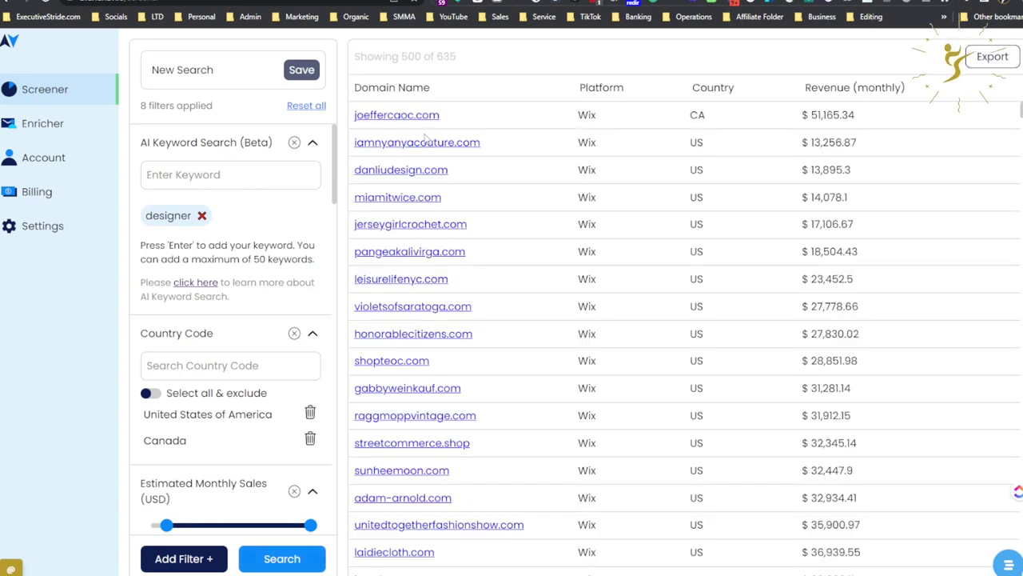
scroll(416, 232, down, 1)
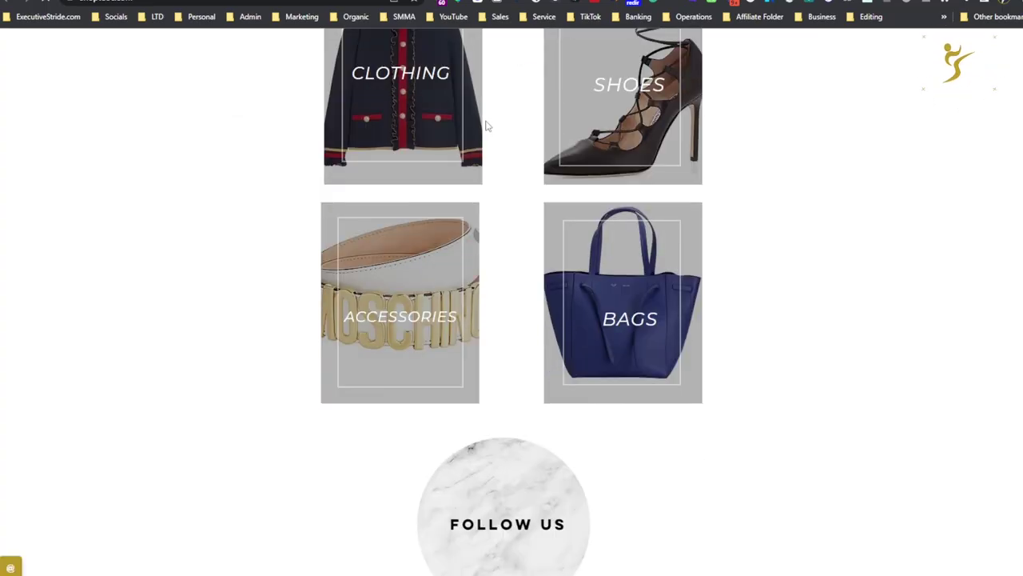
- Scroll the Emperor's Old Clothes site and highlight its designer fashions tagline
scroll(520, 165, down, 1)
scroll(520, 165, down, 1)
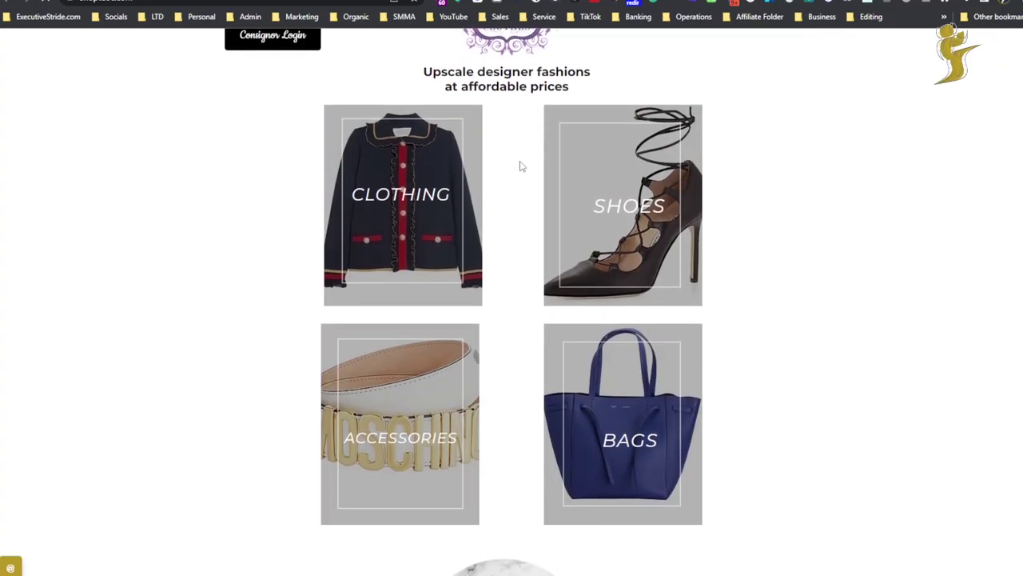
scroll(521, 165, down, 5)
scroll(520, 164, up, 10)
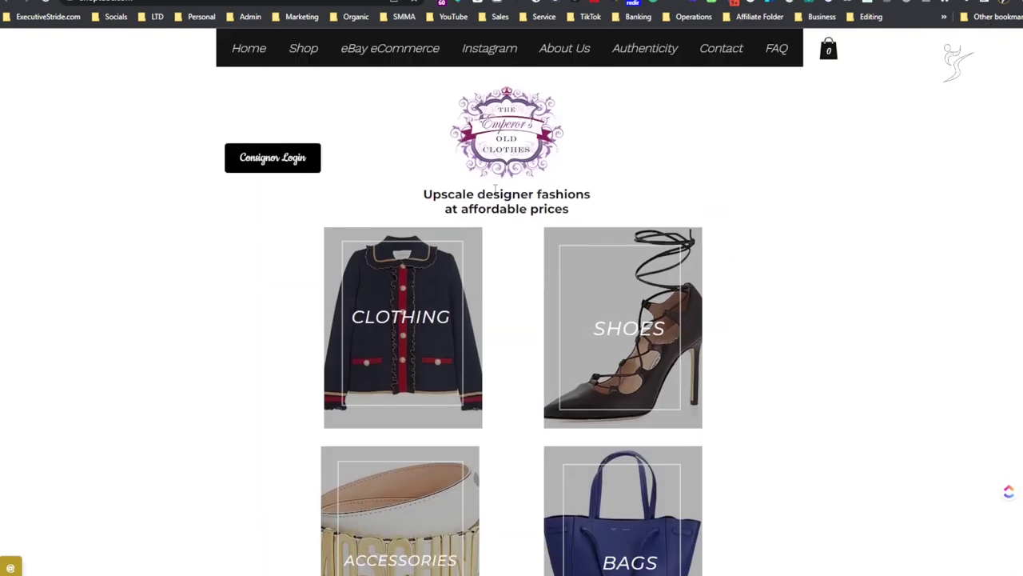
mouse_move(493, 194)
mouse_down()
mouse_move(500, 209)
mouse_move(423, 194)
mouse_up()
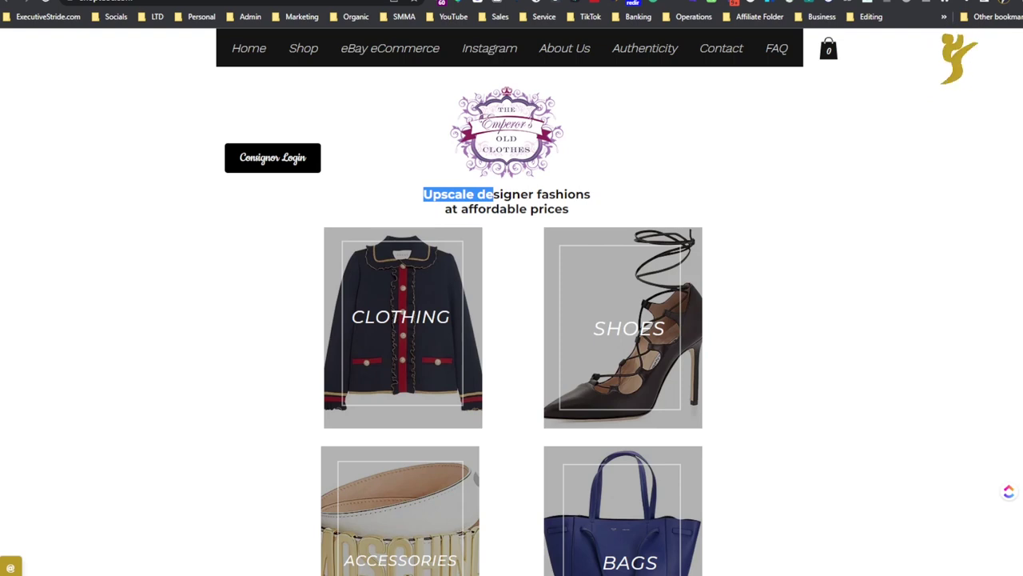
scroll(719, 113, up, 1)
scroll(719, 113, up, 2)
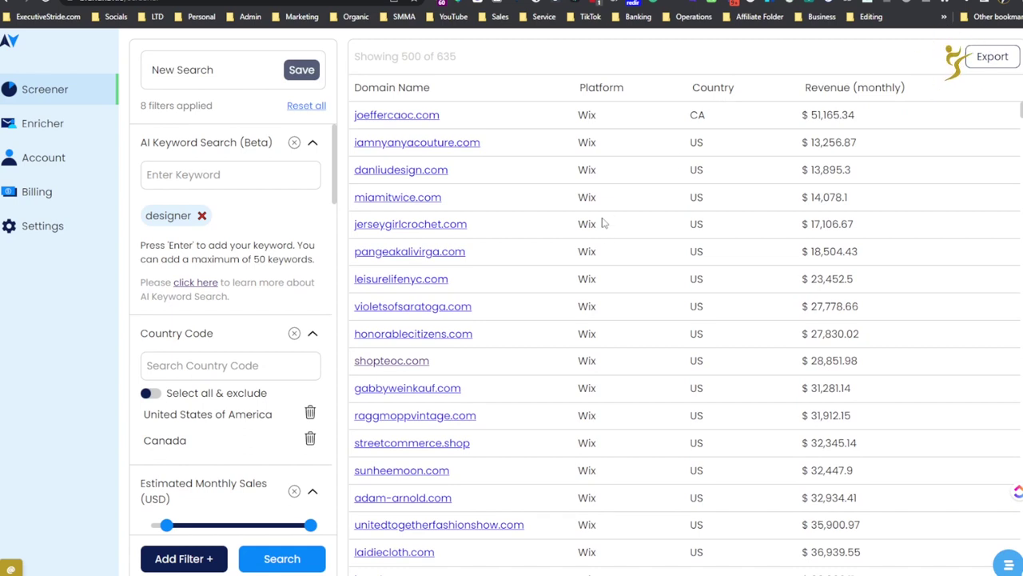
scroll(600, 244, down, 1)
scroll(615, 272, down, 2)
scroll(636, 297, down, 3)
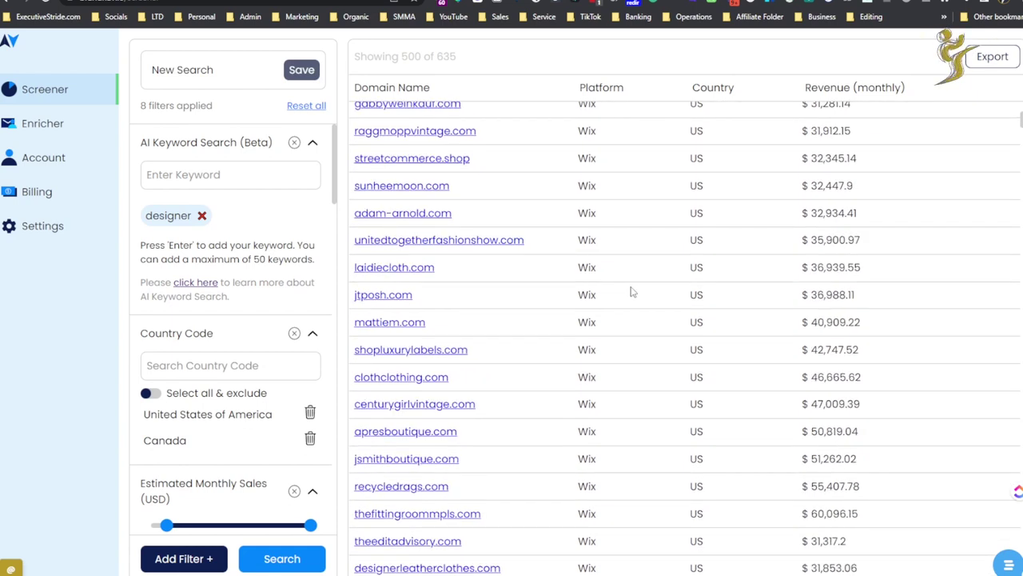
scroll(429, 381, down, 1)
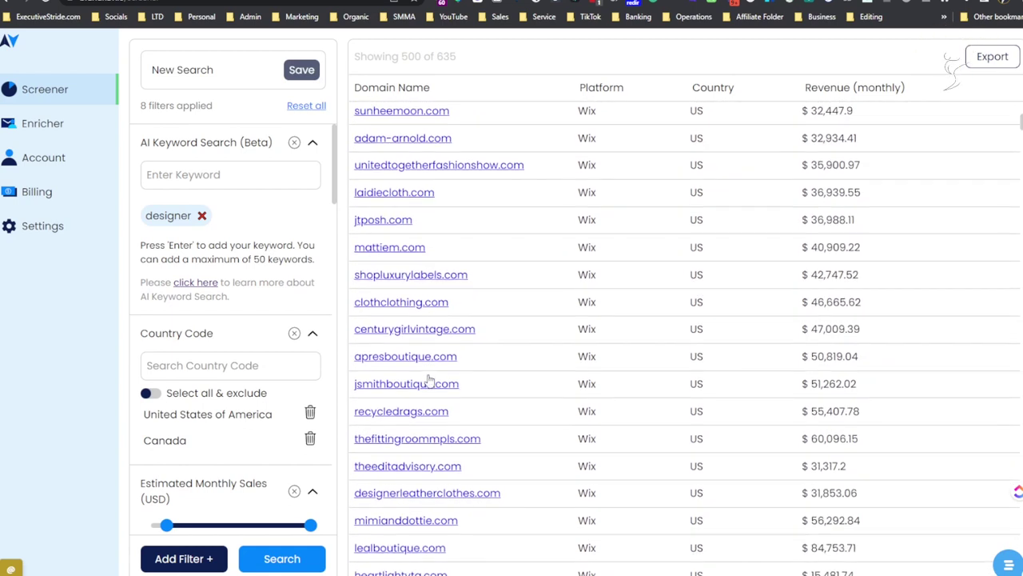
scroll(430, 381, down, 2)
scroll(434, 363, down, 1)
scroll(434, 365, down, 2)
scroll(438, 344, down, 1)
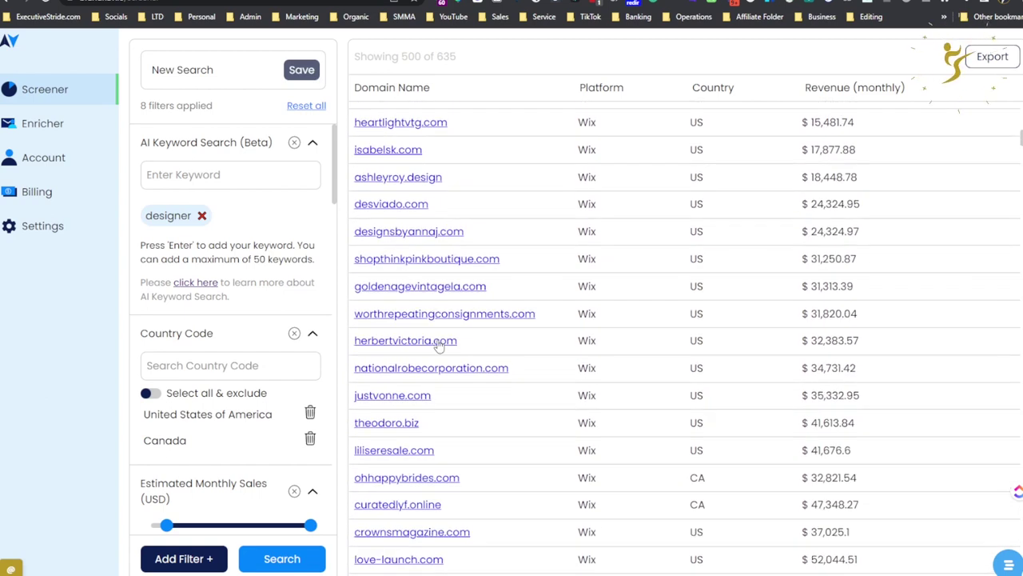
scroll(452, 304, down, 2)
scroll(480, 207, down, 1)
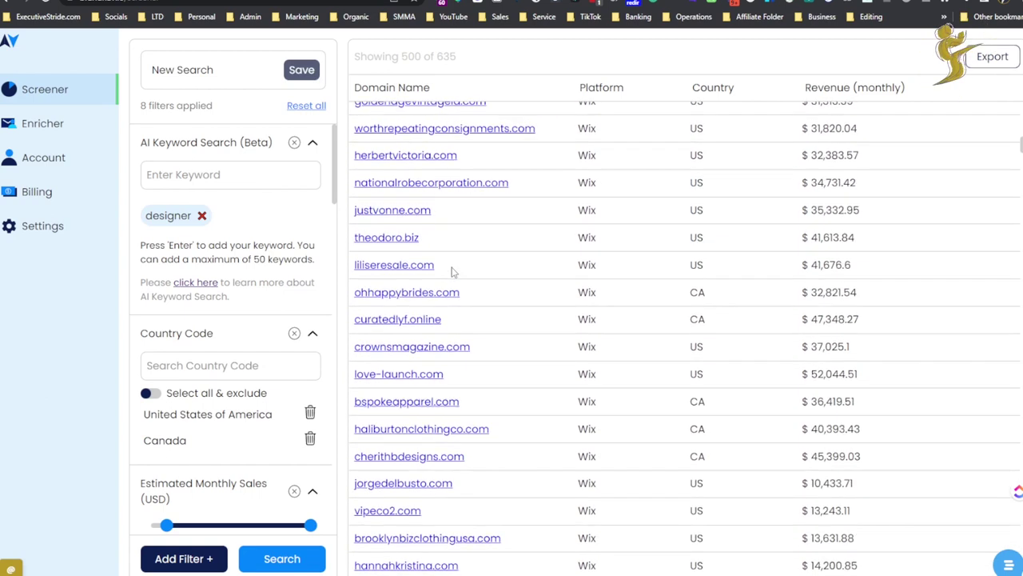
scroll(452, 272, up, 1)
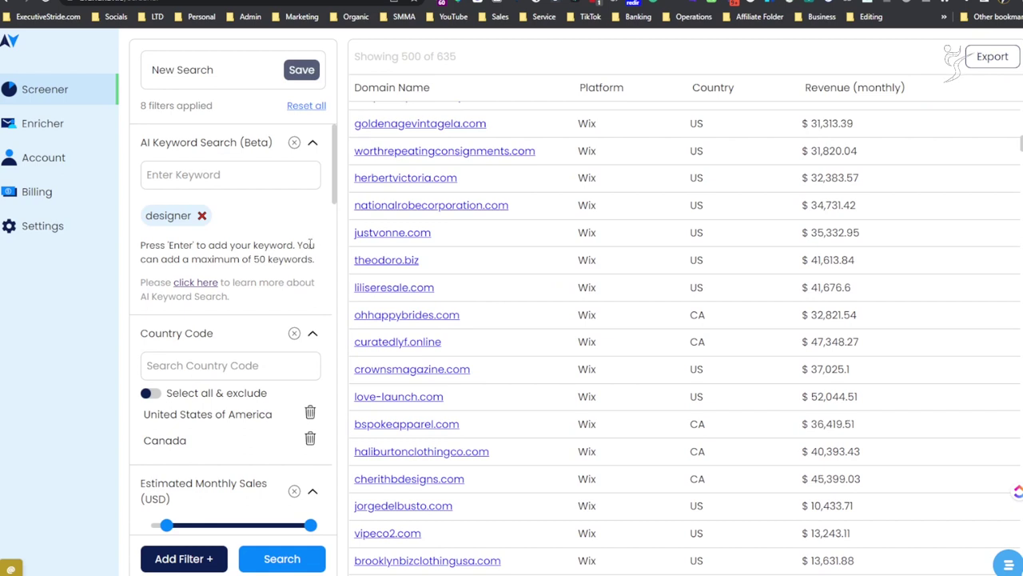
scroll(448, 166, up, 3)
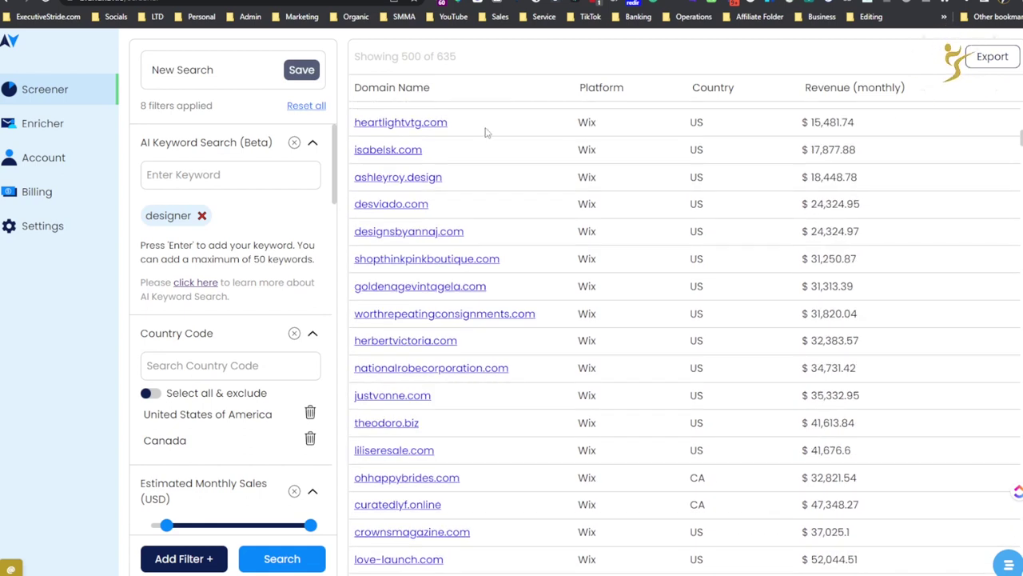
mouse_move(369, 87)
mouse_down()
mouse_move(815, 248)
mouse_move(860, 180)
mouse_up()
scroll(860, 268, up, 5)
scroll(854, 280, up, 3)
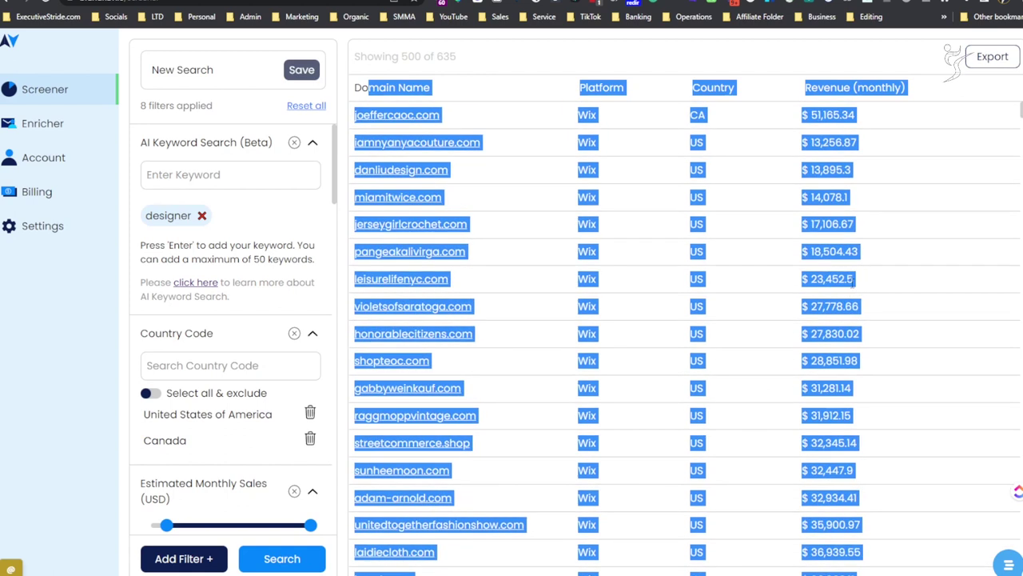
click(916, 191)
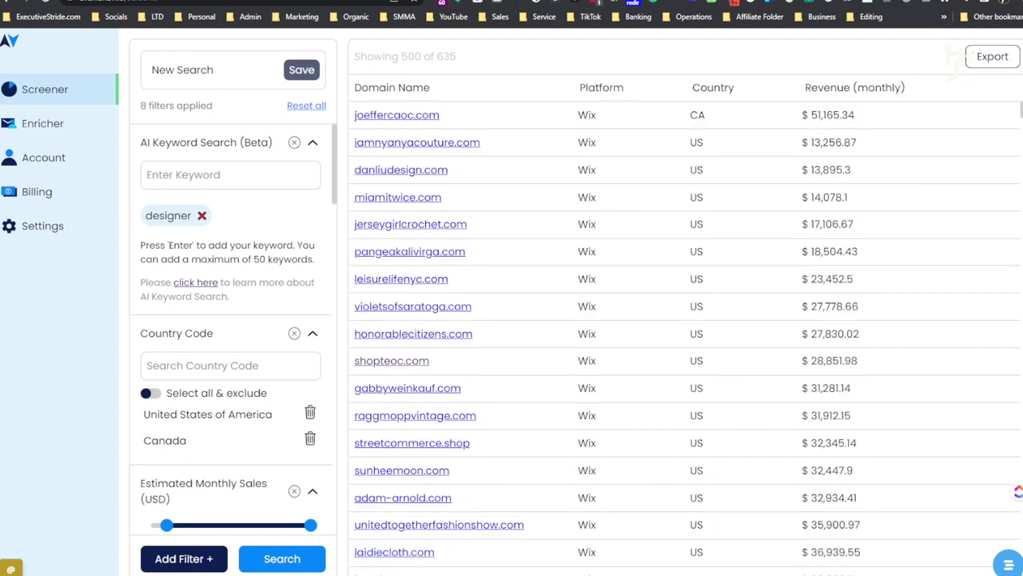
- Scroll through the shopteoc.com consignment boutique site, then open a new browser tab
scroll(489, 302, down, 3)
scroll(490, 300, down, 5)
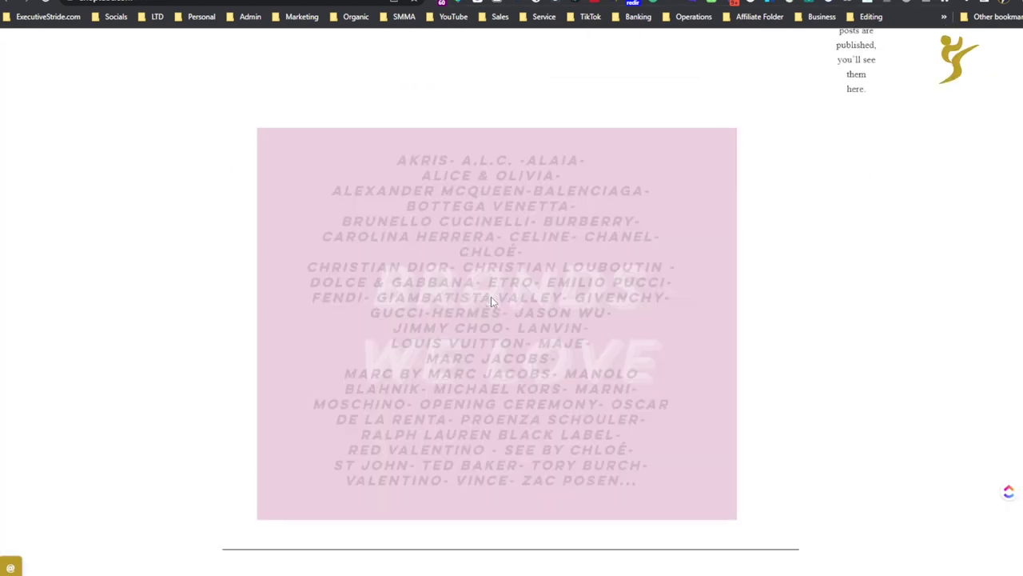
scroll(683, 292, up, 5)
scroll(669, 267, up, 5)
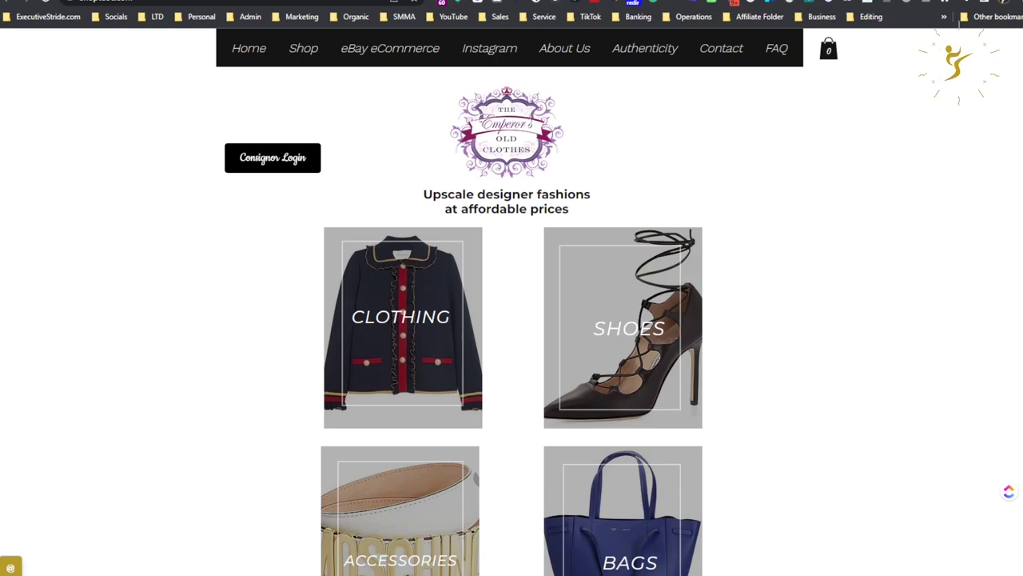
key(ctrl+t)
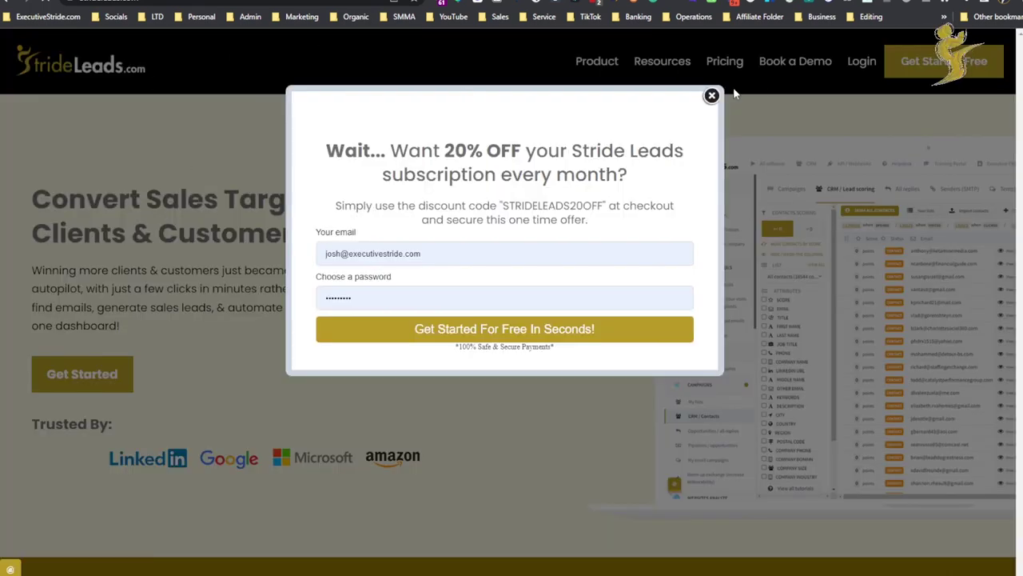
- Close the StrideLeads 20%-off discount popup
click(711, 95)
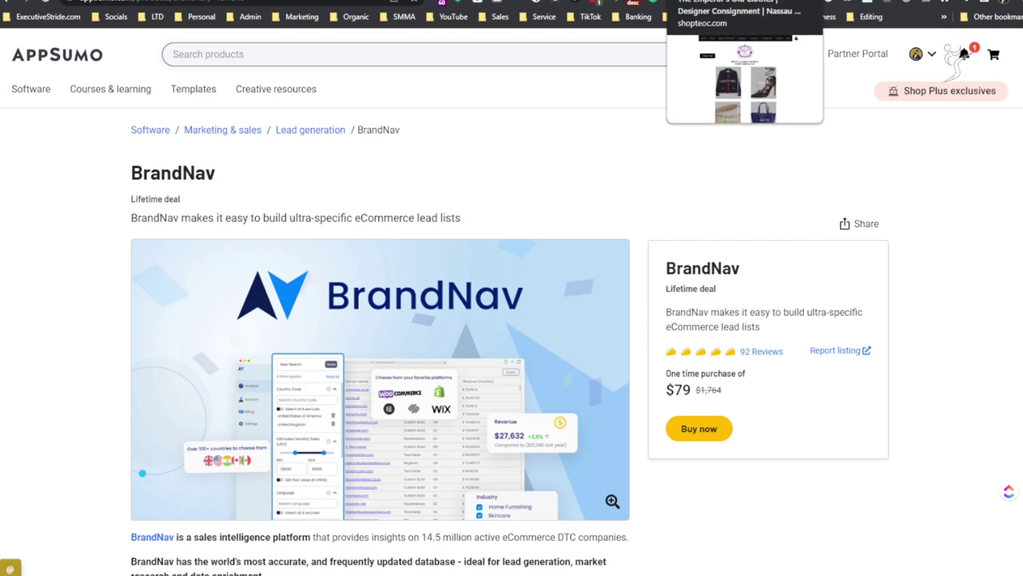
- Switch from the AppSumo $79 BrandNav deal page back to the BrandNav tab
click(639, 3)
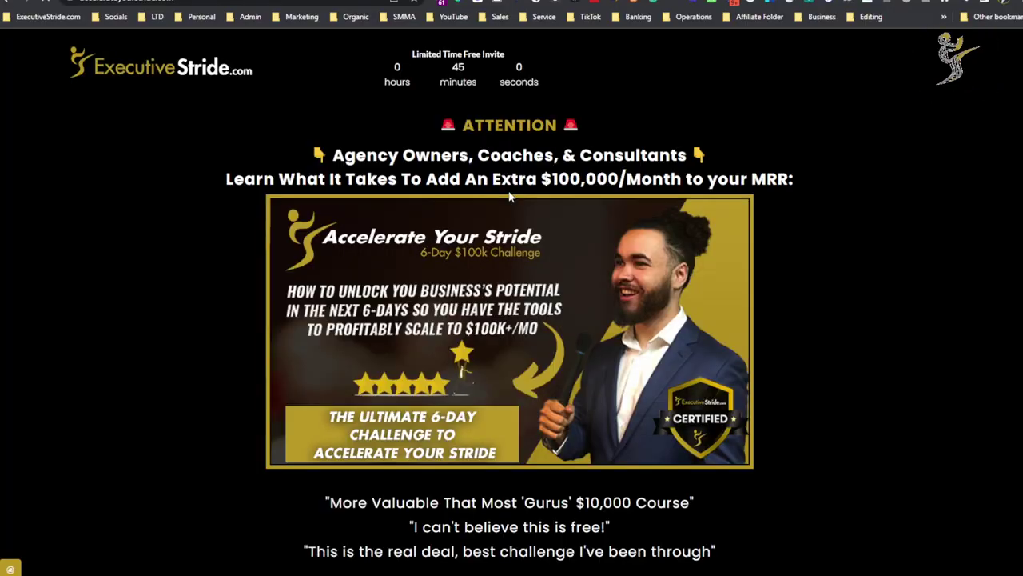
- Scroll the ExecutiveStride challenge page, then open and close the free AYS signup form
scroll(290, 310, down, 3)
scroll(290, 310, down, 3)
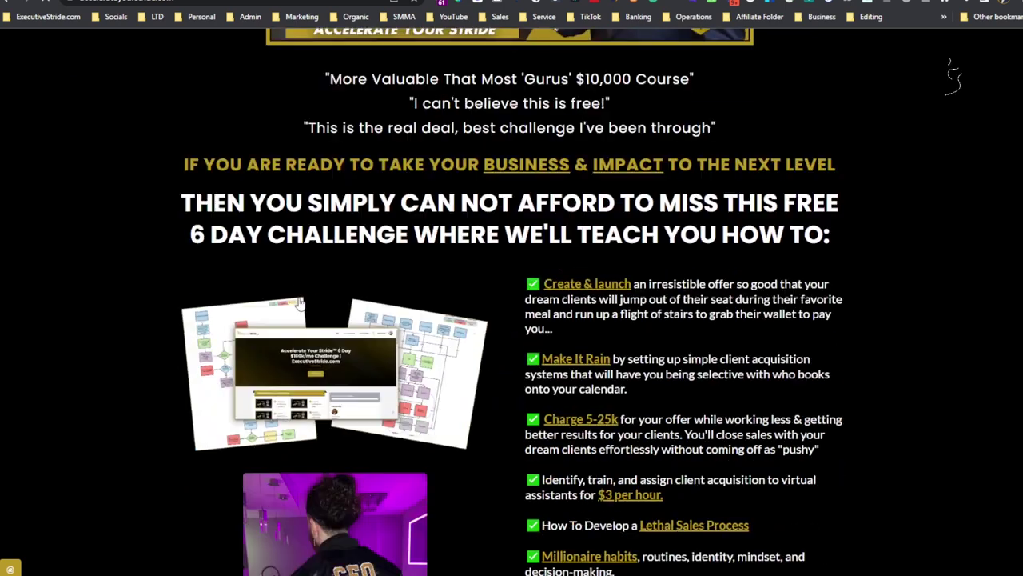
scroll(290, 310, down, 7)
scroll(290, 311, up, 15)
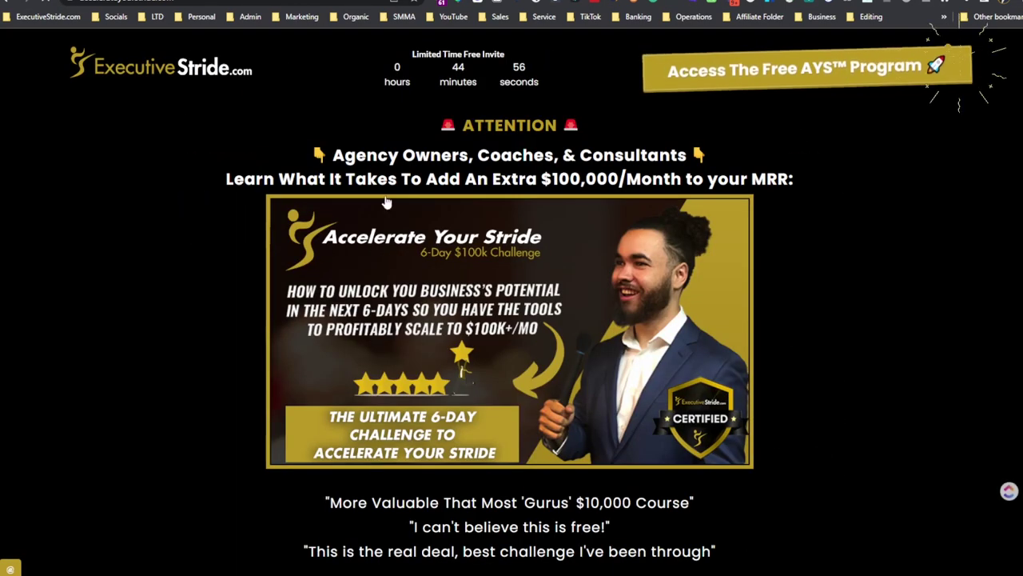
key(ctrl+l)
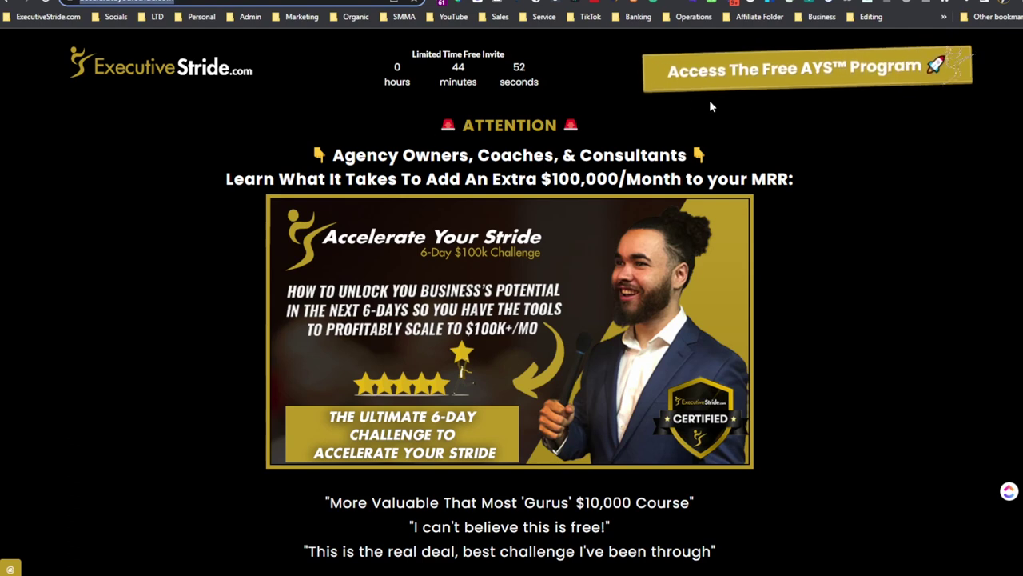
click(678, 67)
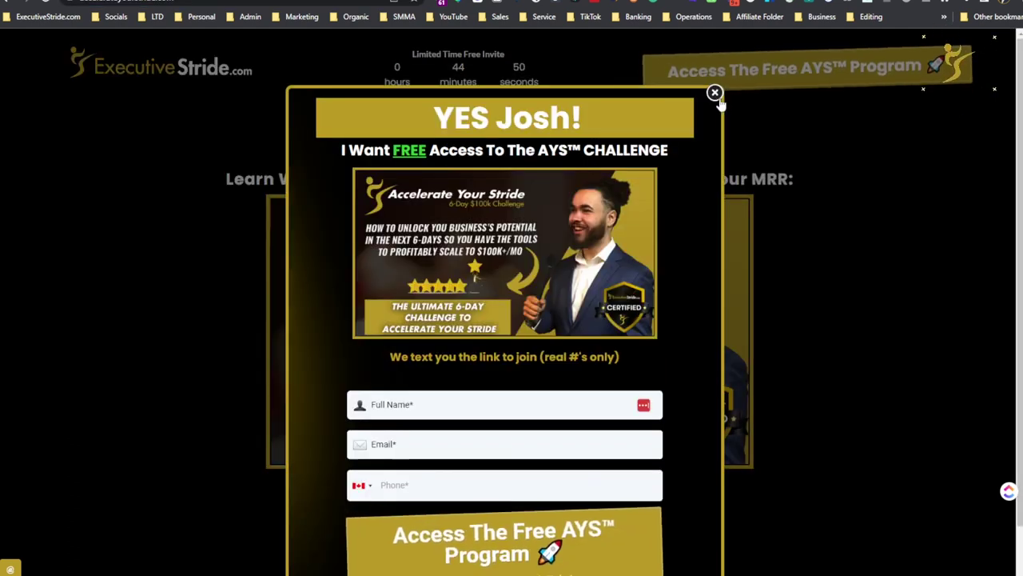
click(715, 93)
- Go to stridecommunity.com using the address bar suggestion for 'str'
key(ctrl+l)
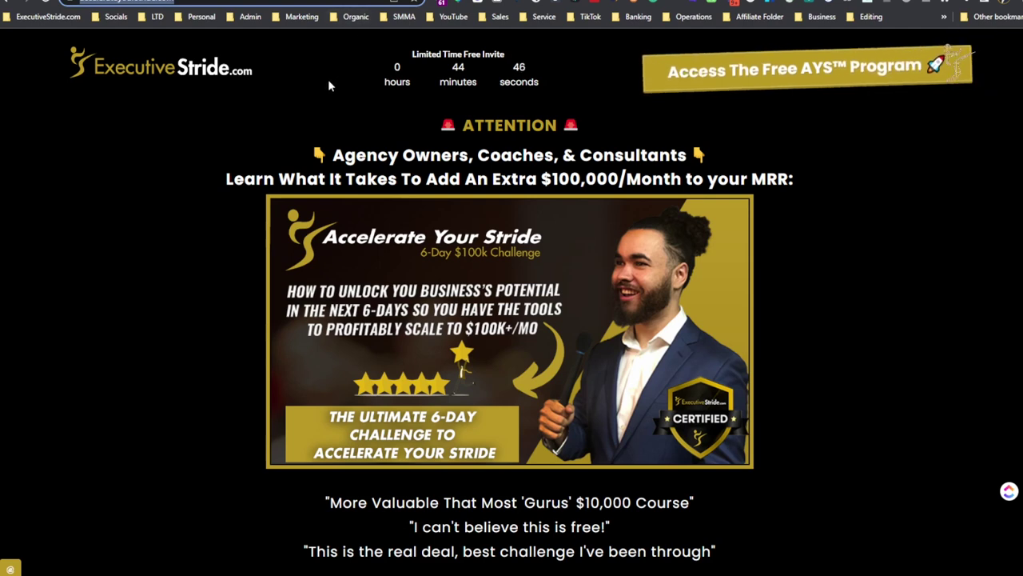
text(str)
key(Return)
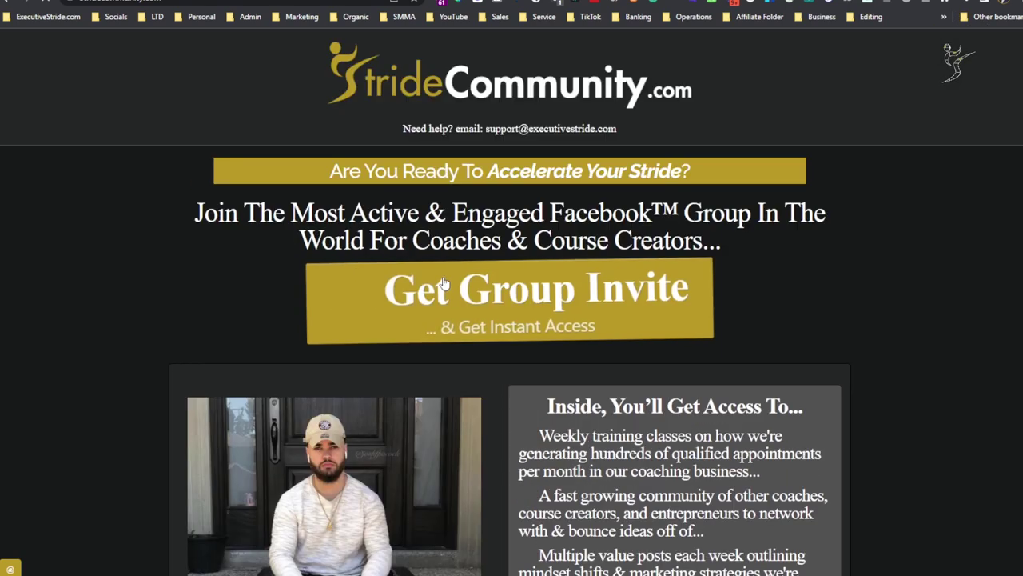
- Scroll the StrideCommunity landing page, then open and close the Get Group Invite form
scroll(448, 292, down, 1)
scroll(448, 292, up, 1)
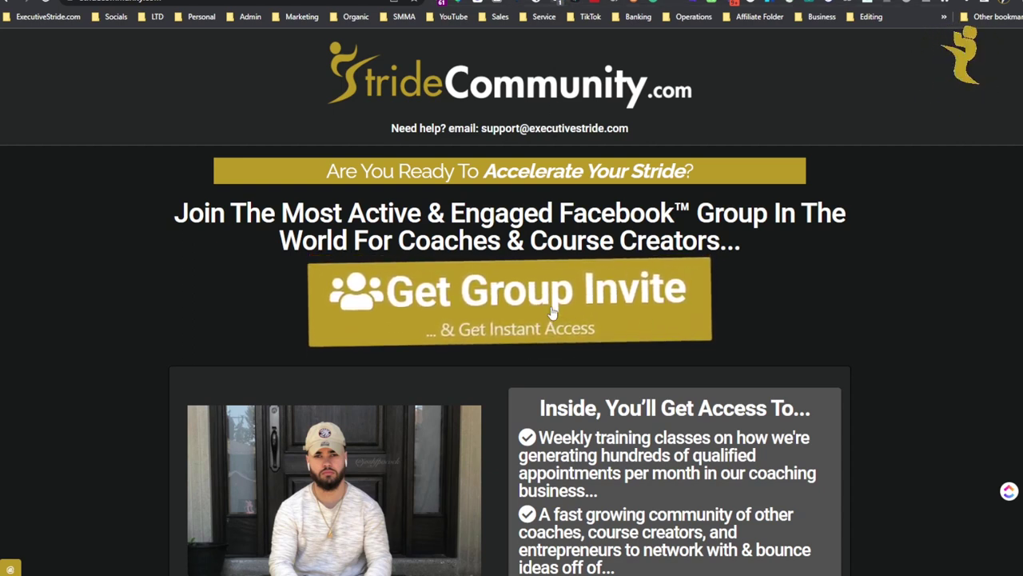
scroll(526, 320, down, 2)
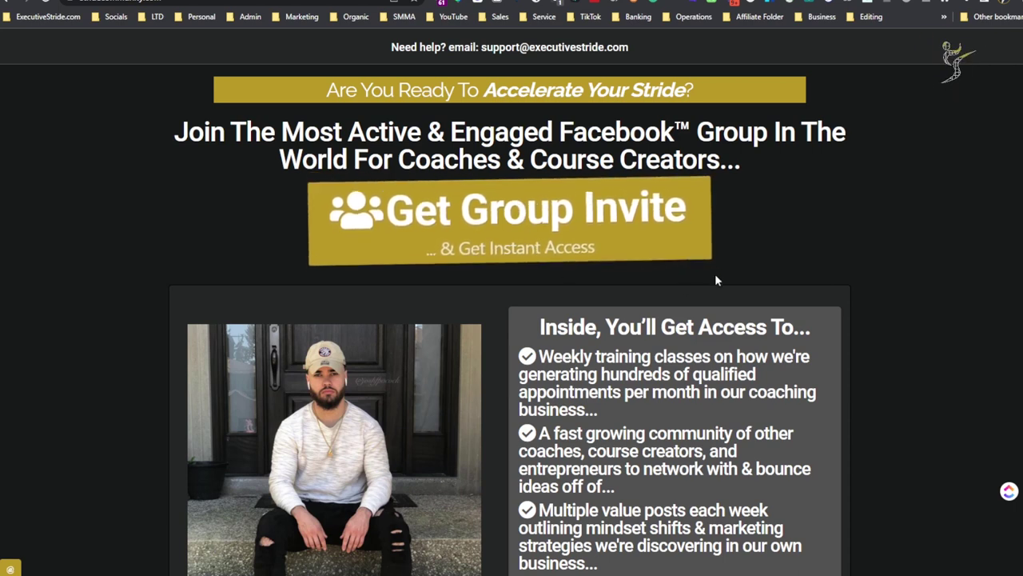
scroll(714, 262, up, 2)
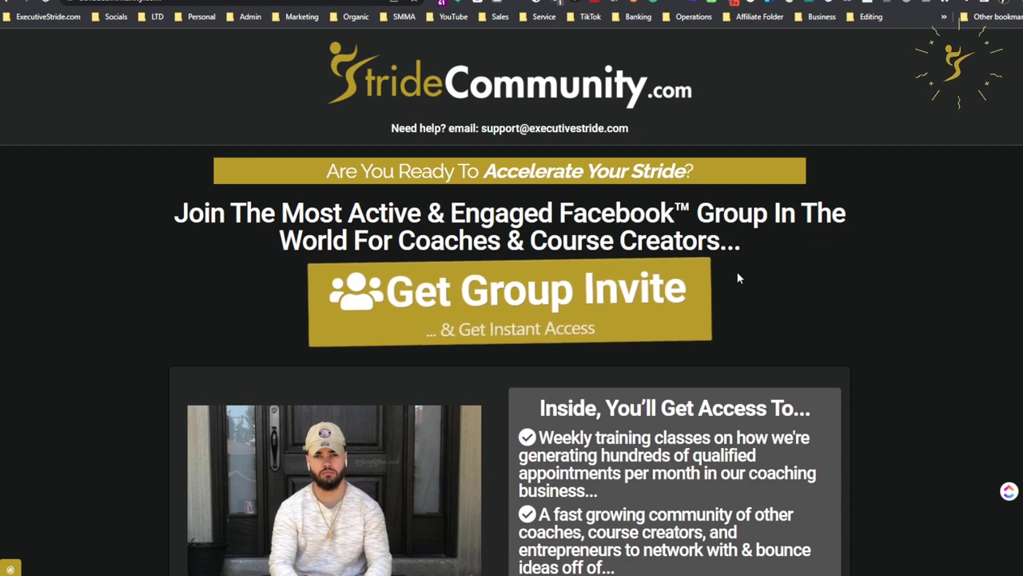
click(542, 328)
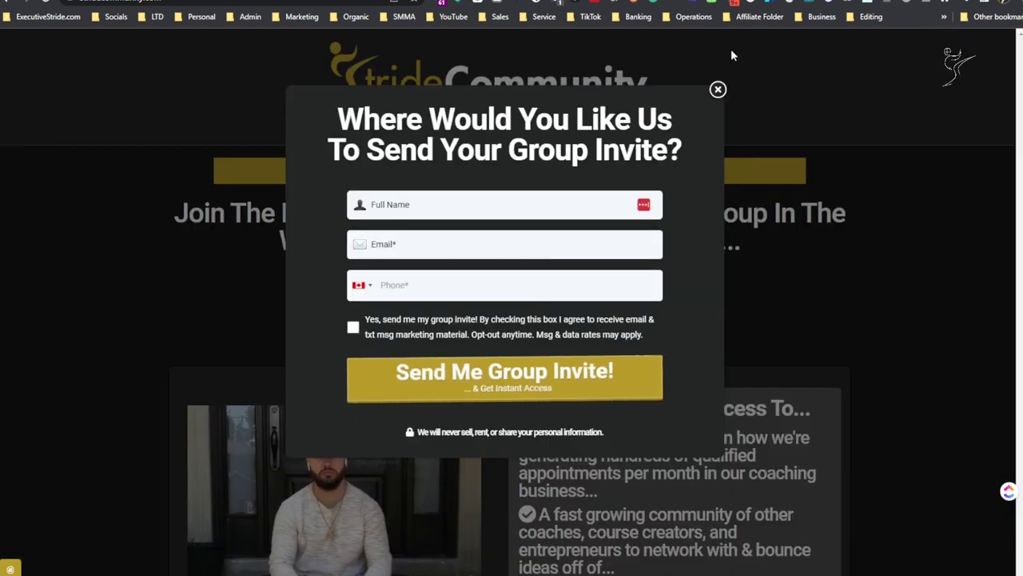
click(718, 88)
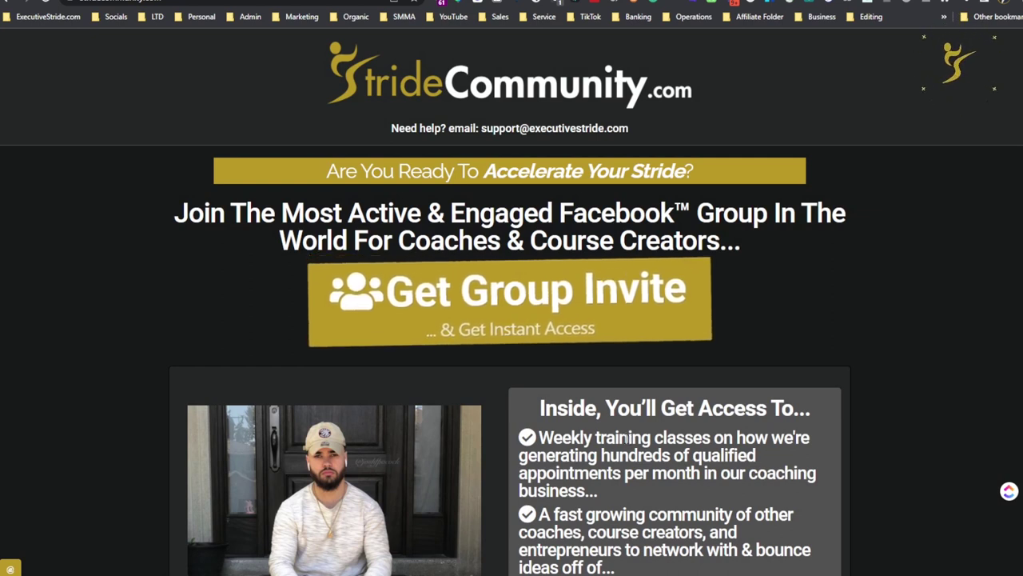